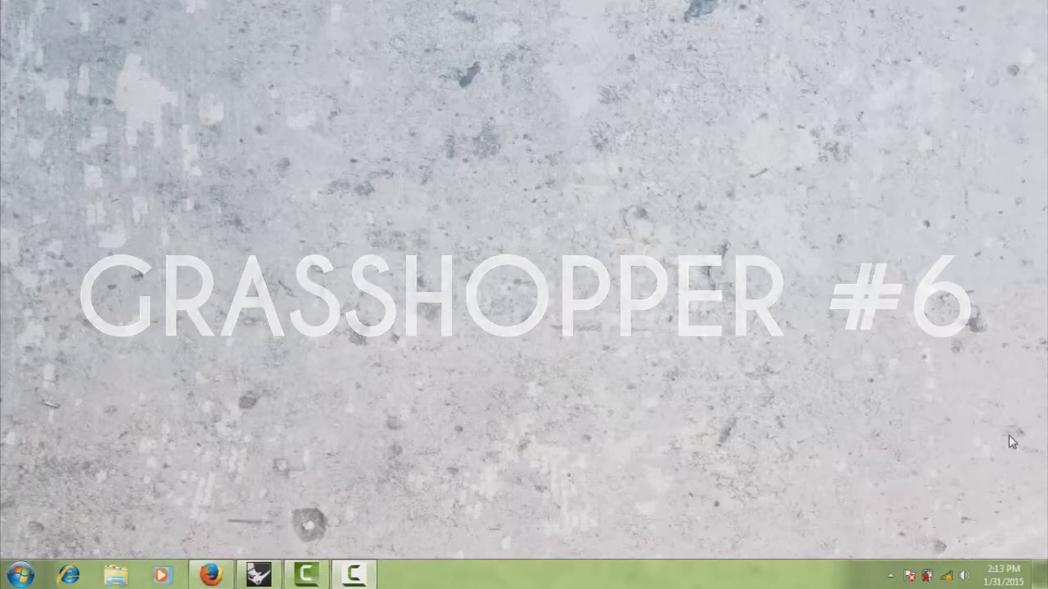
- Switch to Rhinoceros and minimise the Grasshopper window to clear the Perspective viewport
{"action": "left_click", "coordinate": [275, 573]}
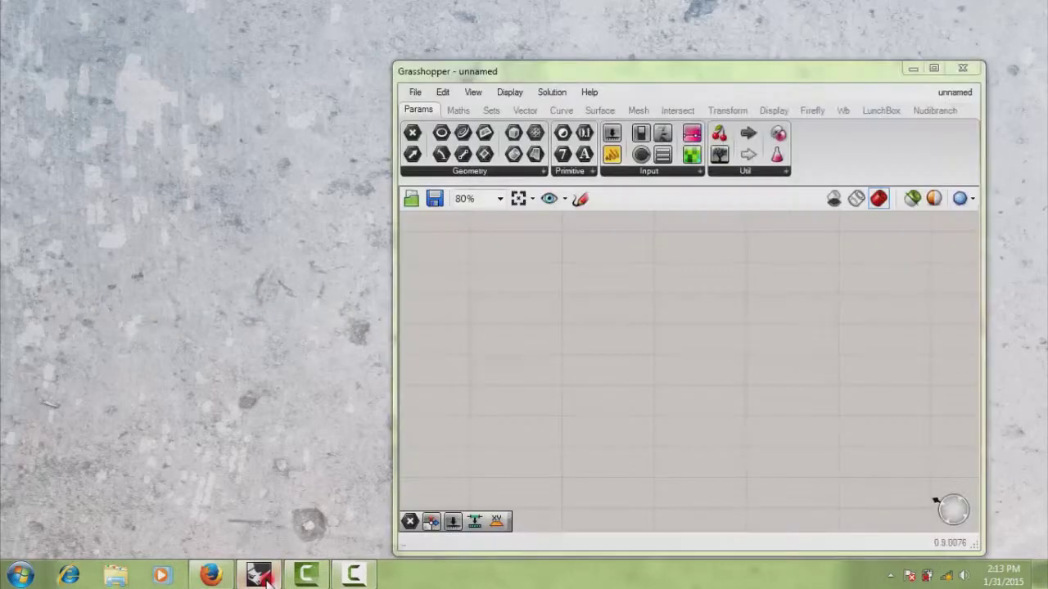
{"action": "left_click_drag", "start_coordinate": [478, 81], "coordinate": [499, 66]}
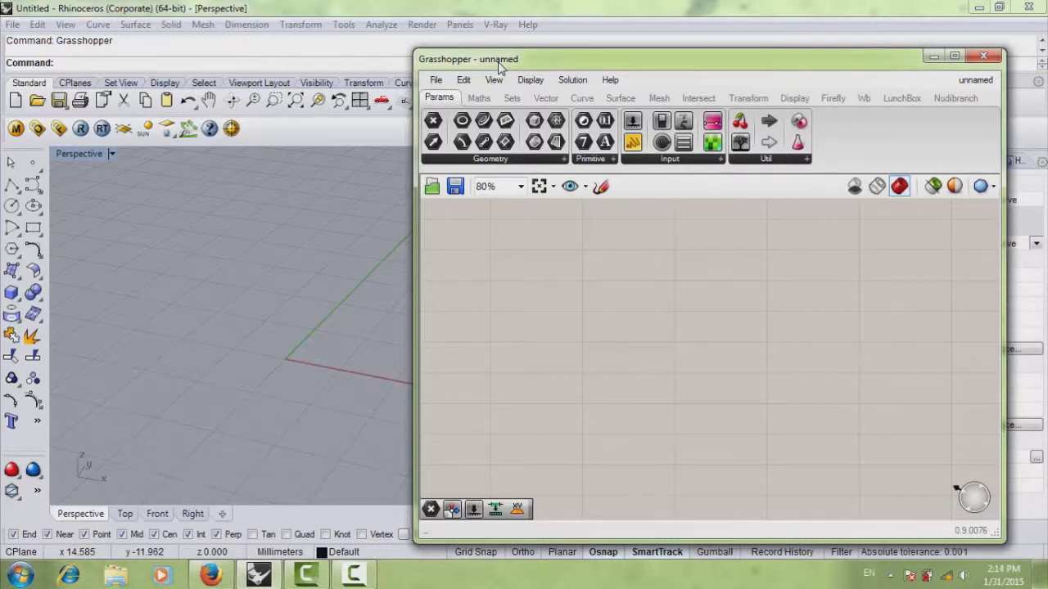
{"action": "right_click_drag", "start_coordinate": [292, 326], "coordinate": [255, 327]}
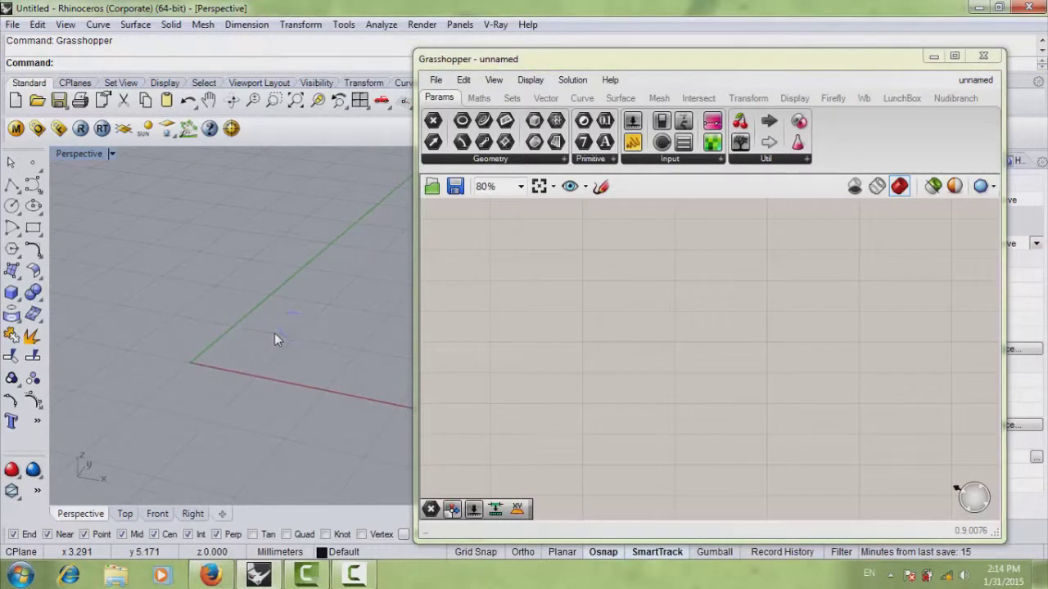
{"action": "left_click", "coordinate": [274, 332]}
{"action": "left_click", "coordinate": [934, 56]}
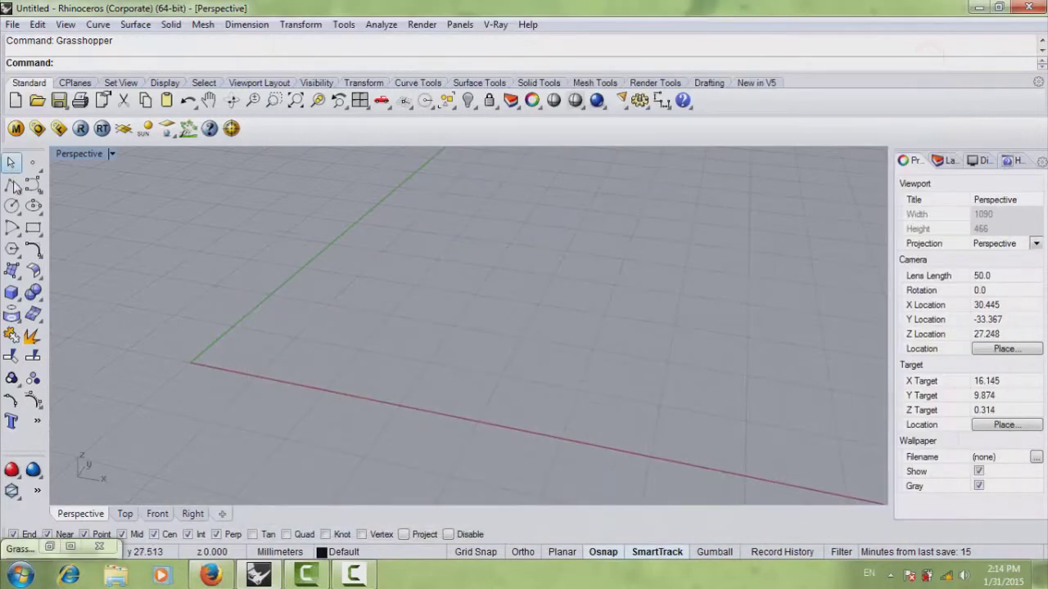
- Draw a circle beside the green axis and a smaller rectangle on the other side of that axis
{"action": "left_click", "coordinate": [11, 205]}
{"action": "left_click", "coordinate": [361, 303]}
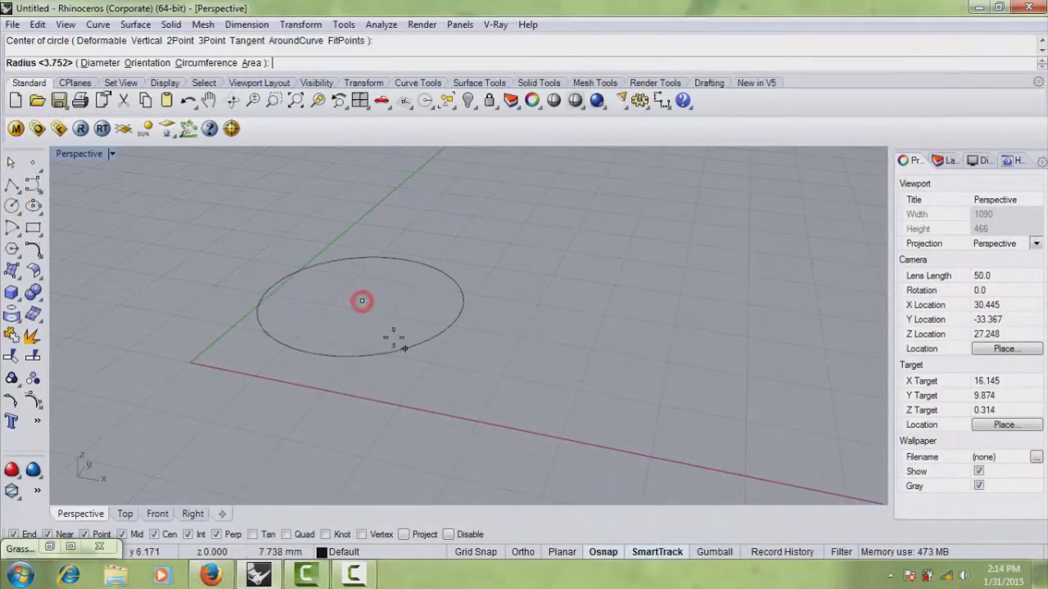
{"action": "left_click", "coordinate": [394, 341]}
{"action": "left_click", "coordinate": [33, 227]}
{"action": "left_click", "coordinate": [216, 292]}
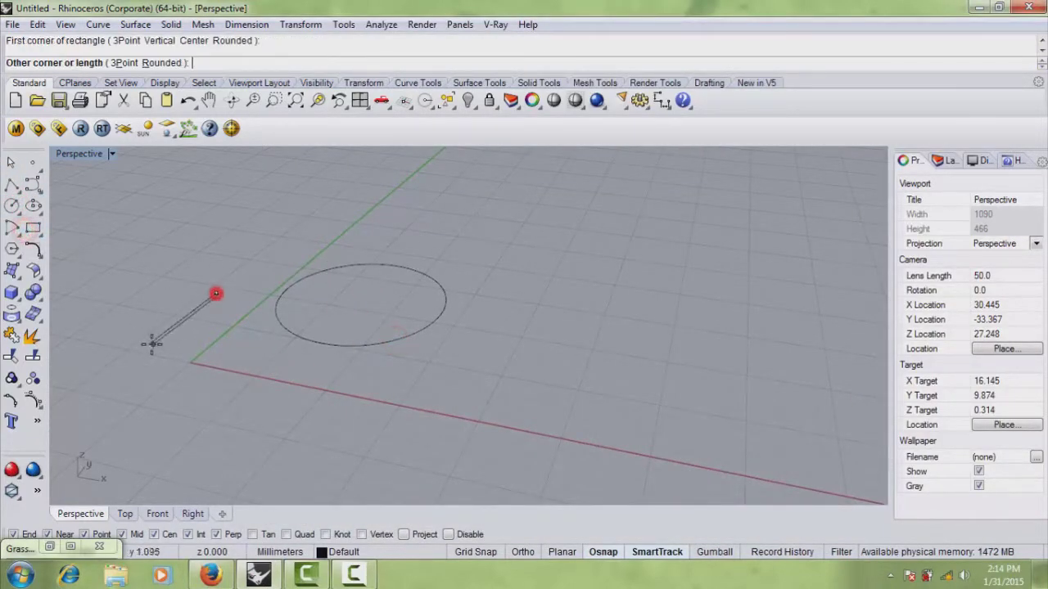
{"action": "left_click", "coordinate": [82, 328]}
- Draw a closed, bean-shaped control-point curve of degree 3 beside the circle, on the side away from the rectangle
{"action": "left_click", "coordinate": [33, 184]}
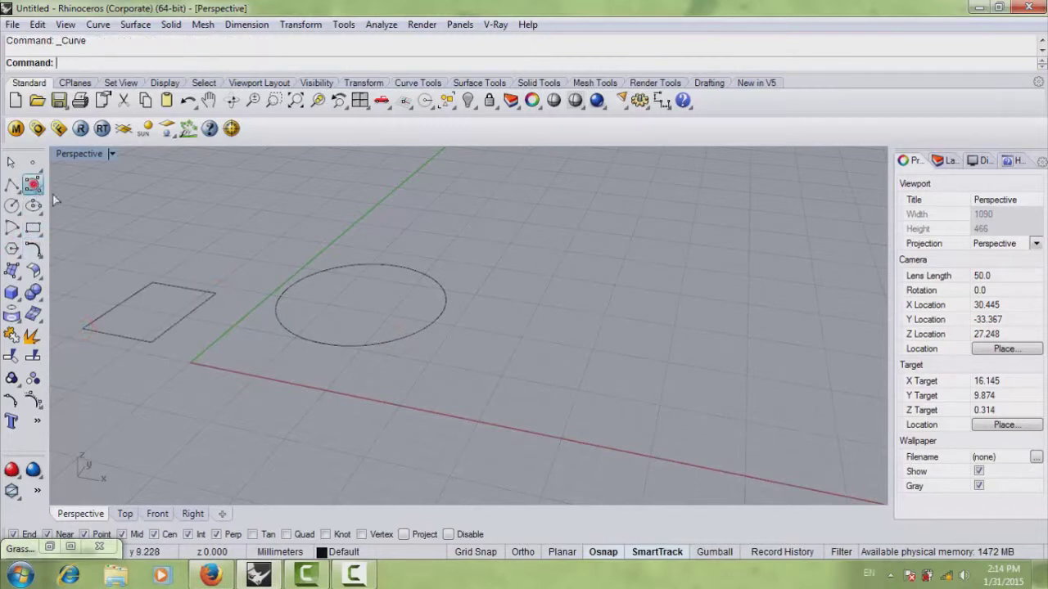
{"action": "left_click", "coordinate": [560, 292]}
{"action": "left_click", "coordinate": [501, 326]}
{"action": "left_click", "coordinate": [567, 397]}
{"action": "left_click", "coordinate": [663, 391]}
{"action": "left_click", "coordinate": [741, 342]}
{"action": "left_click", "coordinate": [742, 287]}
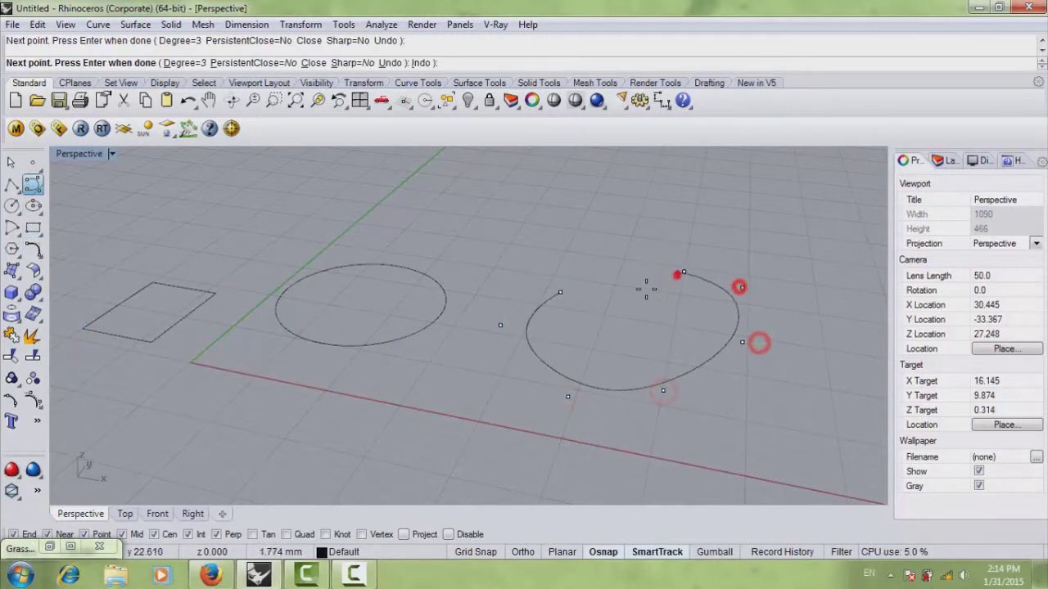
{"action": "left_click", "coordinate": [684, 271]}
{"action": "left_click", "coordinate": [633, 301]}
{"action": "left_click", "coordinate": [594, 284]}
{"action": "left_click", "coordinate": [565, 292]}
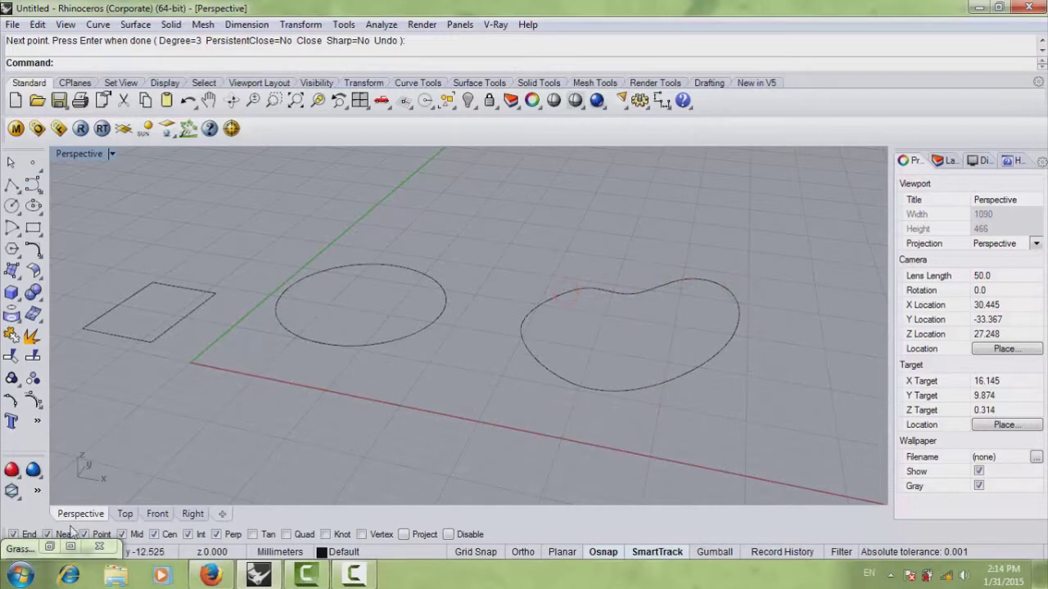
- Restore the Grasshopper window and add a Geometry parameter to the canvas
{"action": "left_click", "coordinate": [49, 546]}
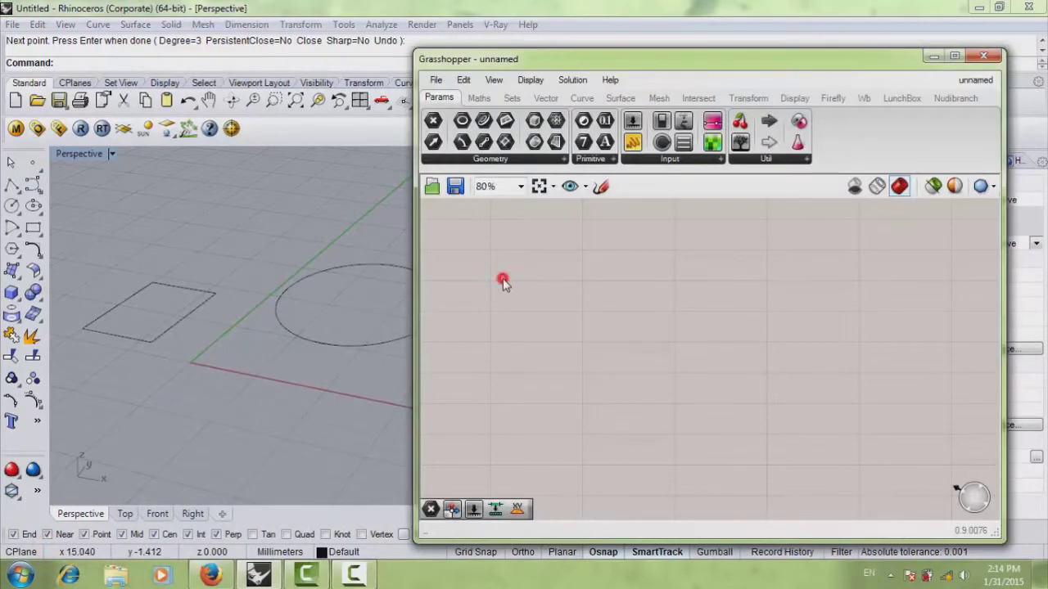
{"action": "double_click", "coordinate": [561, 295]}
{"action": "type", "text": "ge"}
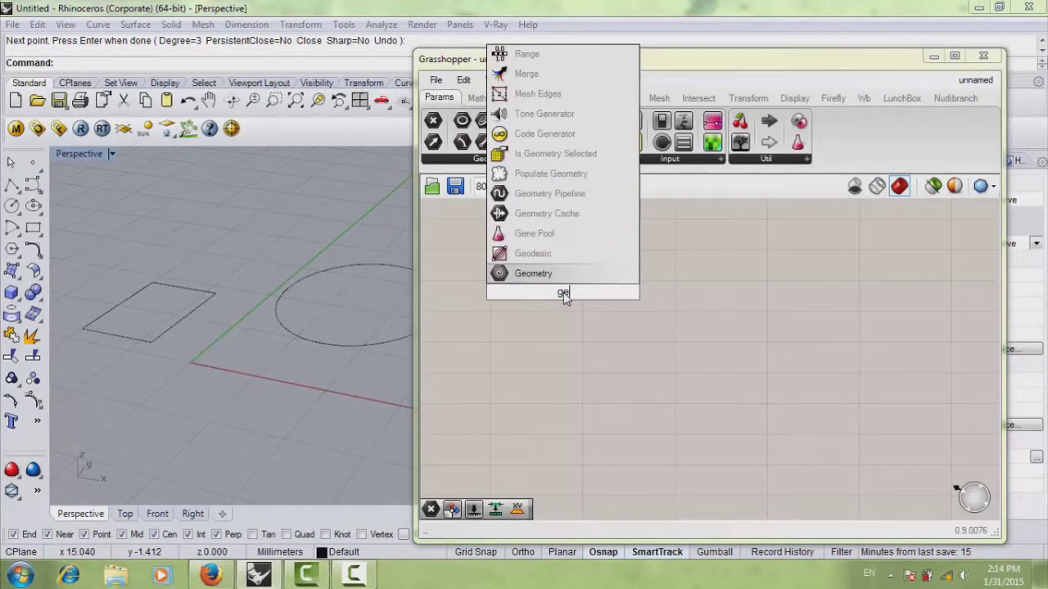
{"action": "type", "text": "om"}
{"action": "key", "text": "Return"}
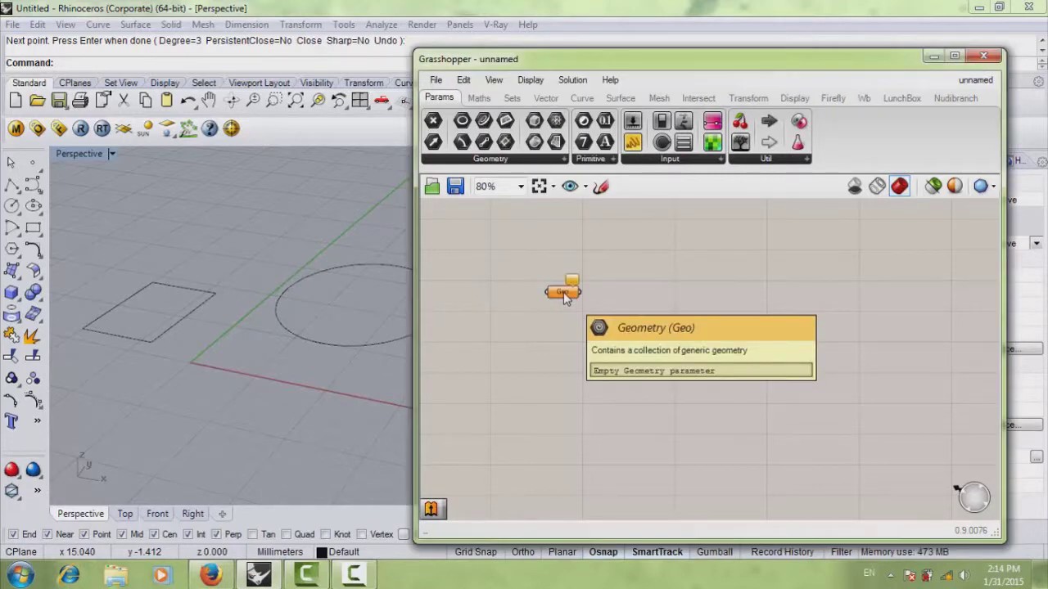
- Reference the rectangle, circle and freeform curve in the Geometry parameter as multiple geometries
{"action": "right_click", "coordinate": [563, 293]}
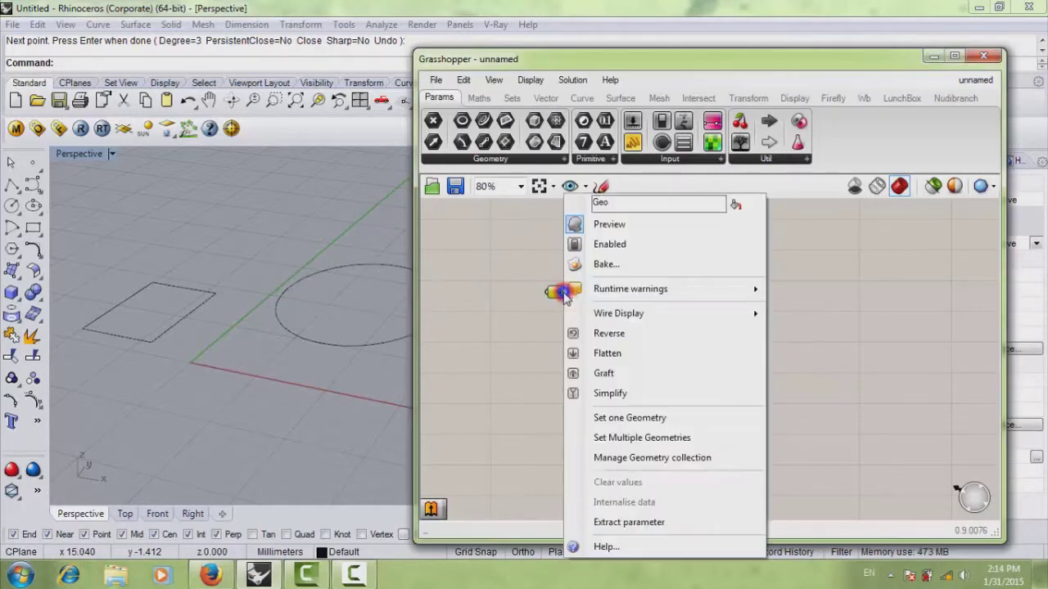
{"action": "left_click", "coordinate": [640, 442]}
{"action": "left_click_drag", "start_coordinate": [641, 257], "coordinate": [135, 378]}
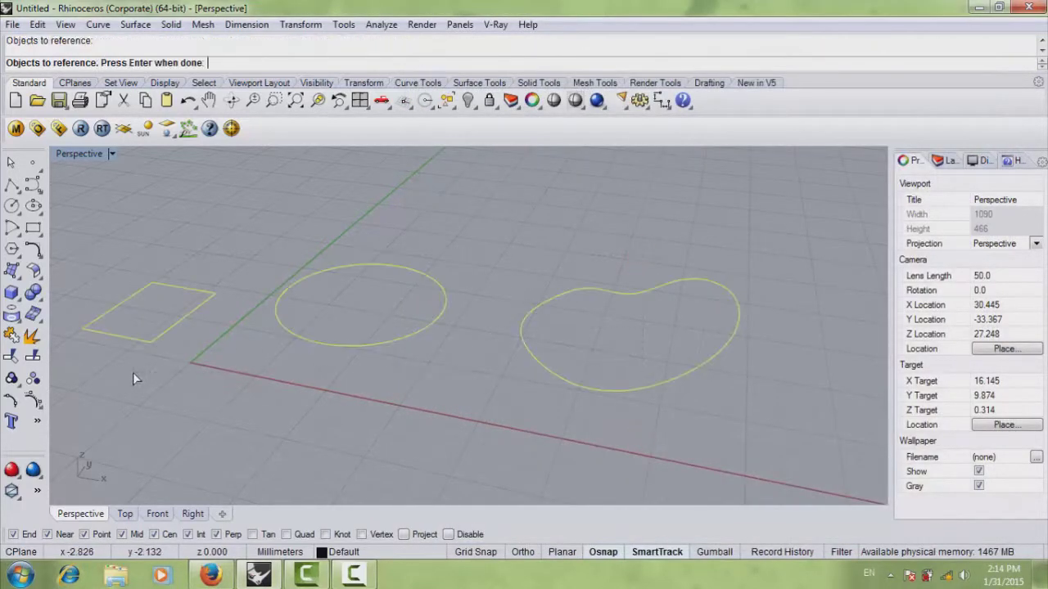
{"action": "key", "text": "Return"}
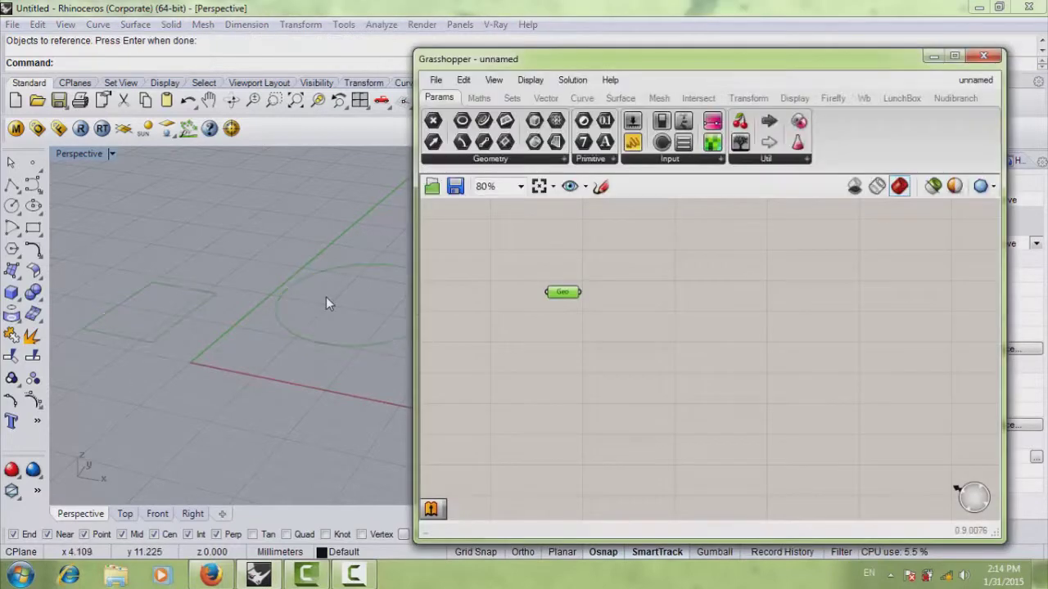
- Add an Extrude component and place it to the right of the Geo parameter
{"action": "left_click", "coordinate": [598, 305]}
{"action": "scroll", "coordinate": [607, 311], "scroll_direction": "up", "scroll_amount": 2}
{"action": "double_click", "coordinate": [633, 335]}
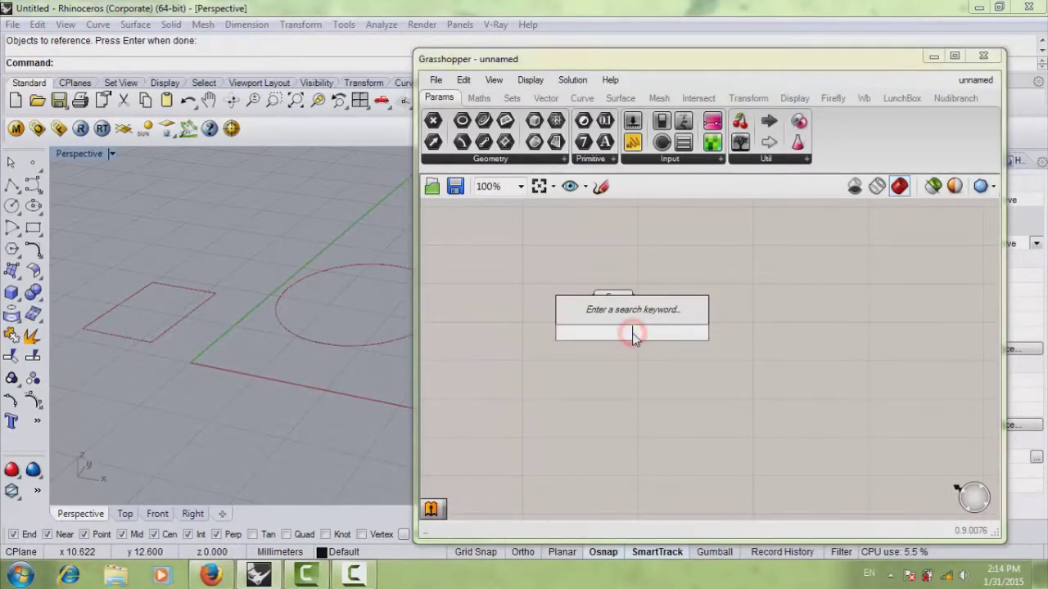
{"action": "type", "text": "extrude"}
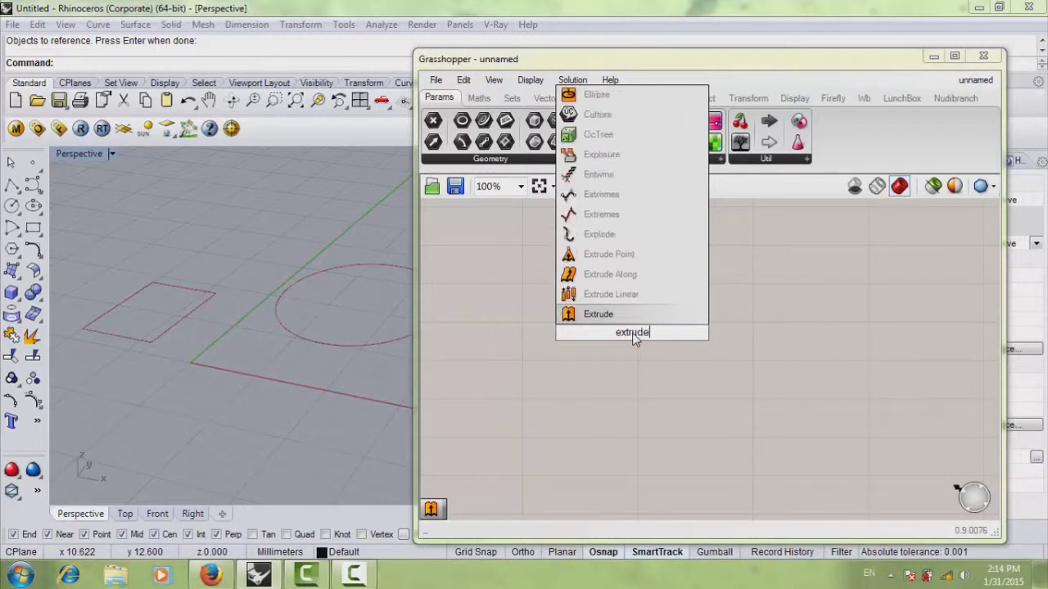
{"action": "key", "text": "Return"}
{"action": "left_click_drag", "start_coordinate": [637, 334], "coordinate": [724, 315]}
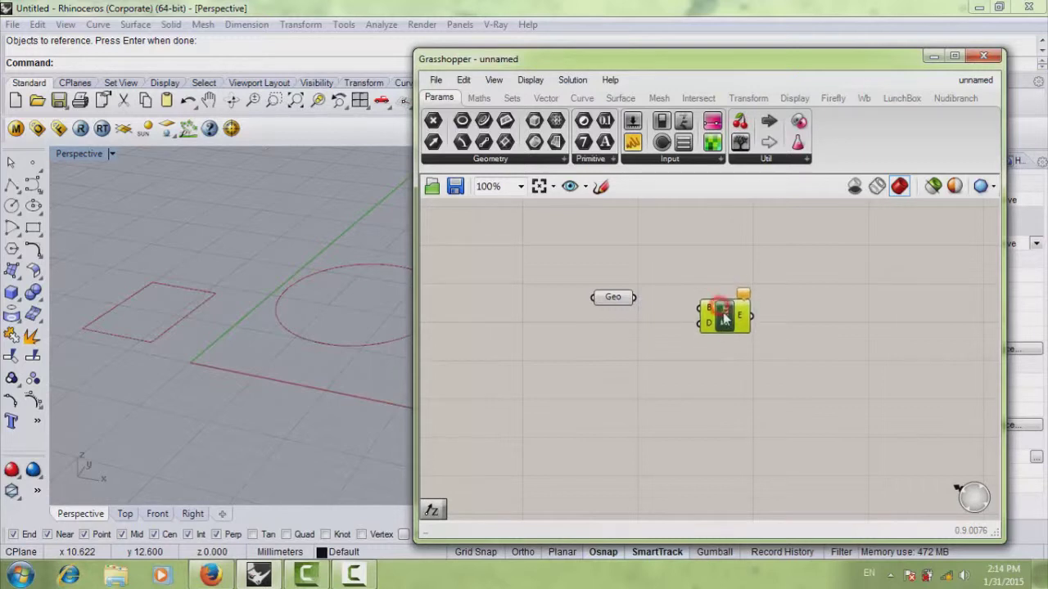
- Connect the Geo output to Extrude's Base (B) input and line up the two components
{"action": "left_click_drag", "start_coordinate": [623, 303], "coordinate": [692, 307]}
{"action": "mouse_move", "coordinate": [704, 305]}
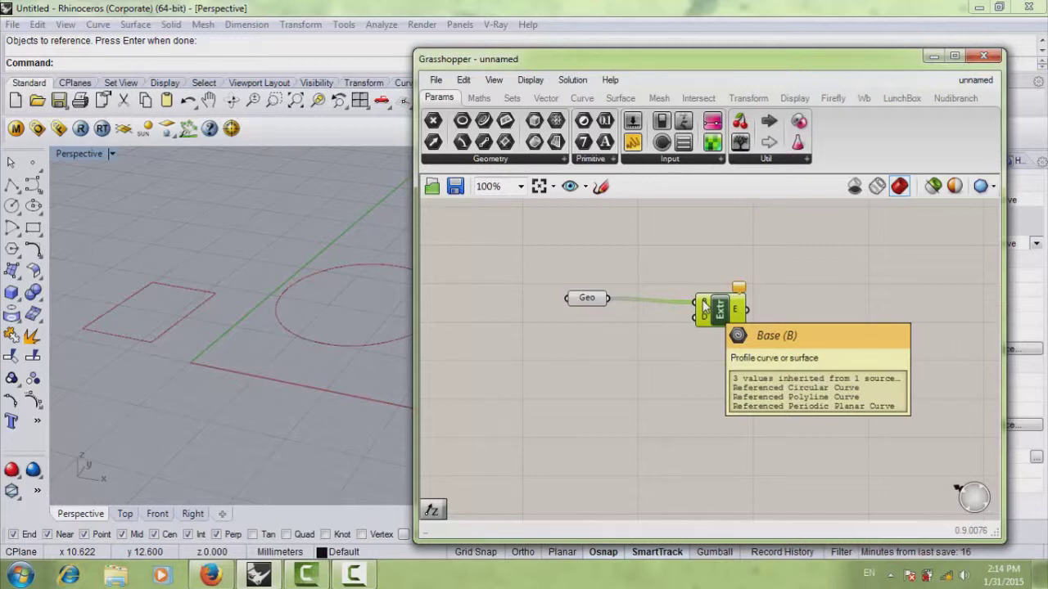
{"action": "left_click", "coordinate": [633, 320]}
{"action": "mouse_move", "coordinate": [587, 296]}
{"action": "left_mouse_down"}
{"action": "mouse_move", "coordinate": [588, 283]}
{"action": "mouse_move", "coordinate": [590, 291]}
{"action": "left_mouse_up"}
{"action": "left_click_drag", "start_coordinate": [703, 322], "coordinate": [709, 314]}
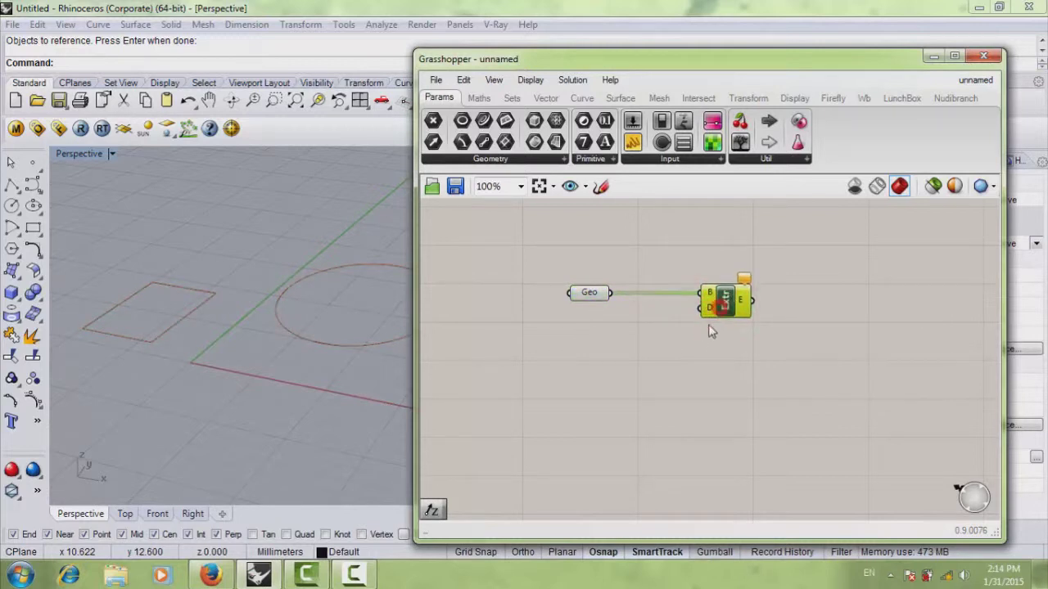
- Add a Unit Z vector, connect it to Extrude's D input and place it below the Geo parameter
{"action": "double_click", "coordinate": [699, 334]}
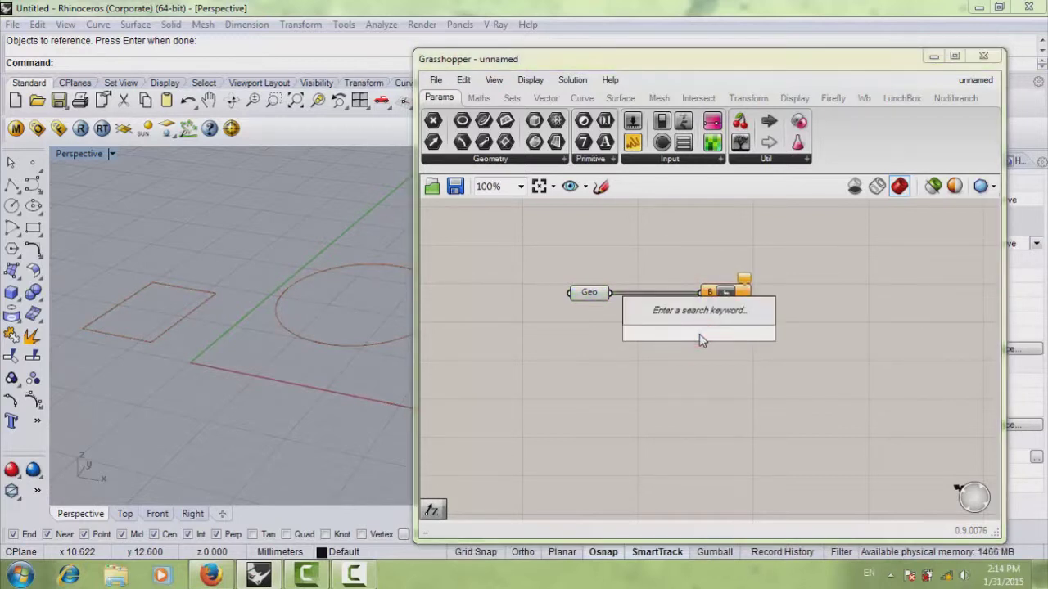
{"action": "type", "text": "z"}
{"action": "left_click", "coordinate": [698, 336]}
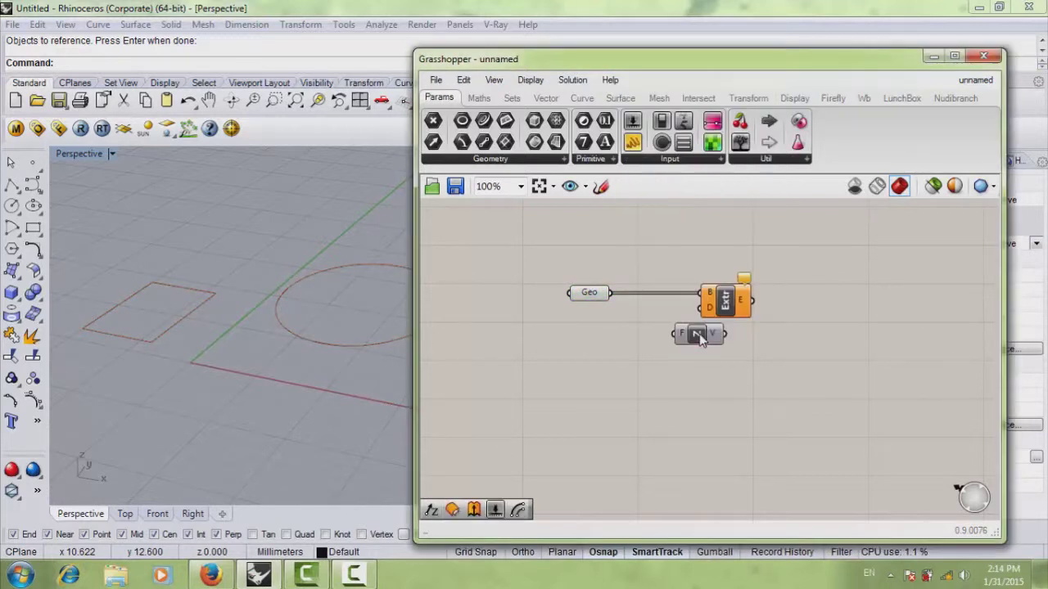
{"action": "left_click_drag", "start_coordinate": [699, 334], "coordinate": [701, 308]}
{"action": "left_click_drag", "start_coordinate": [567, 365], "coordinate": [602, 351]}
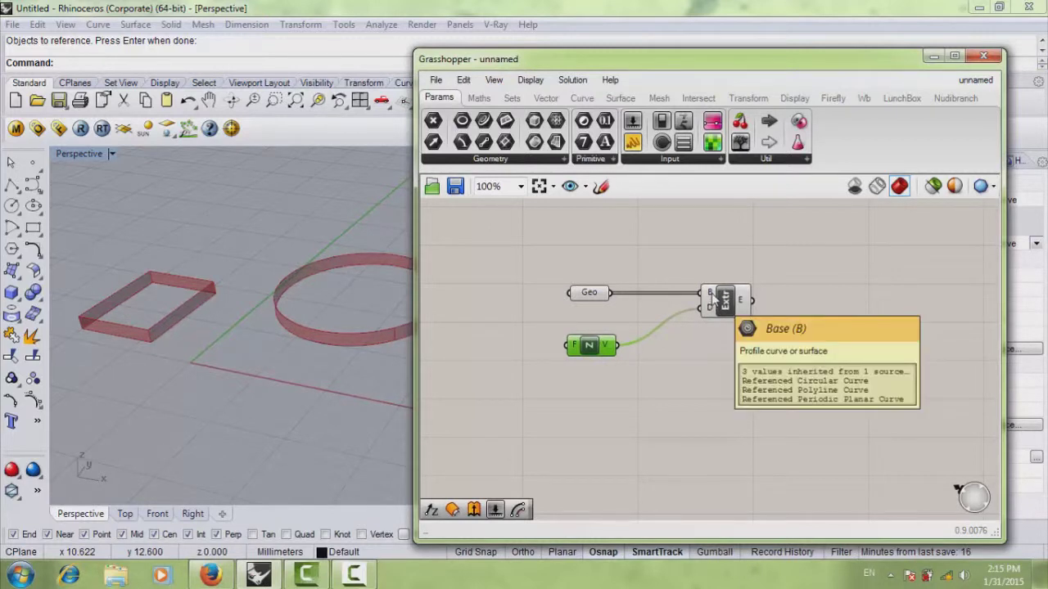
{"action": "left_click", "coordinate": [708, 334]}
{"action": "left_click_drag", "start_coordinate": [588, 348], "coordinate": [614, 345]}
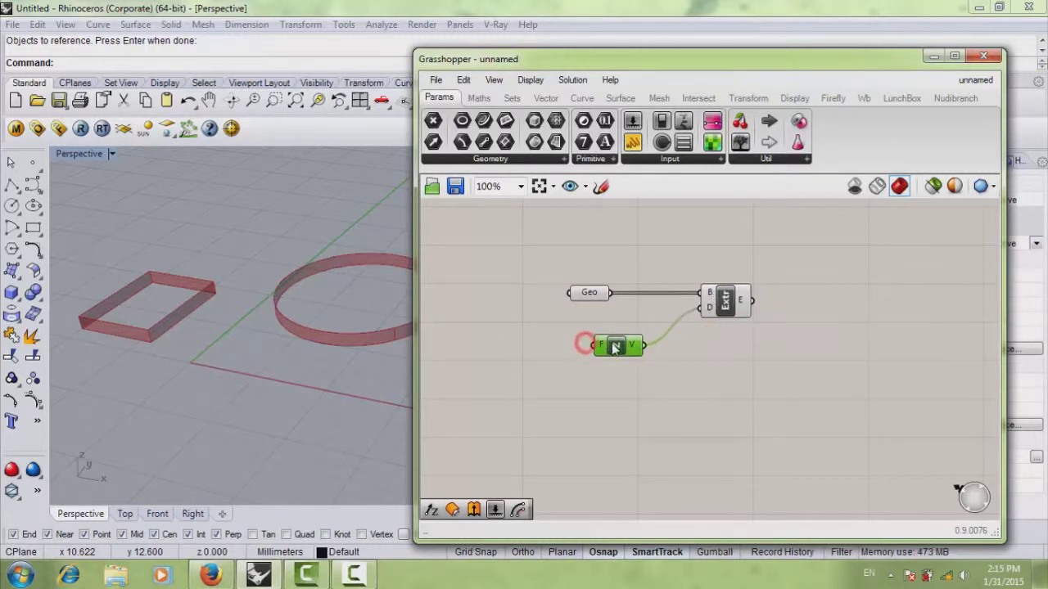
{"action": "double_click", "coordinate": [561, 391]}
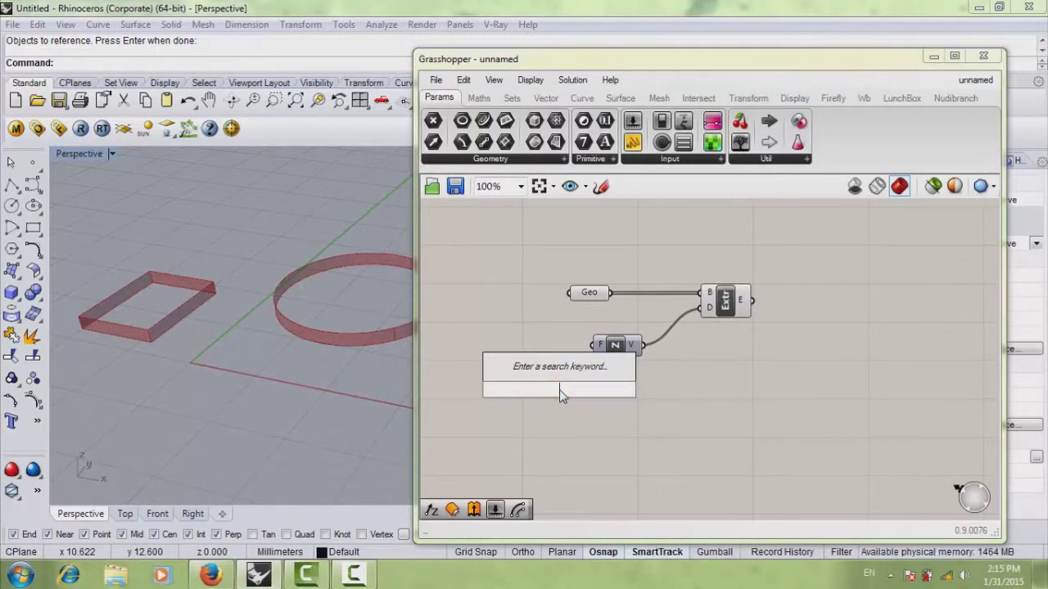
{"action": "type", "text": "10"}
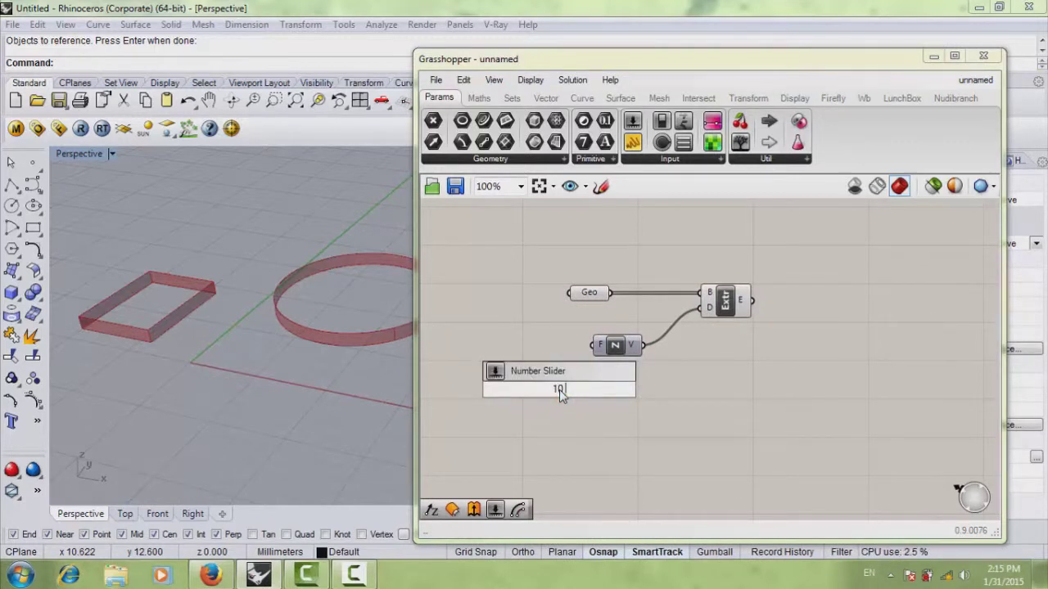
{"action": "key", "text": "Escape"}
- Add a Number Slider to the canvas below the Unit Z component
{"action": "double_click", "coordinate": [559, 390]}
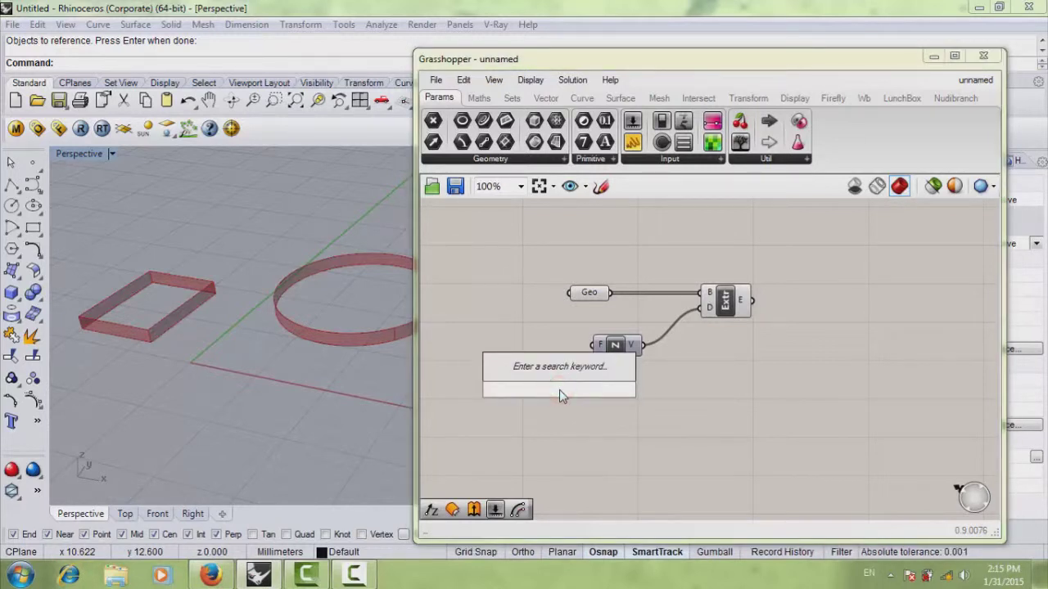
{"action": "type", "text": "slider"}
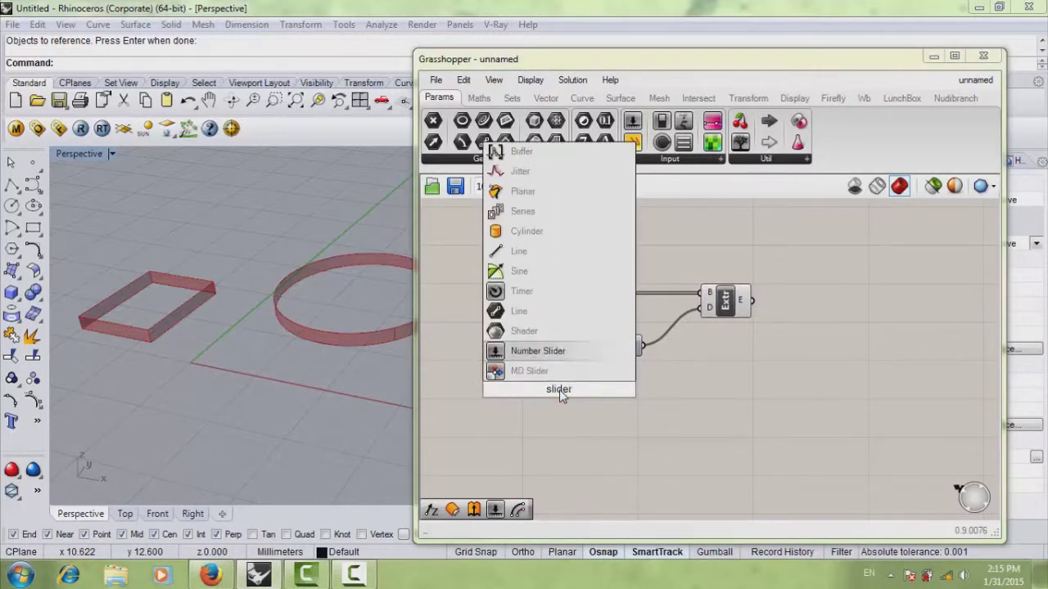
{"action": "key", "text": "Return"}
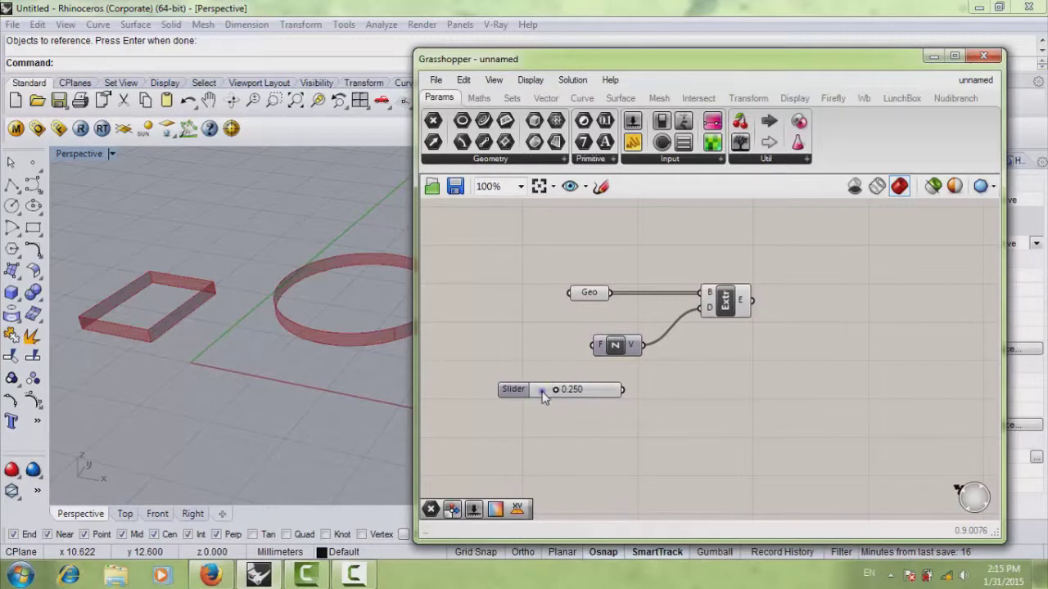
- Set the number slider's maximum to 10 and its value to 0.000
{"action": "right_click", "coordinate": [544, 395]}
{"action": "left_click", "coordinate": [571, 412]}
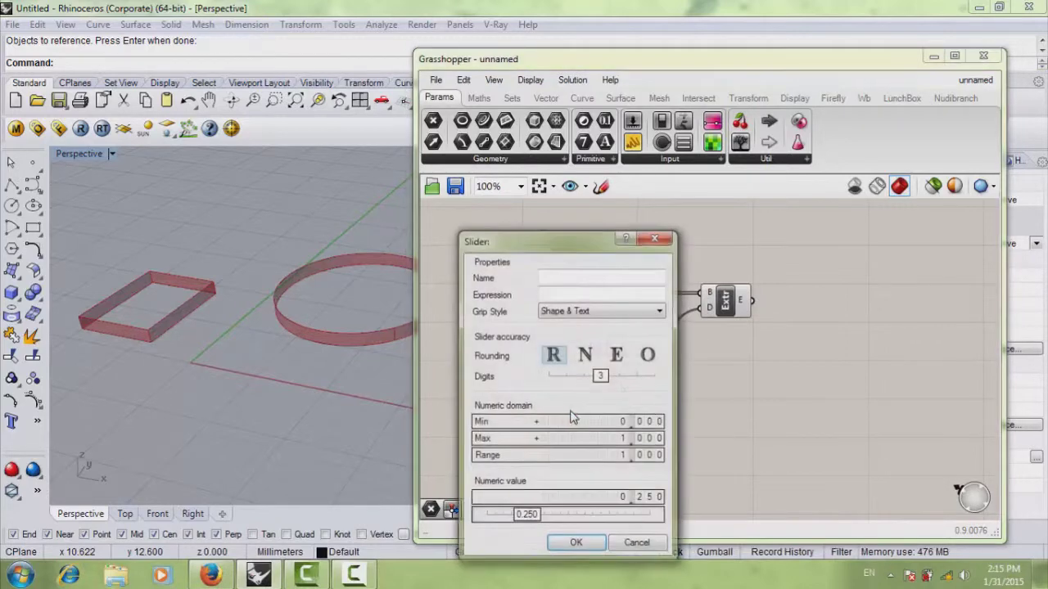
{"action": "double_click", "coordinate": [598, 439]}
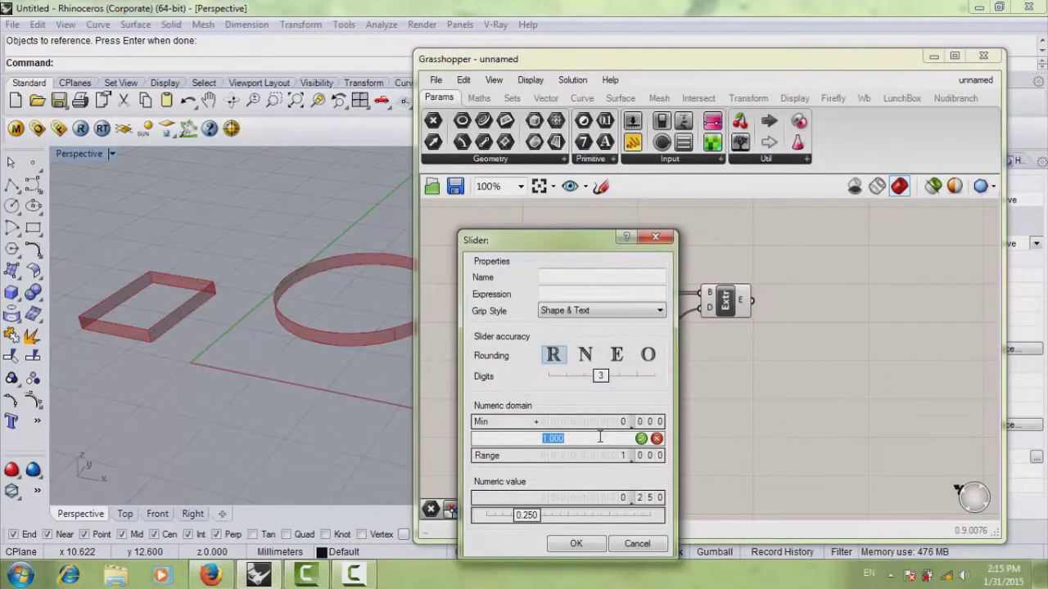
{"action": "left_click", "coordinate": [599, 438]}
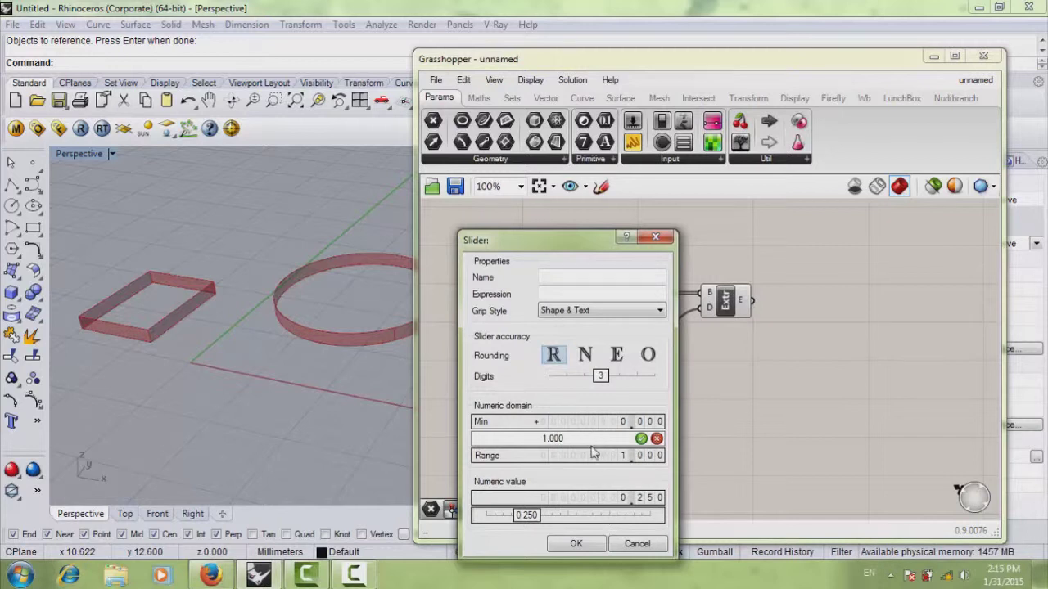
{"action": "type", "text": "10"}
{"action": "left_click_drag", "start_coordinate": [582, 439], "coordinate": [517, 442]}
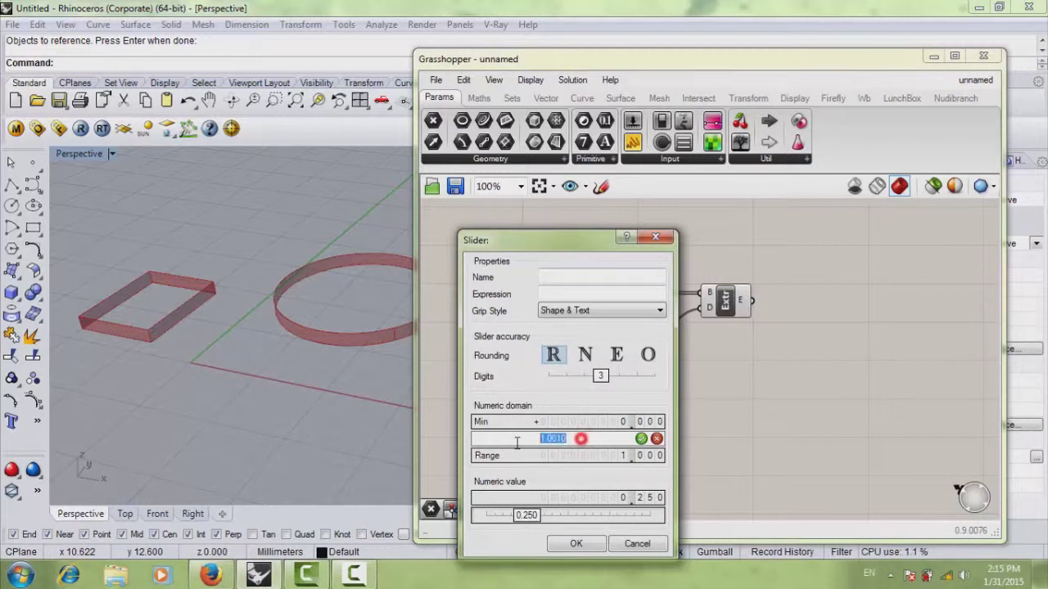
{"action": "type", "text": "10"}
{"action": "left_click", "coordinate": [578, 543]}
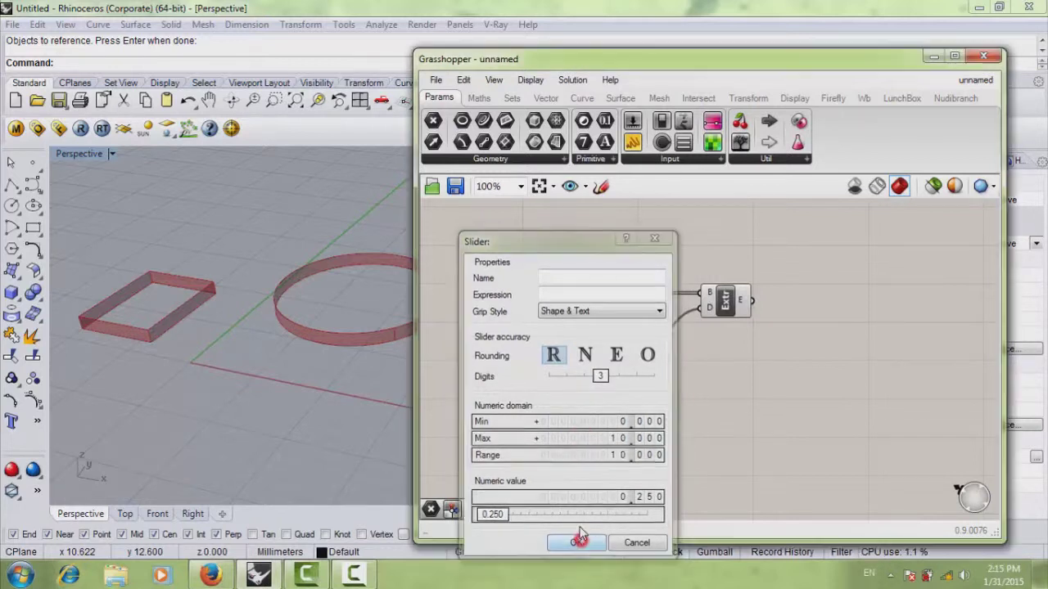
{"action": "left_click", "coordinate": [538, 389]}
{"action": "left_click_drag", "start_coordinate": [533, 390], "coordinate": [528, 391]}
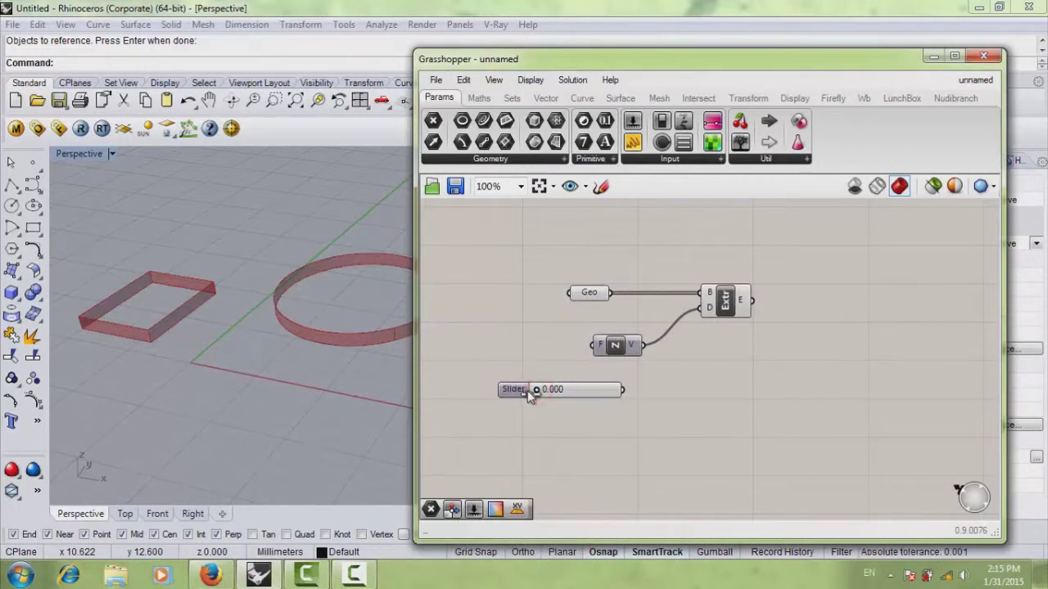
- Replace the number slider with a new integer slider with a value and upper limit of 10
{"action": "left_click", "coordinate": [581, 391]}
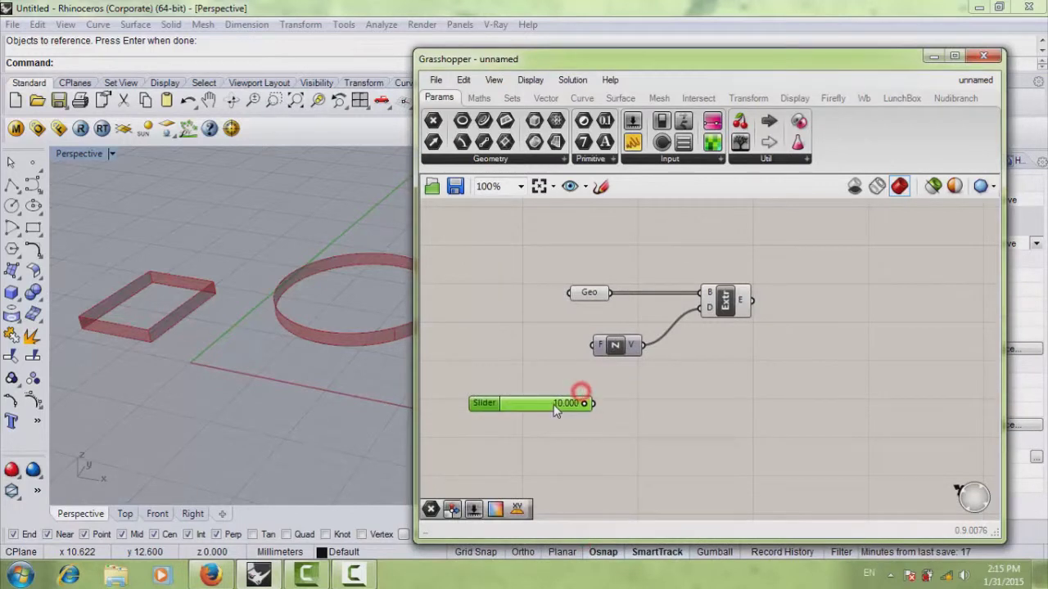
{"action": "key", "text": "Delete"}
{"action": "double_click", "coordinate": [527, 413]}
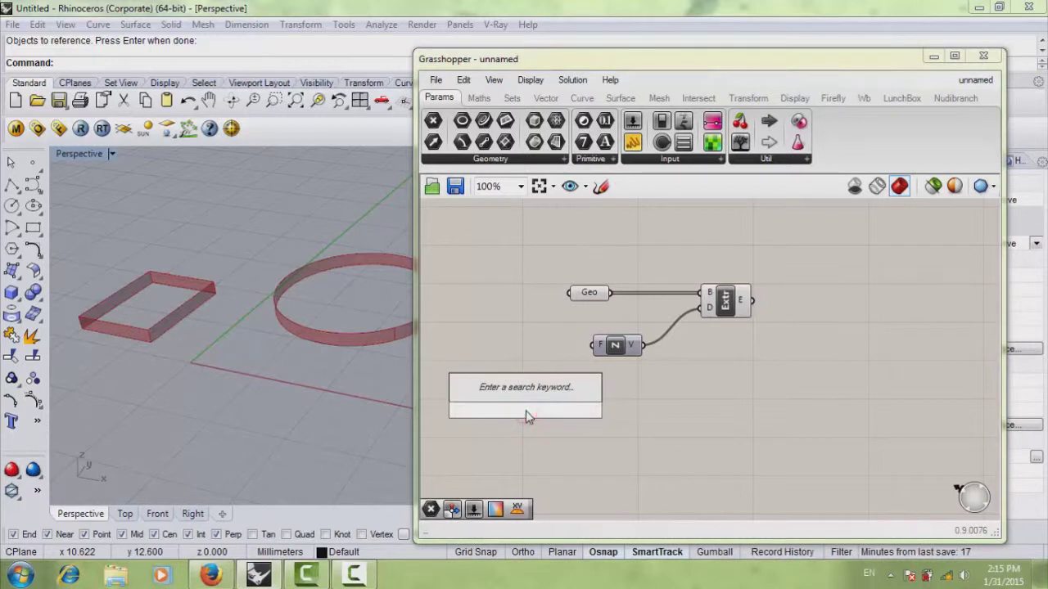
{"action": "type", "text": "10"}
{"action": "key", "text": "Return"}
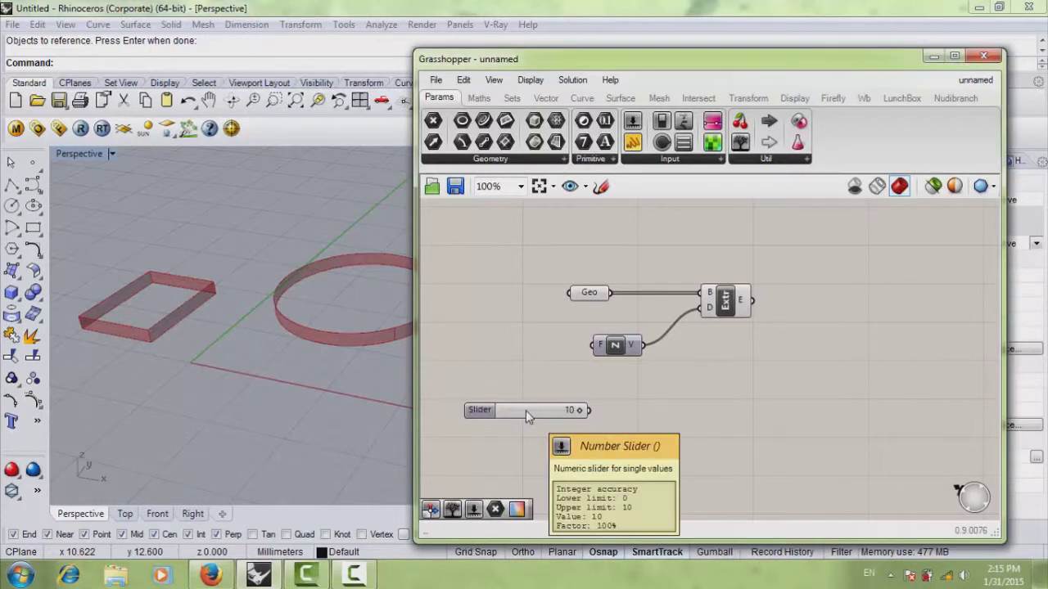
- Connect the slider to Unit Z's F input and set its value to 10
{"action": "mouse_move", "coordinate": [576, 412]}
{"action": "left_mouse_down"}
{"action": "mouse_move", "coordinate": [487, 415]}
{"action": "mouse_move", "coordinate": [575, 419]}
{"action": "mouse_move", "coordinate": [524, 419]}
{"action": "mouse_move", "coordinate": [556, 415]}
{"action": "left_mouse_up"}
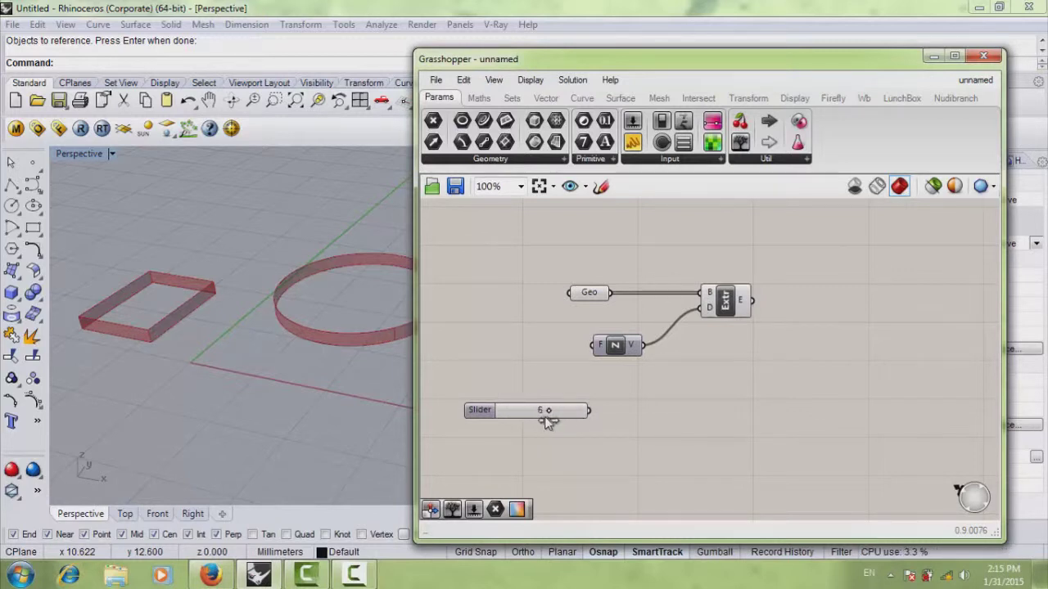
{"action": "left_click_drag", "start_coordinate": [525, 418], "coordinate": [551, 402]}
{"action": "left_click", "coordinate": [561, 412]}
- Edit the Factor slider to use floating-point numbers with 2 decimal digits
{"action": "right_click", "coordinate": [530, 407]}
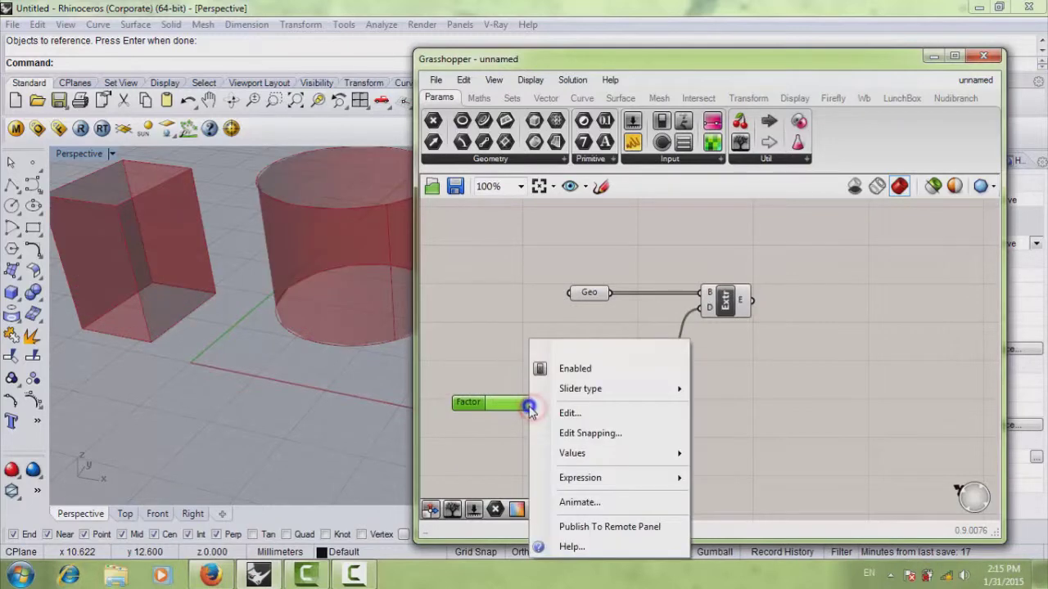
{"action": "left_click", "coordinate": [569, 414]}
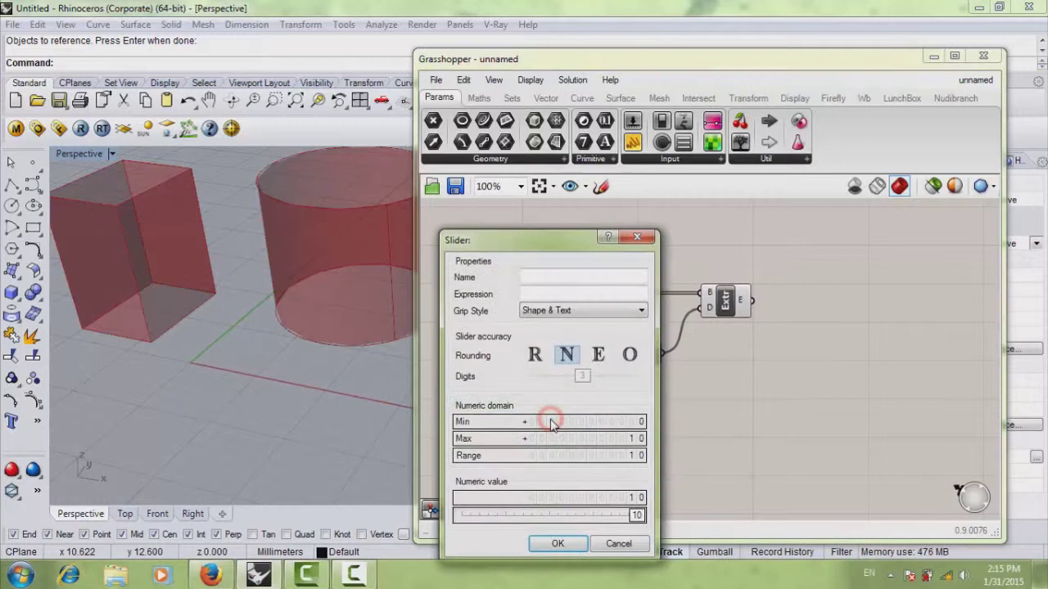
{"action": "left_click", "coordinate": [565, 357]}
{"action": "left_click", "coordinate": [529, 358]}
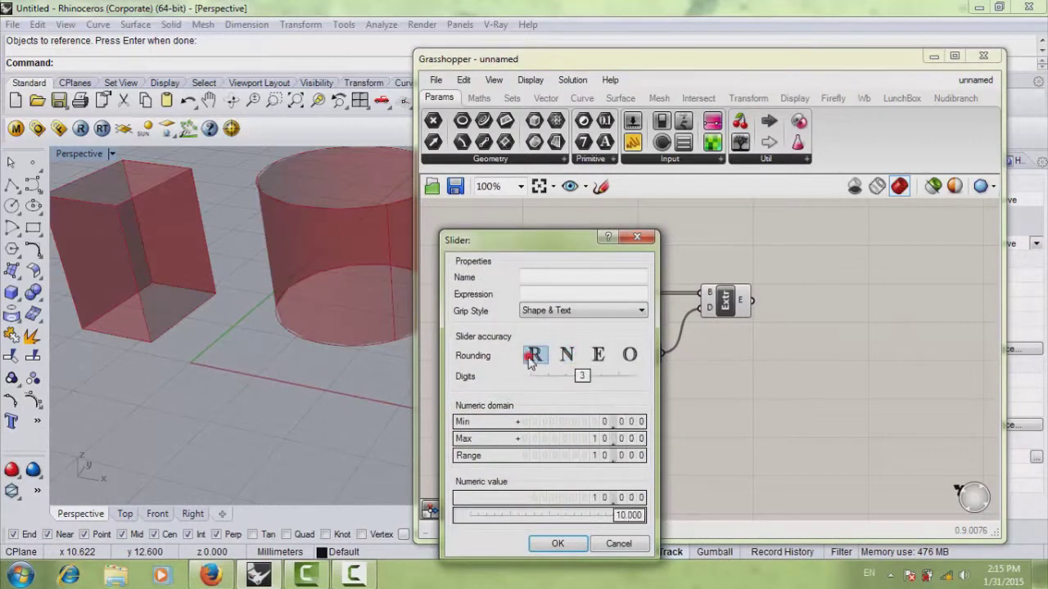
{"action": "left_click", "coordinate": [560, 356]}
{"action": "left_click", "coordinate": [535, 356]}
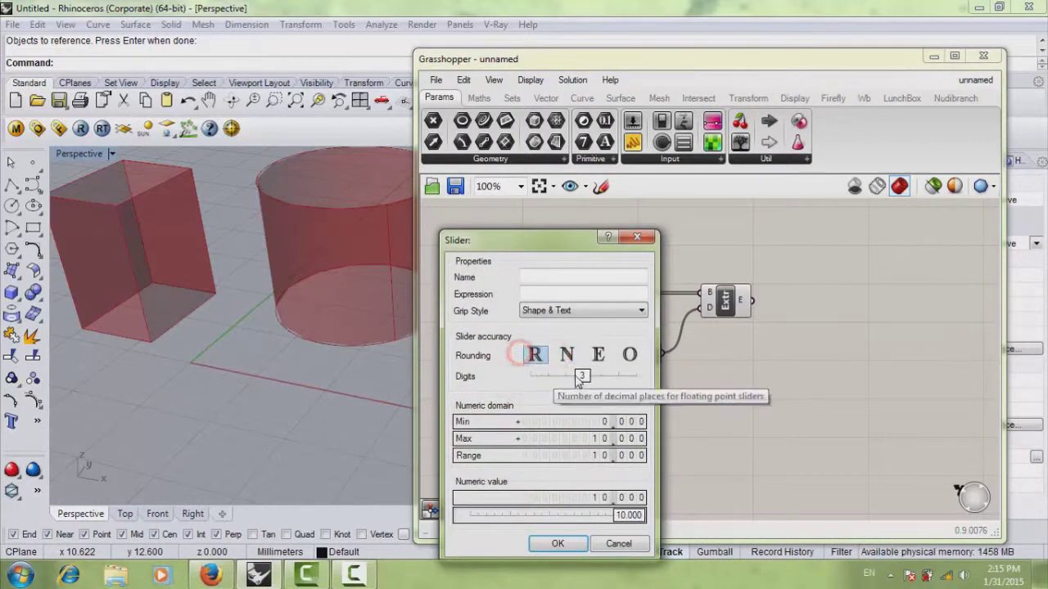
{"action": "left_click_drag", "start_coordinate": [580, 378], "coordinate": [564, 376]}
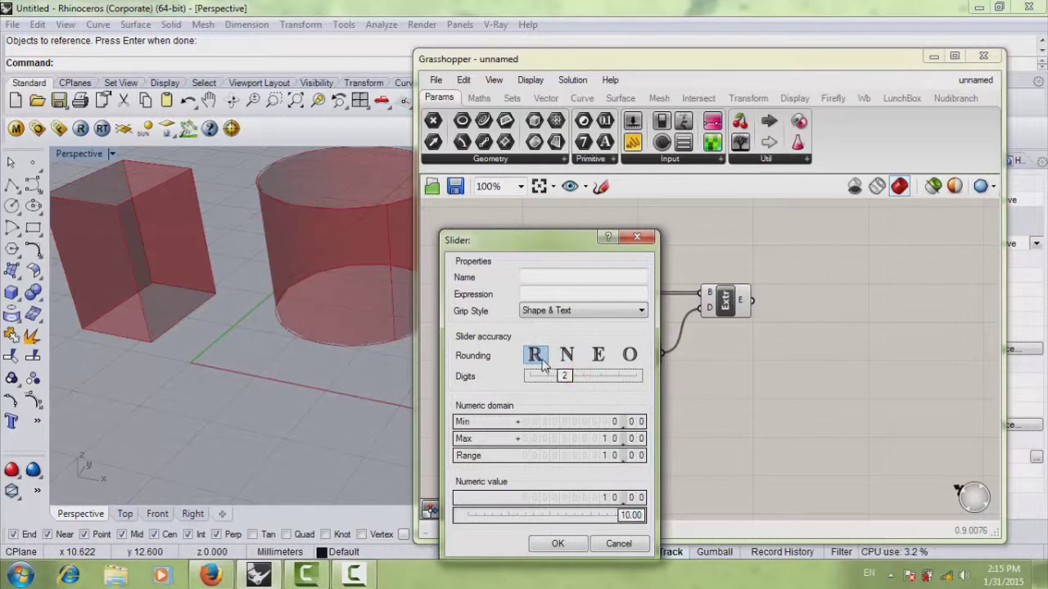
{"action": "left_click", "coordinate": [568, 357]}
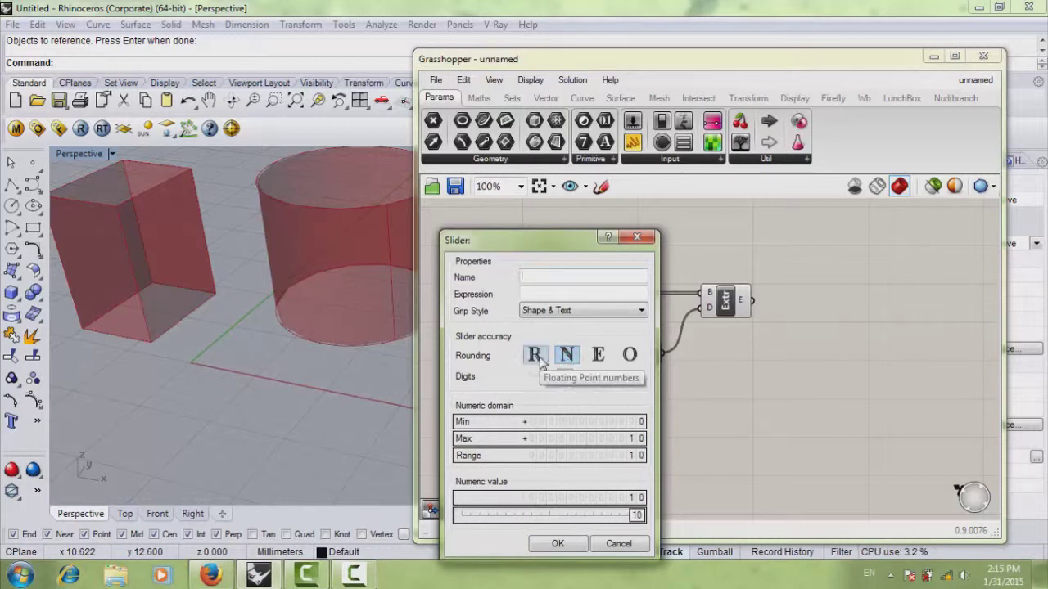
{"action": "left_click", "coordinate": [534, 356]}
{"action": "left_click", "coordinate": [564, 378]}
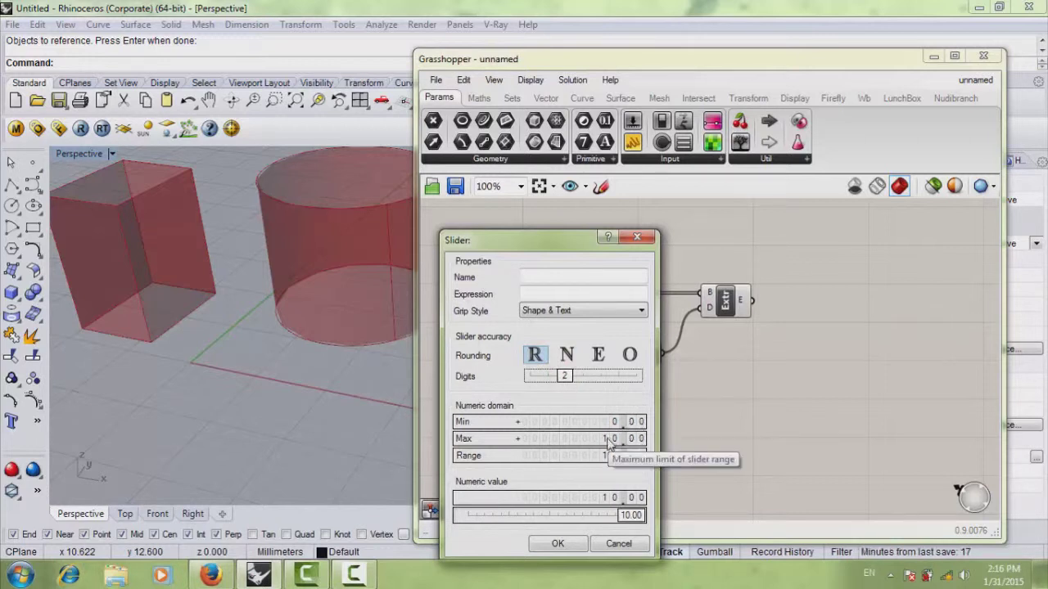
{"action": "left_click", "coordinate": [560, 544]}
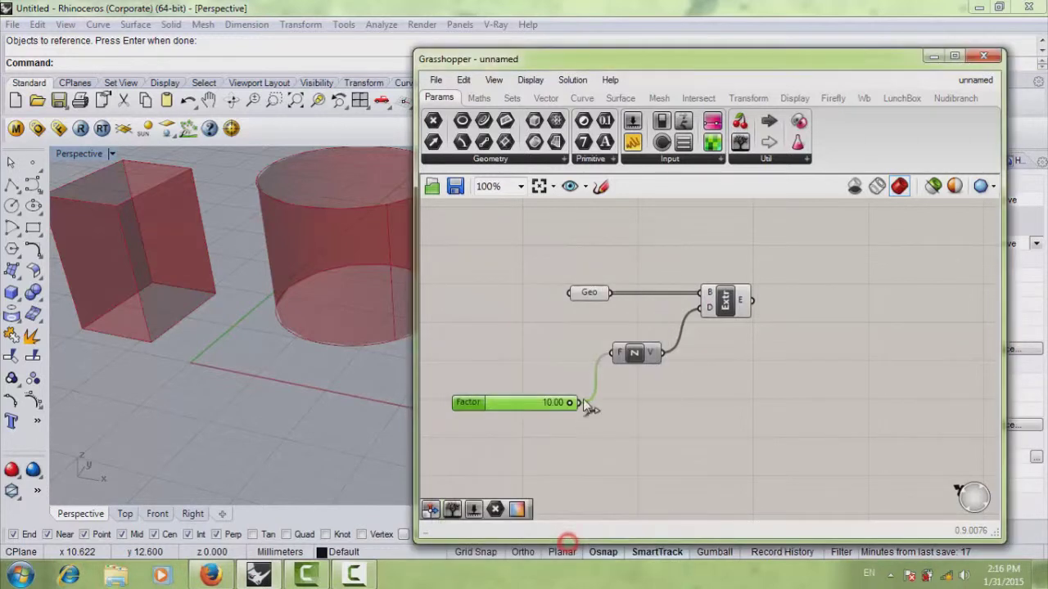
- Move the Factor slider up slightly and set its value to 8.00
{"action": "mouse_move", "coordinate": [547, 407]}
{"action": "left_mouse_down"}
{"action": "mouse_move", "coordinate": [526, 389]}
{"action": "mouse_move", "coordinate": [554, 390]}
{"action": "mouse_move", "coordinate": [545, 391]}
{"action": "left_mouse_up"}
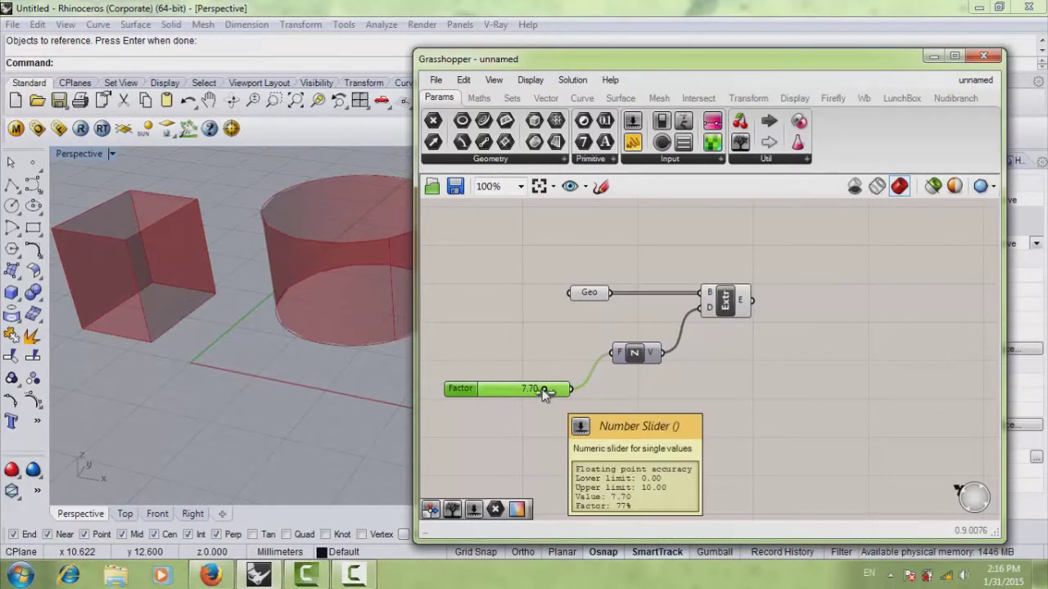
{"action": "double_click", "coordinate": [526, 390]}
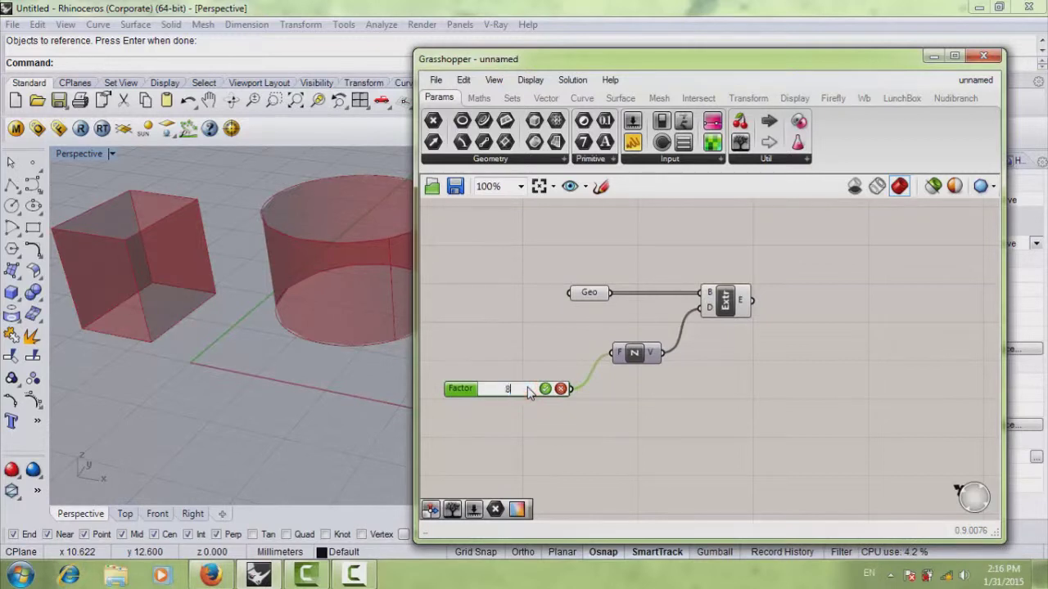
{"action": "key", "text": "Return"}
{"action": "left_click", "coordinate": [526, 403]}
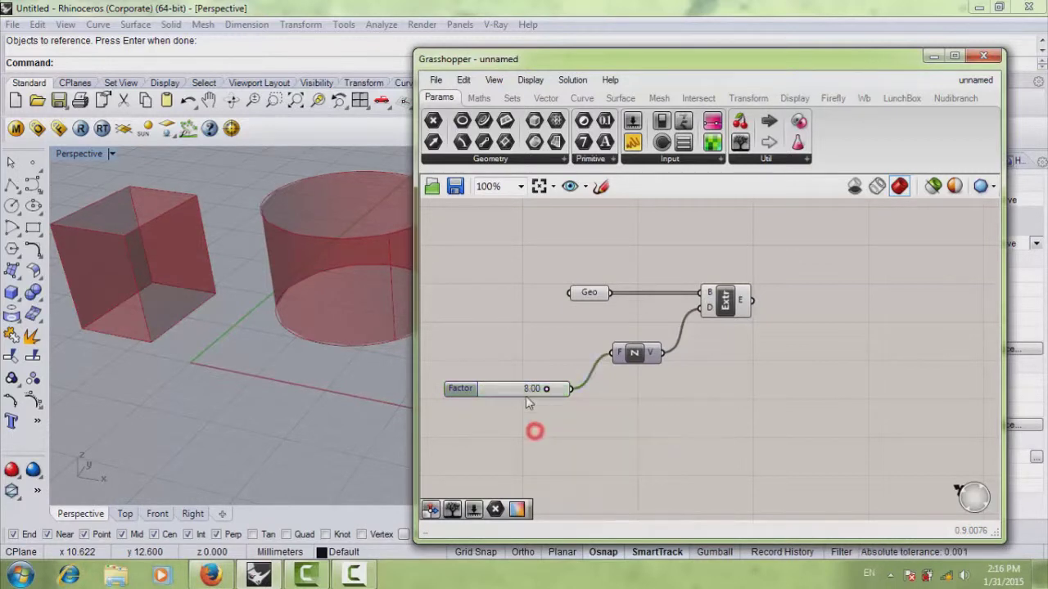
{"action": "left_click", "coordinate": [524, 391]}
{"action": "left_click", "coordinate": [645, 436]}
- Spread out the components by moving Geo farther left, Unit Z below Extrude, and the Factor slider beside Unit Z
{"action": "scroll", "coordinate": [609, 378], "scroll_direction": "down", "scroll_amount": 2}
{"action": "right_click_drag", "start_coordinate": [610, 375], "coordinate": [647, 339]}
{"action": "scroll", "coordinate": [688, 379], "scroll_direction": "up", "scroll_amount": 3}
{"action": "right_click", "coordinate": [657, 367]}
{"action": "scroll", "coordinate": [655, 366], "scroll_direction": "down", "scroll_amount": 1}
{"action": "left_click", "coordinate": [639, 354]}
{"action": "scroll", "coordinate": [647, 339], "scroll_direction": "down", "scroll_amount": 1}
{"action": "scroll", "coordinate": [647, 339], "scroll_direction": "up", "scroll_amount": 2}
{"action": "left_click_drag", "start_coordinate": [640, 291], "coordinate": [602, 294]}
{"action": "left_click_drag", "start_coordinate": [699, 374], "coordinate": [701, 408]}
{"action": "left_click_drag", "start_coordinate": [565, 411], "coordinate": [587, 383]}
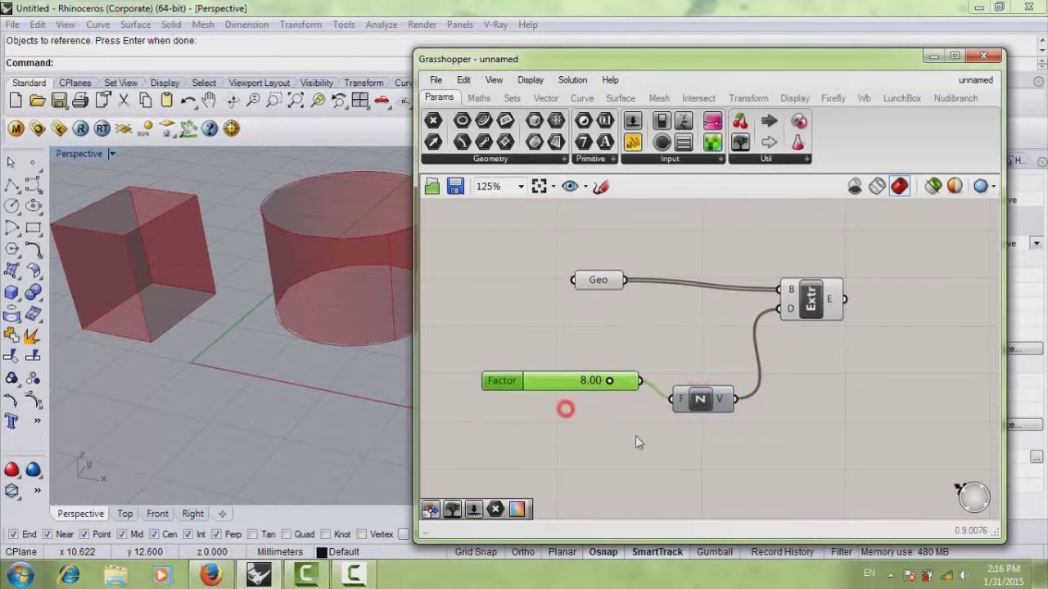
{"action": "left_click", "coordinate": [636, 436]}
- Bring the whole definition back into view with Zoom Extents and nudge the Geo parameter slightly to the left
{"action": "mouse_move", "coordinate": [715, 402]}
{"action": "right_mouse_down"}
{"action": "mouse_move", "coordinate": [692, 373]}
{"action": "mouse_move", "coordinate": [706, 399]}
{"action": "right_mouse_up"}
{"action": "scroll", "coordinate": [699, 371], "scroll_direction": "down", "scroll_amount": 1}
{"action": "scroll", "coordinate": [693, 352], "scroll_direction": "up", "scroll_amount": 1}
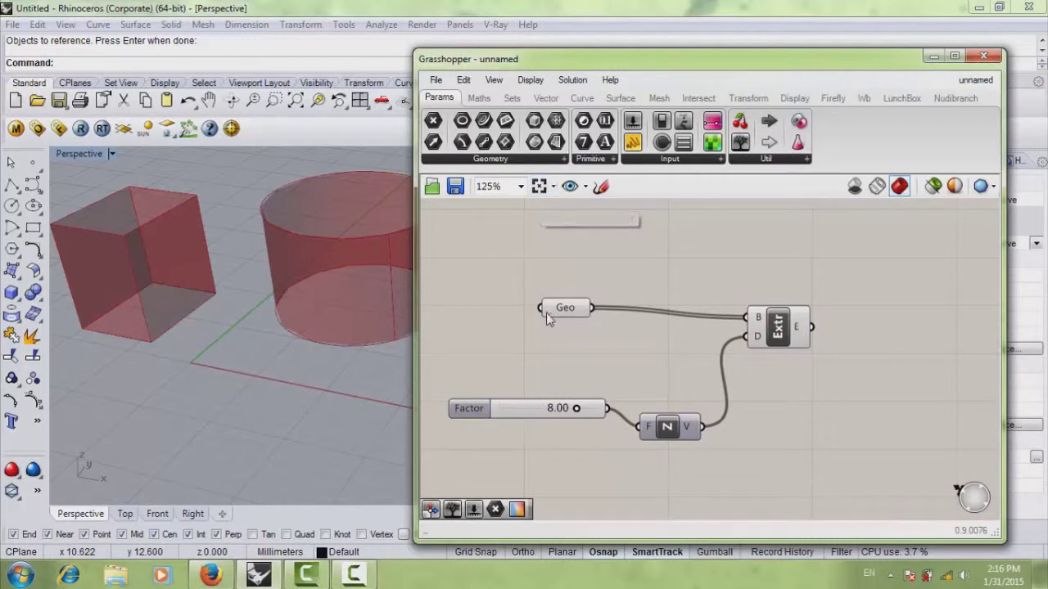
{"action": "mouse_move", "coordinate": [546, 312]}
{"action": "scroll", "coordinate": [549, 316], "scroll_direction": "down", "scroll_amount": 8}
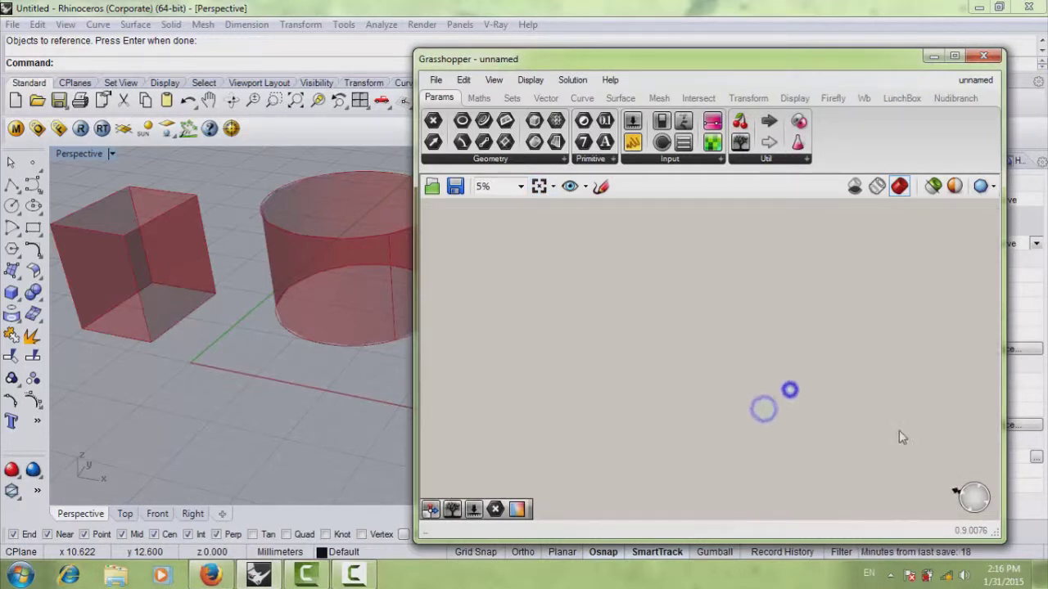
{"action": "left_click", "coordinate": [539, 187]}
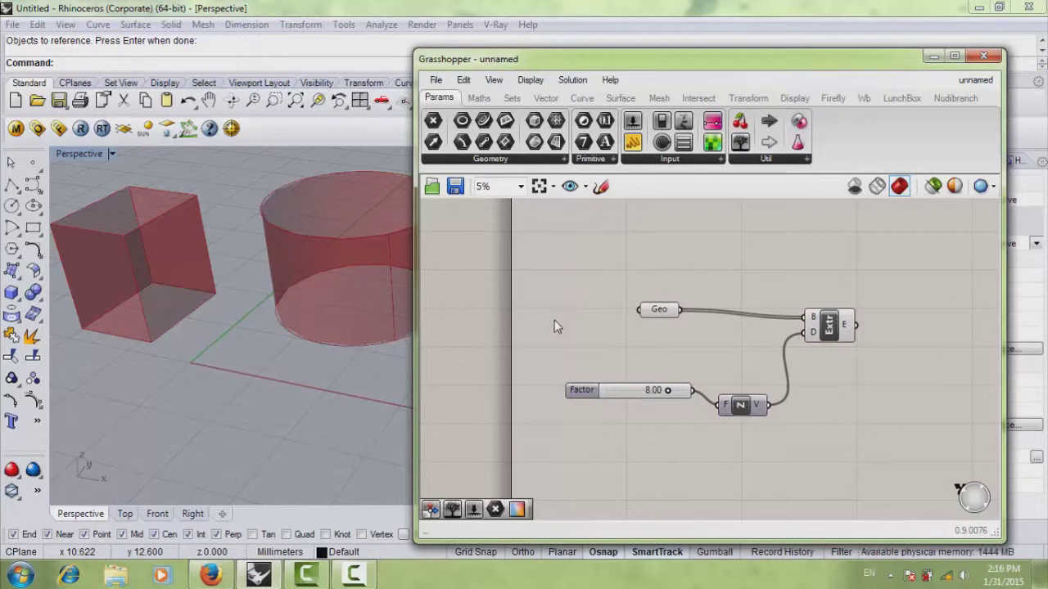
{"action": "right_click_drag", "start_coordinate": [687, 336], "coordinate": [632, 323]}
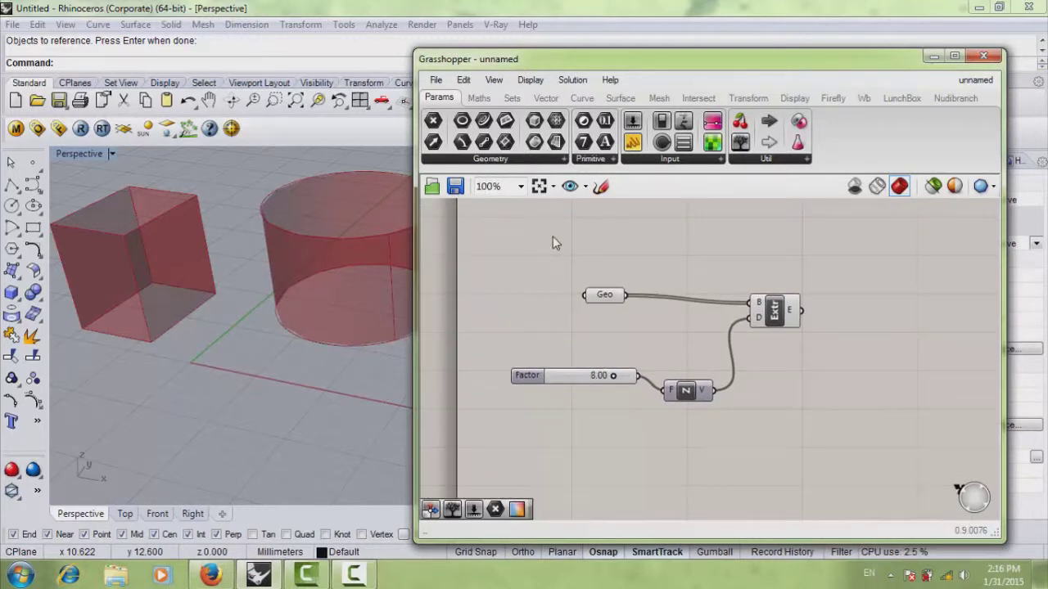
{"action": "left_click_drag", "start_coordinate": [603, 295], "coordinate": [587, 296]}
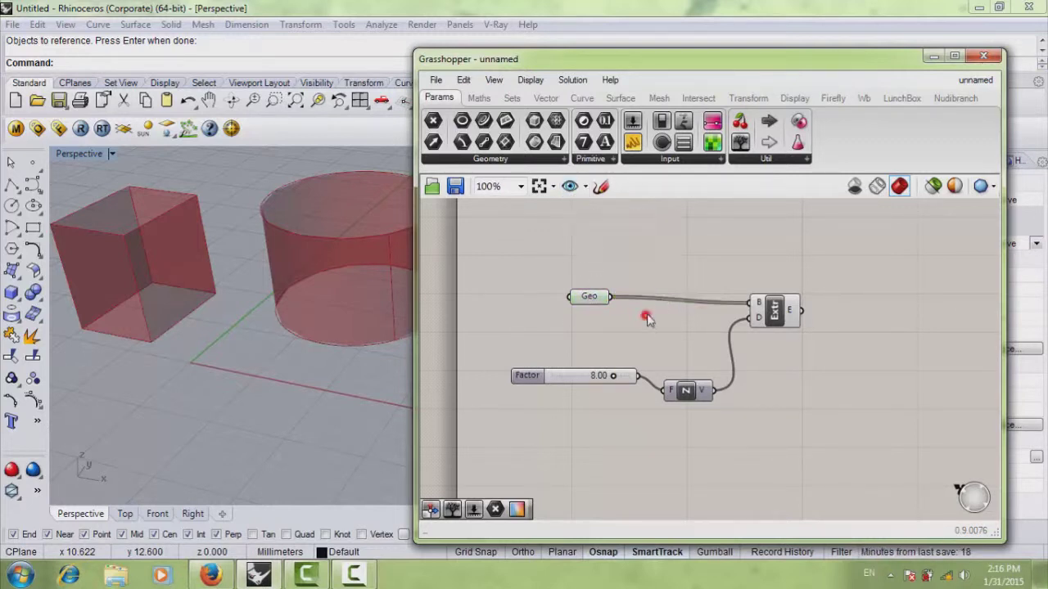
- Duplicate the whole extrusion definition and place the copy below and to the right of the original
{"action": "scroll", "coordinate": [648, 312], "scroll_direction": "down", "scroll_amount": 4}
{"action": "left_click_drag", "start_coordinate": [682, 243], "coordinate": [510, 348]}
{"action": "key", "text": "ctrl+c"}
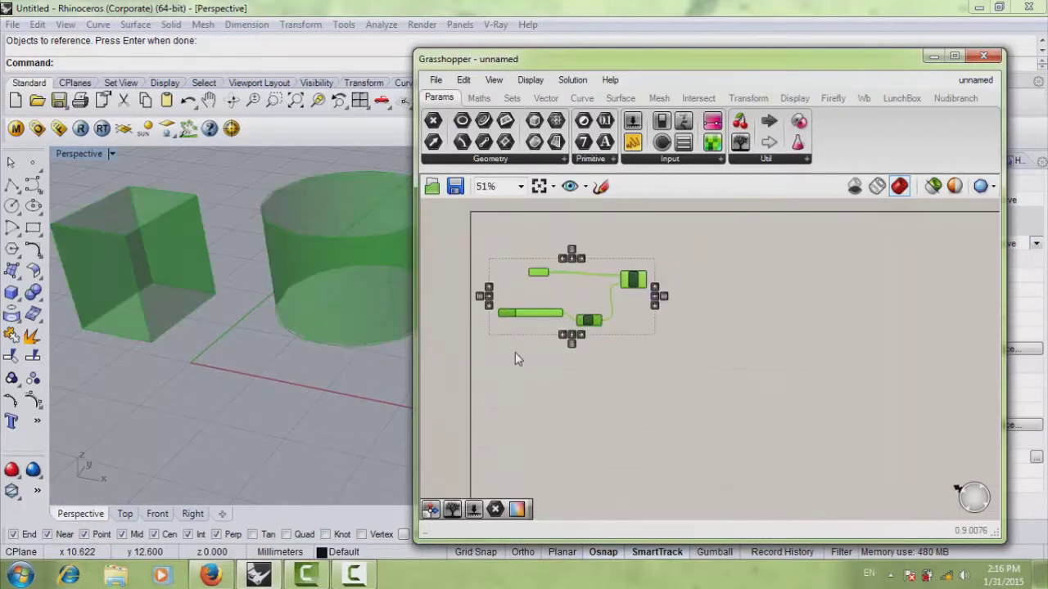
{"action": "key", "text": "ctrl+v"}
{"action": "left_click_drag", "start_coordinate": [627, 287], "coordinate": [779, 356]}
{"action": "left_click", "coordinate": [592, 362]}
- Examine the original definition and its copy by moving between the two groups on the canvas
{"action": "right_click_drag", "start_coordinate": [636, 365], "coordinate": [558, 360]}
{"action": "scroll", "coordinate": [592, 356], "scroll_direction": "up", "scroll_amount": 2}
{"action": "scroll", "coordinate": [664, 370], "scroll_direction": "down", "scroll_amount": 2}
{"action": "scroll", "coordinate": [664, 357], "scroll_direction": "up", "scroll_amount": 2}
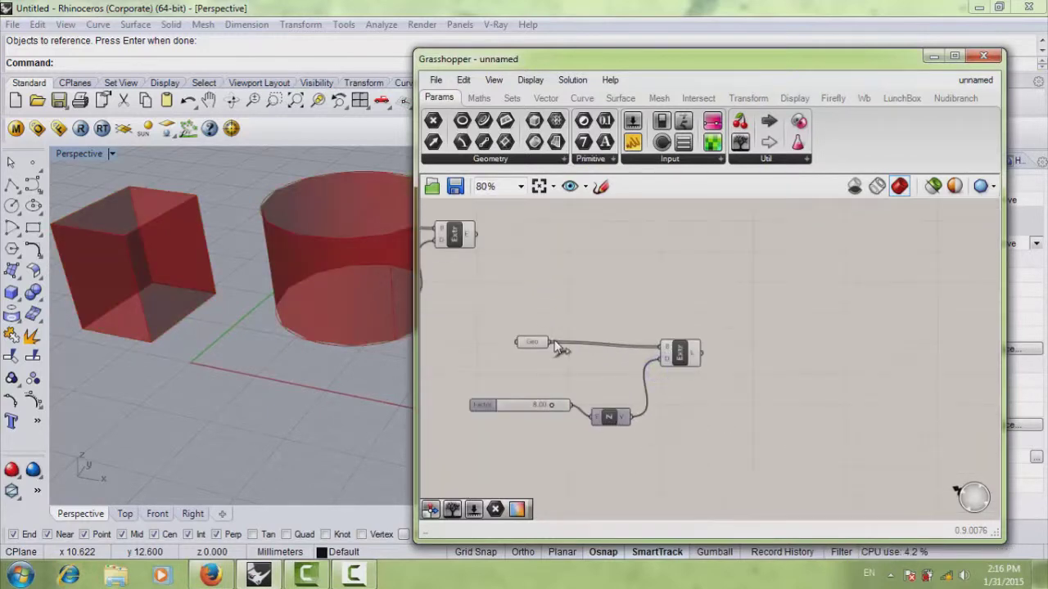
{"action": "scroll", "coordinate": [555, 351], "scroll_direction": "down", "scroll_amount": 2}
{"action": "right_click_drag", "start_coordinate": [455, 311], "coordinate": [614, 371]}
{"action": "scroll", "coordinate": [614, 375], "scroll_direction": "up", "scroll_amount": 5}
{"action": "scroll", "coordinate": [615, 379], "scroll_direction": "down", "scroll_amount": 3}
{"action": "scroll", "coordinate": [642, 390], "scroll_direction": "down", "scroll_amount": 1}
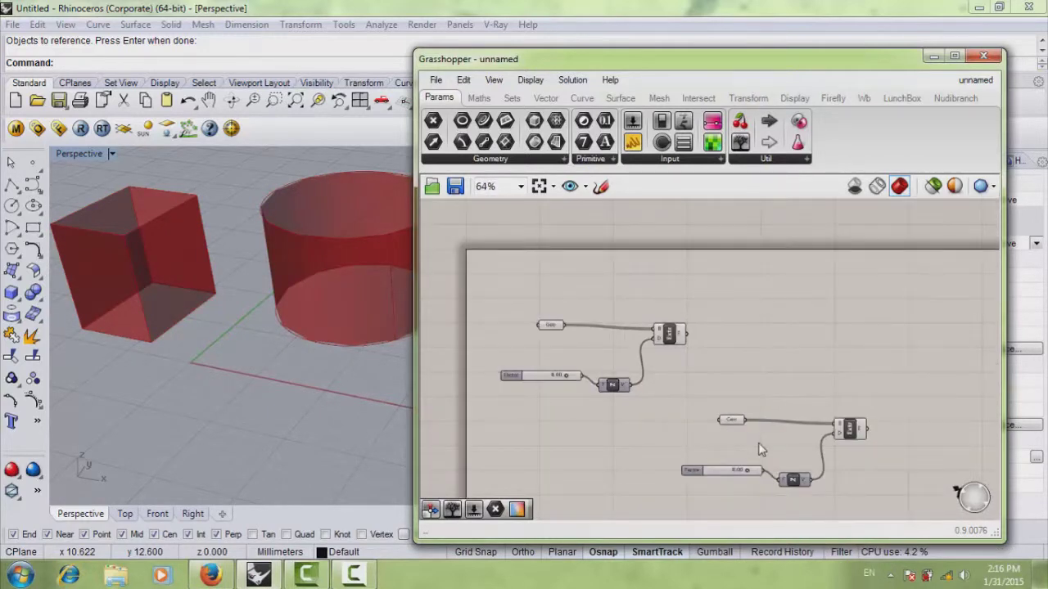
{"action": "scroll", "coordinate": [758, 443], "scroll_direction": "up", "scroll_amount": 5}
{"action": "scroll", "coordinate": [758, 443], "scroll_direction": "down", "scroll_amount": 4}
{"action": "right_click_drag", "start_coordinate": [759, 443], "coordinate": [673, 392]}
{"action": "scroll", "coordinate": [618, 375], "scroll_direction": "up", "scroll_amount": 3}
{"action": "scroll", "coordinate": [619, 375], "scroll_direction": "down", "scroll_amount": 3}
{"action": "right_click_drag", "start_coordinate": [592, 365], "coordinate": [709, 432]}
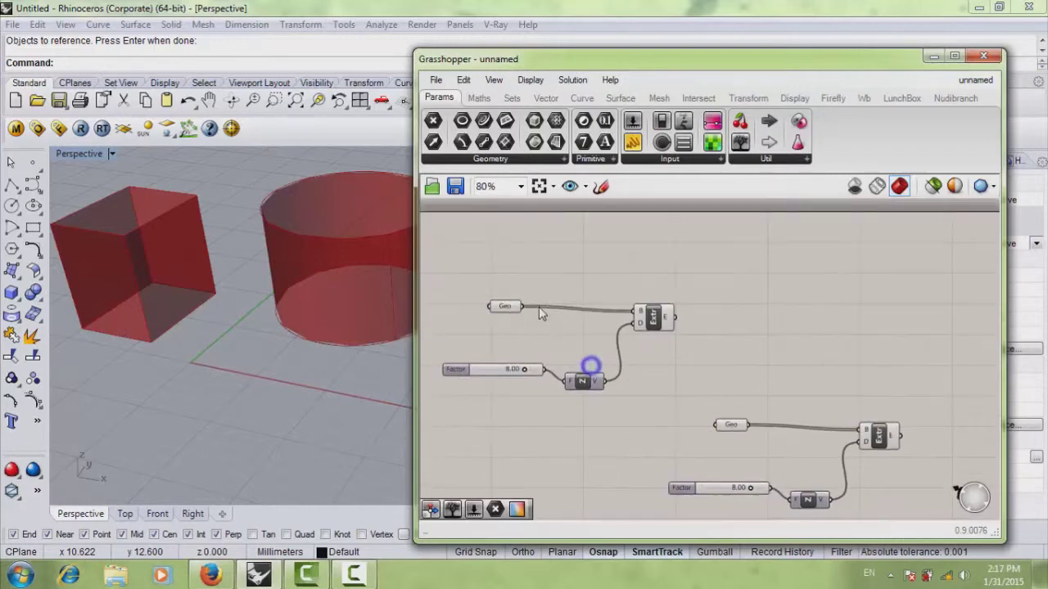
- Move all the components of the copied definition farther to the right of the original
{"action": "right_click_drag", "start_coordinate": [786, 464], "coordinate": [683, 393]}
{"action": "left_click_drag", "start_coordinate": [795, 326], "coordinate": [579, 470]}
{"action": "left_click_drag", "start_coordinate": [778, 371], "coordinate": [952, 390]}
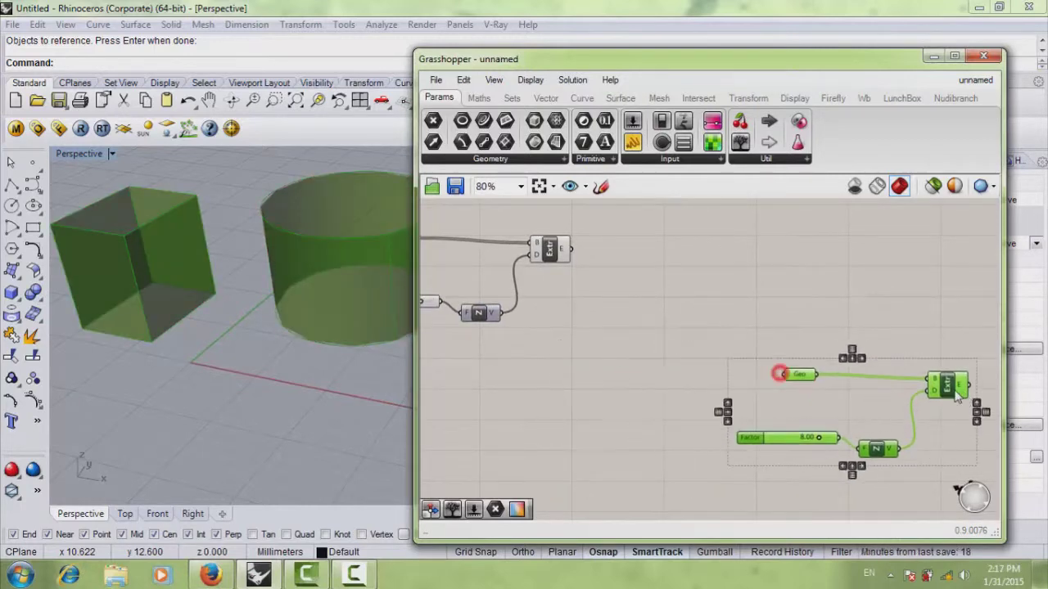
{"action": "scroll", "coordinate": [952, 390], "scroll_direction": "down", "scroll_amount": 2}
{"action": "right_click_drag", "start_coordinate": [952, 390], "coordinate": [742, 369]}
{"action": "left_click_drag", "start_coordinate": [743, 368], "coordinate": [897, 352]}
{"action": "left_click", "coordinate": [669, 363]}
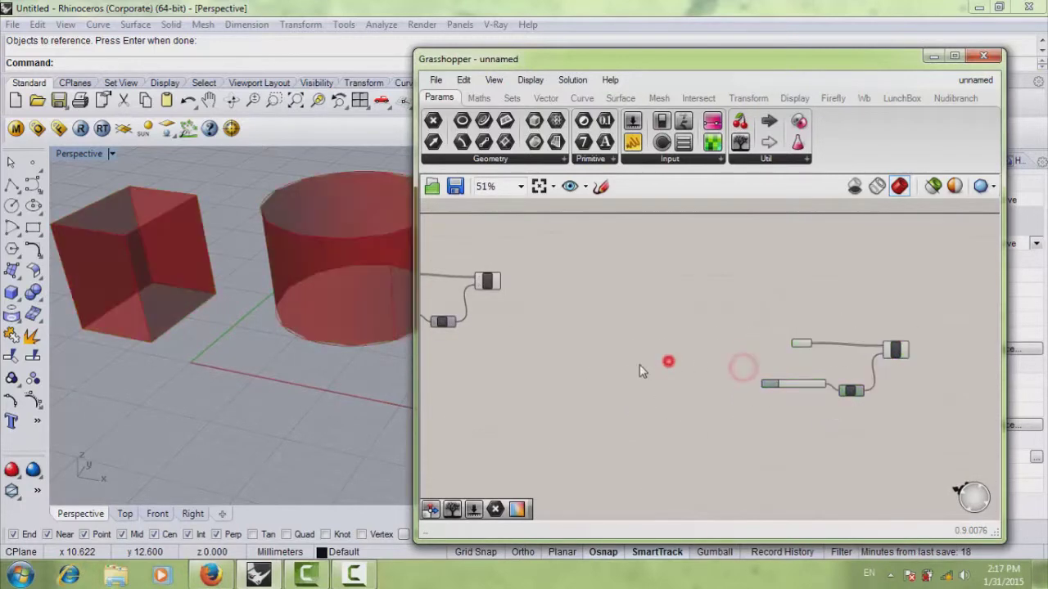
- Save a named view called View 1 framing the original definition at 156% zoom, and check the named views list
{"action": "scroll", "coordinate": [636, 365], "scroll_direction": "down", "scroll_amount": 2}
{"action": "right_click_drag", "start_coordinate": [634, 365], "coordinate": [719, 393]}
{"action": "scroll", "coordinate": [661, 358], "scroll_direction": "up", "scroll_amount": 5}
{"action": "scroll", "coordinate": [685, 355], "scroll_direction": "up", "scroll_amount": 2}
{"action": "right_click_drag", "start_coordinate": [684, 355], "coordinate": [688, 325]}
{"action": "scroll", "coordinate": [687, 336], "scroll_direction": "down", "scroll_amount": 2}
{"action": "mouse_move", "coordinate": [687, 336]}
{"action": "right_mouse_down"}
{"action": "mouse_move", "coordinate": [694, 359]}
{"action": "mouse_move", "coordinate": [691, 326]}
{"action": "right_mouse_up"}
{"action": "scroll", "coordinate": [693, 351], "scroll_direction": "up", "scroll_amount": 2}
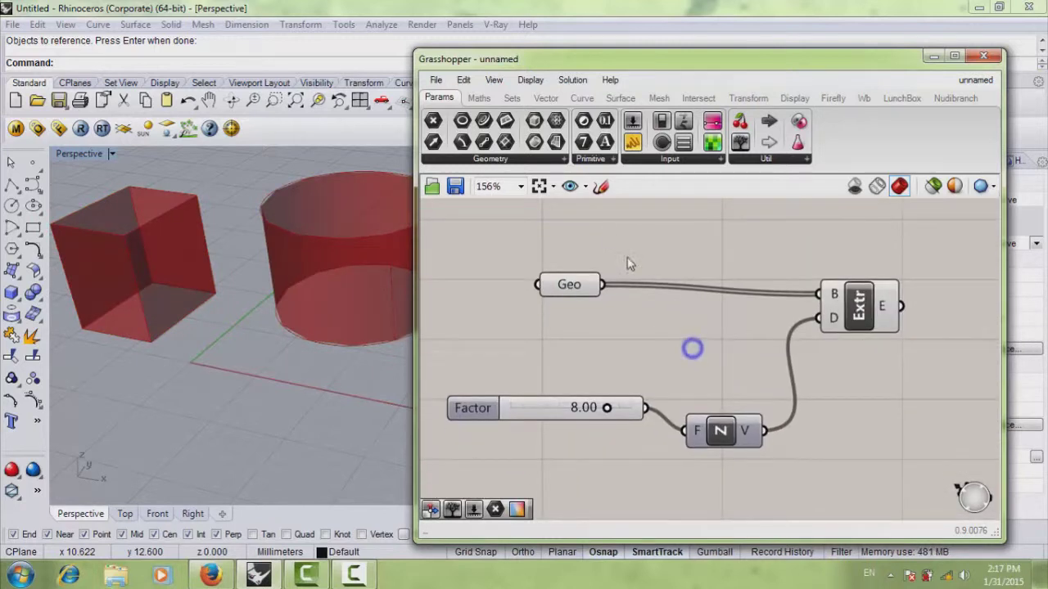
{"action": "left_click", "coordinate": [567, 187]}
{"action": "left_click_drag", "start_coordinate": [534, 148], "coordinate": [532, 259]}
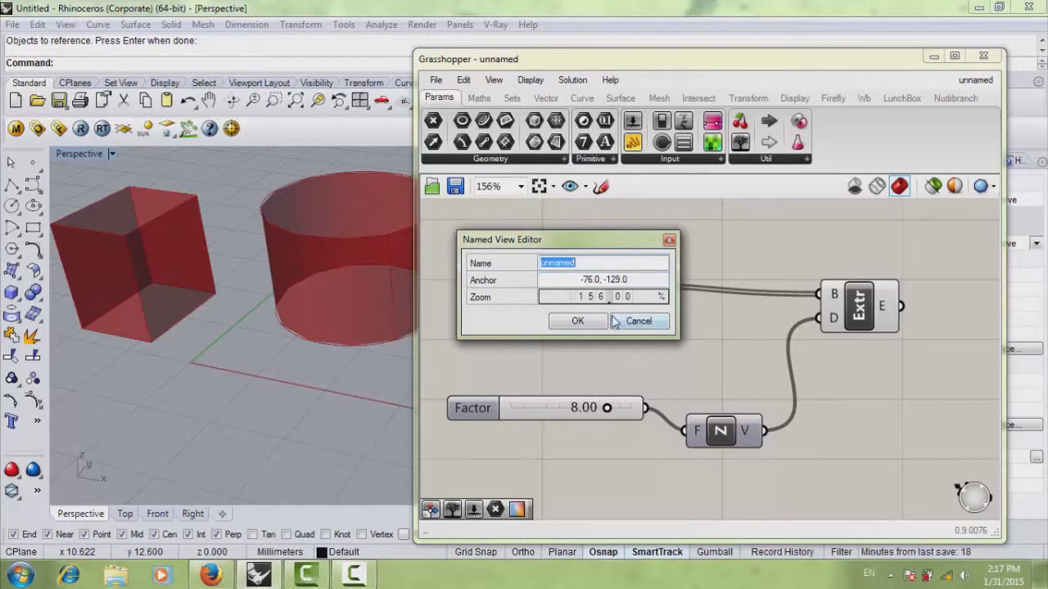
{"action": "type", "text": "b"}
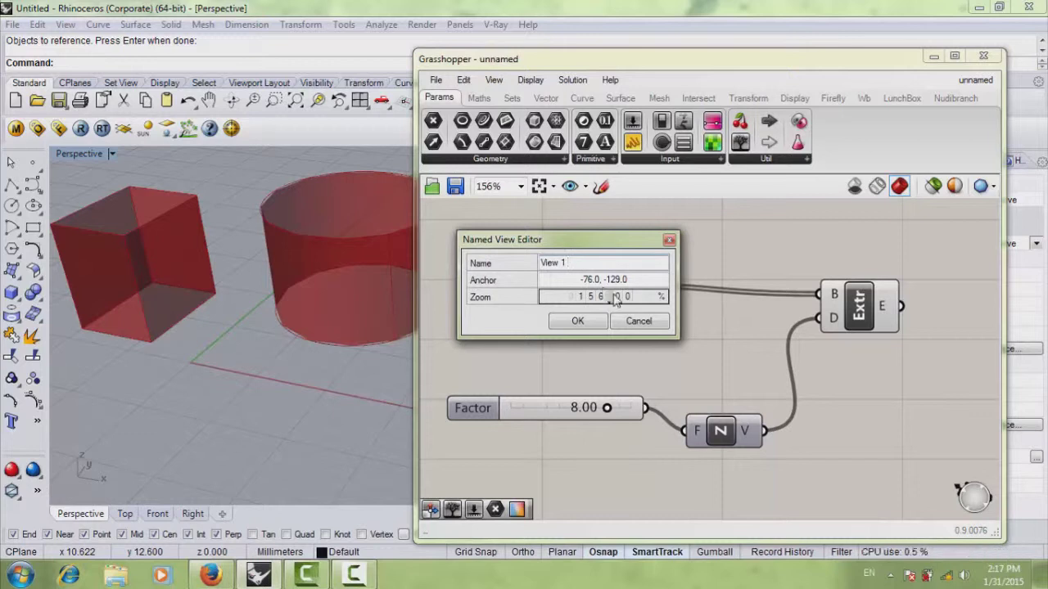
{"action": "left_click", "coordinate": [581, 320]}
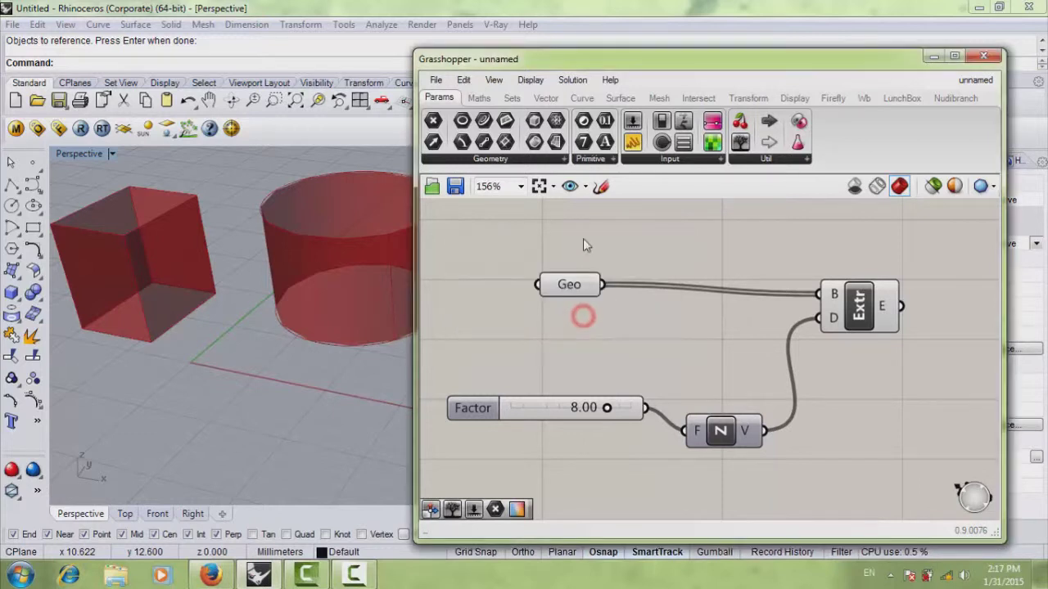
{"action": "left_click", "coordinate": [585, 188]}
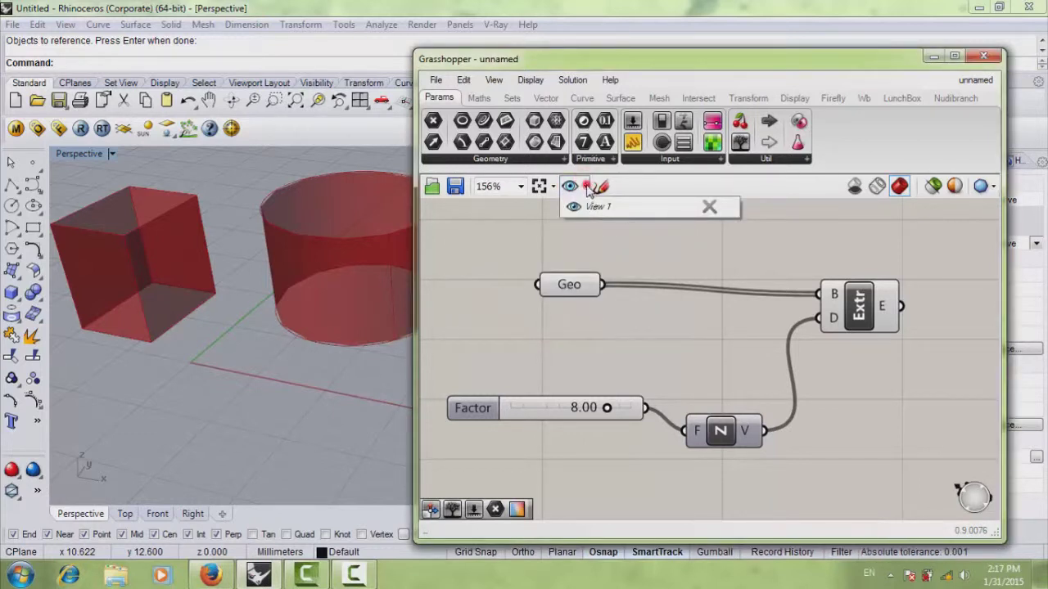
{"action": "left_click", "coordinate": [534, 216]}
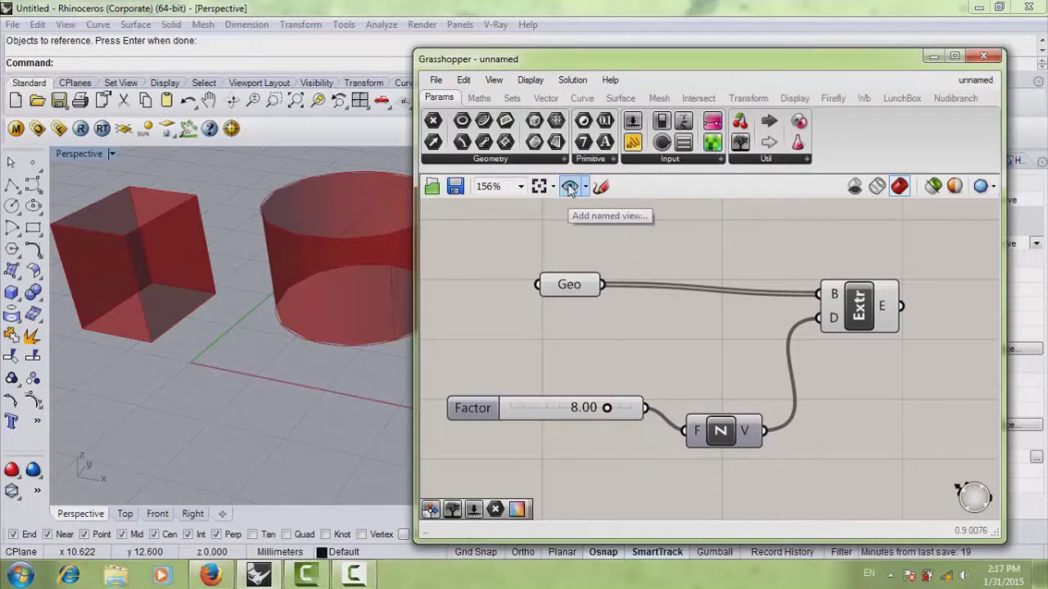
- Save a second named view called View 2 that frames the copied definition at 125% zoom
{"action": "scroll", "coordinate": [577, 386], "scroll_direction": "down", "scroll_amount": 6}
{"action": "right_click_drag", "start_coordinate": [613, 385], "coordinate": [426, 337]}
{"action": "right_click_drag", "start_coordinate": [636, 368], "coordinate": [557, 360]}
{"action": "scroll", "coordinate": [688, 360], "scroll_direction": "up", "scroll_amount": 4}
{"action": "right_click_drag", "start_coordinate": [684, 373], "coordinate": [668, 323]}
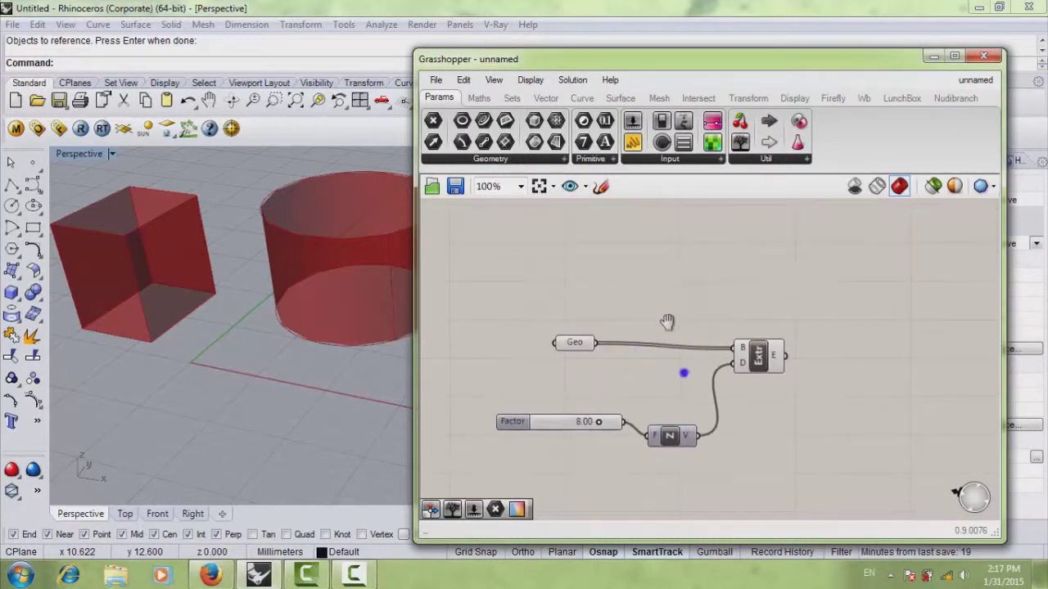
{"action": "scroll", "coordinate": [637, 330], "scroll_direction": "up", "scroll_amount": 1}
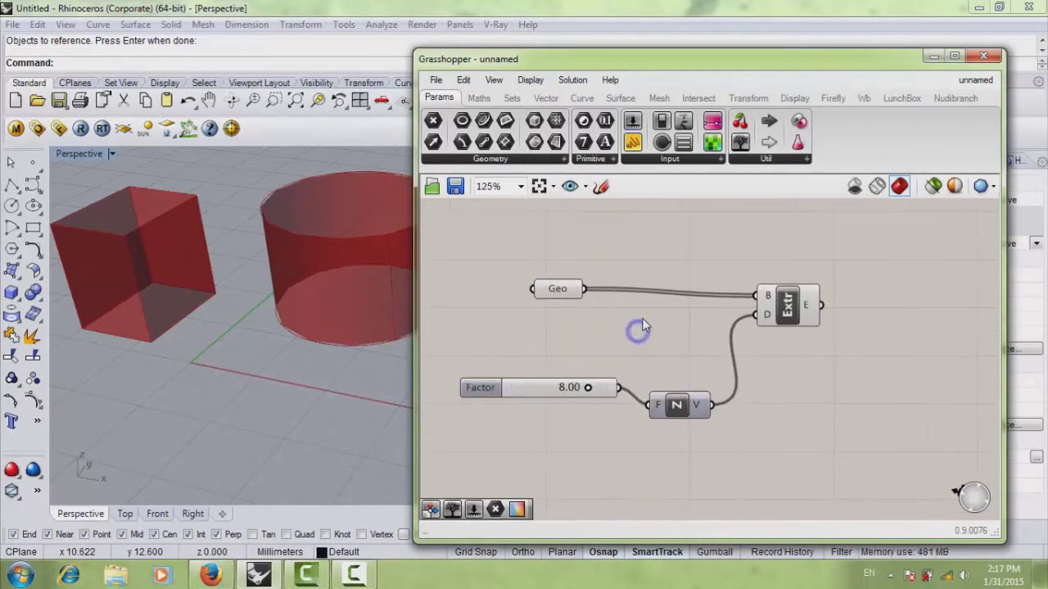
{"action": "left_click", "coordinate": [570, 187]}
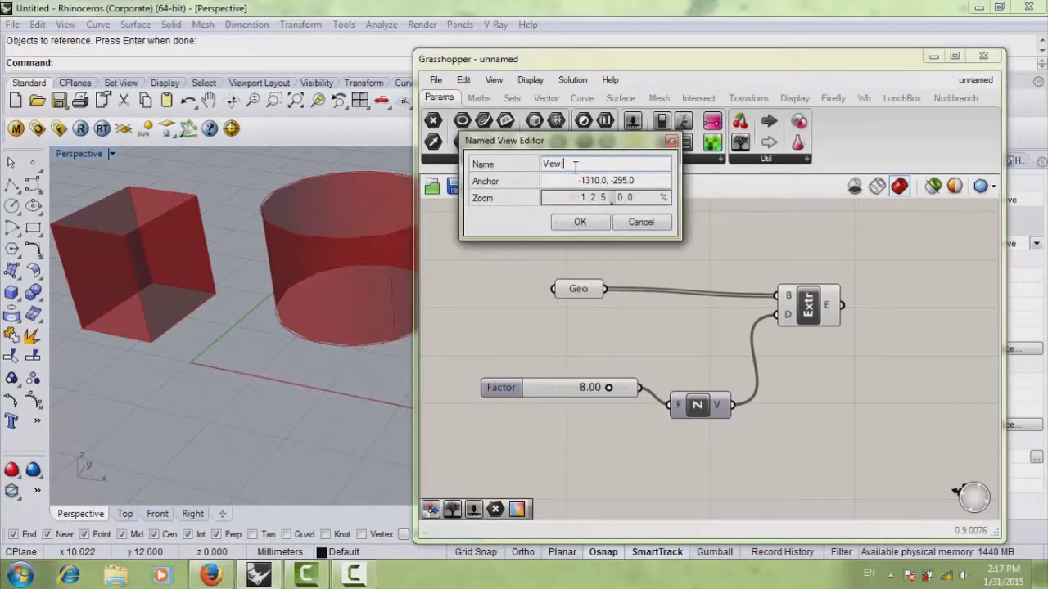
{"action": "type", "text": "View 1"}
{"action": "key", "text": "BackSpace"}
{"action": "type", "text": "2"}
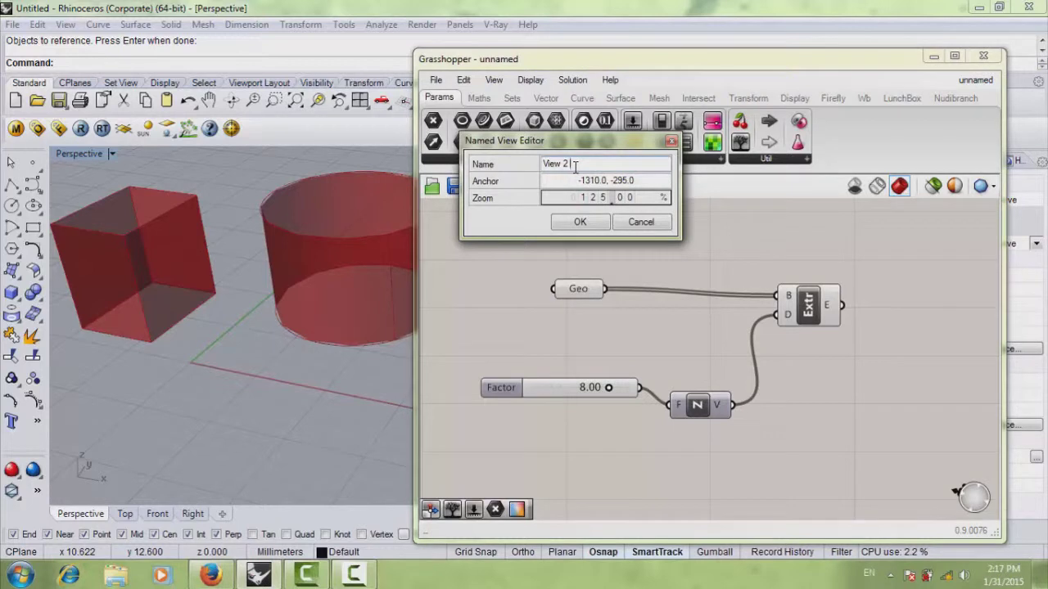
{"action": "left_click", "coordinate": [579, 222]}
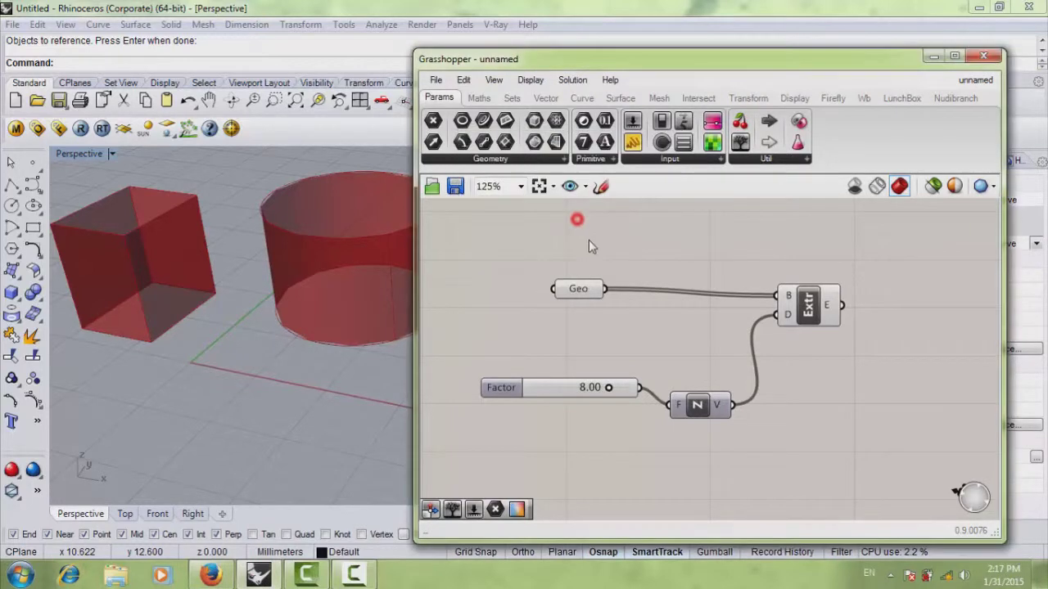
- Switch the canvas back and forth between the saved views View 1 and View 2
{"action": "left_click", "coordinate": [585, 188]}
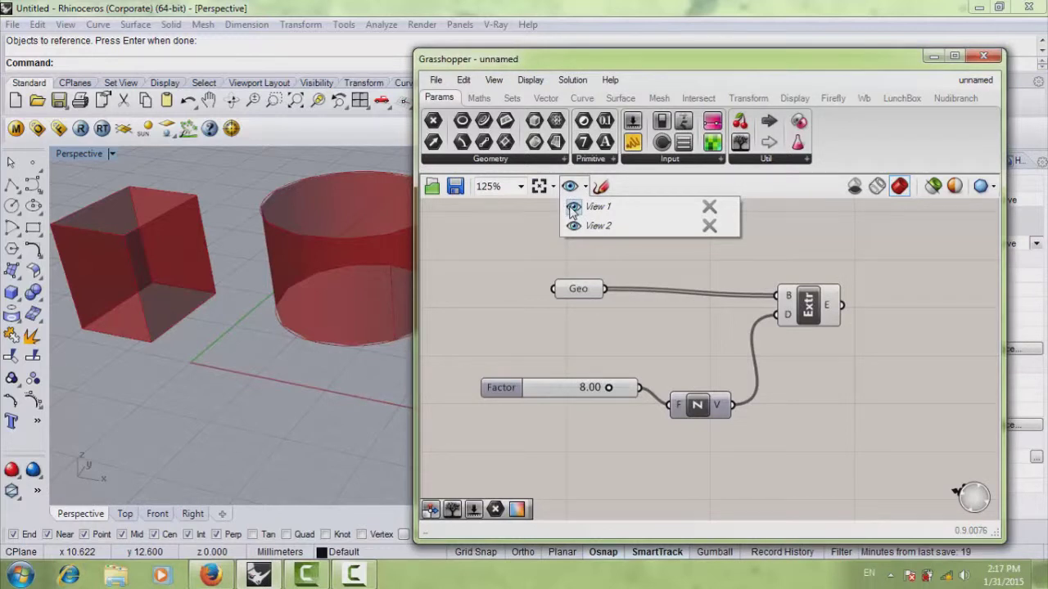
{"action": "left_click", "coordinate": [573, 208]}
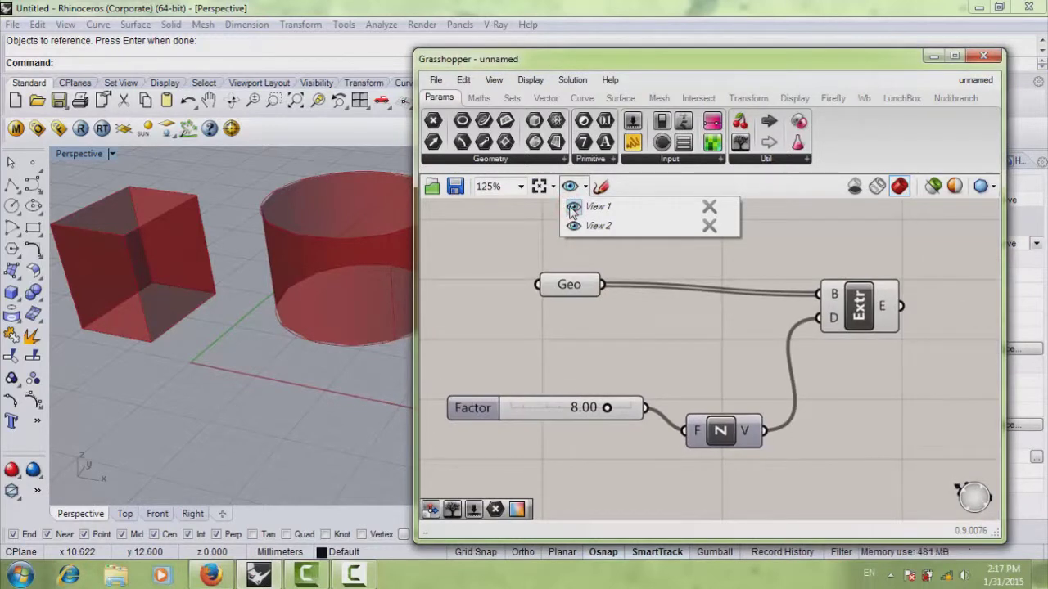
{"action": "left_click", "coordinate": [573, 227]}
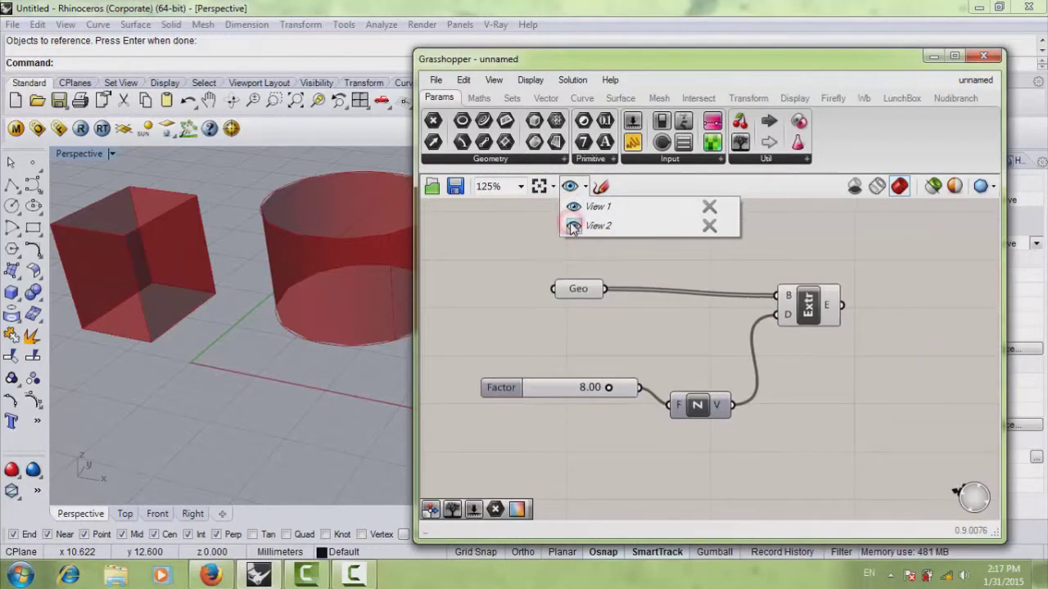
{"action": "left_click", "coordinate": [572, 208]}
{"action": "left_click", "coordinate": [573, 227]}
{"action": "left_click", "coordinate": [572, 208]}
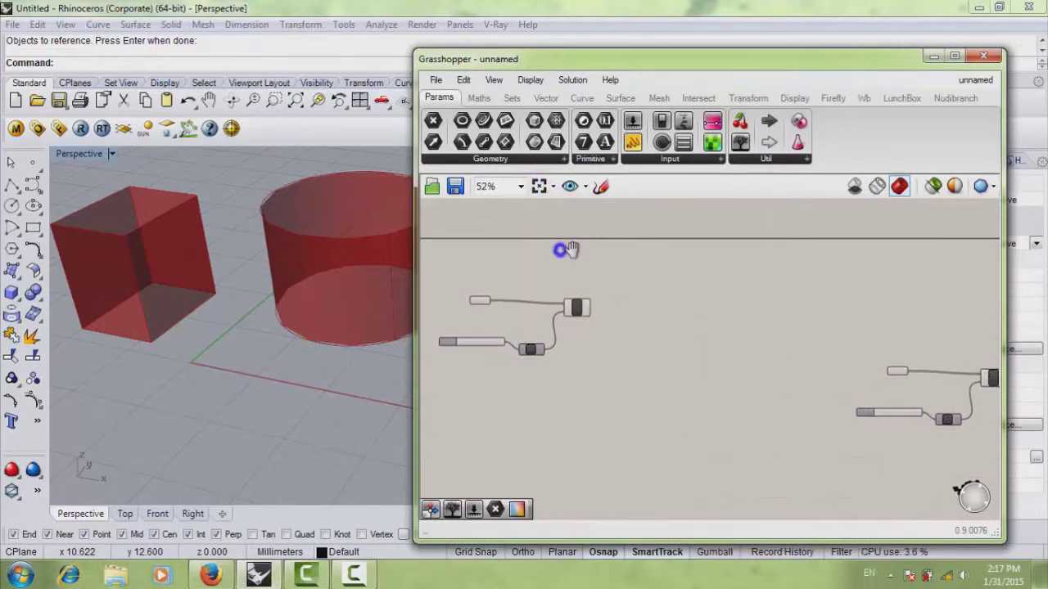
- Move the Unit Z component and the Factor slider of the original definition upward, closer to the Geo parameter
{"action": "scroll", "coordinate": [568, 252], "scroll_direction": "up", "scroll_amount": 5}
{"action": "right_click_drag", "start_coordinate": [625, 337], "coordinate": [641, 292]}
{"action": "scroll", "coordinate": [653, 308], "scroll_direction": "down", "scroll_amount": 2}
{"action": "scroll", "coordinate": [653, 308], "scroll_direction": "up", "scroll_amount": 2}
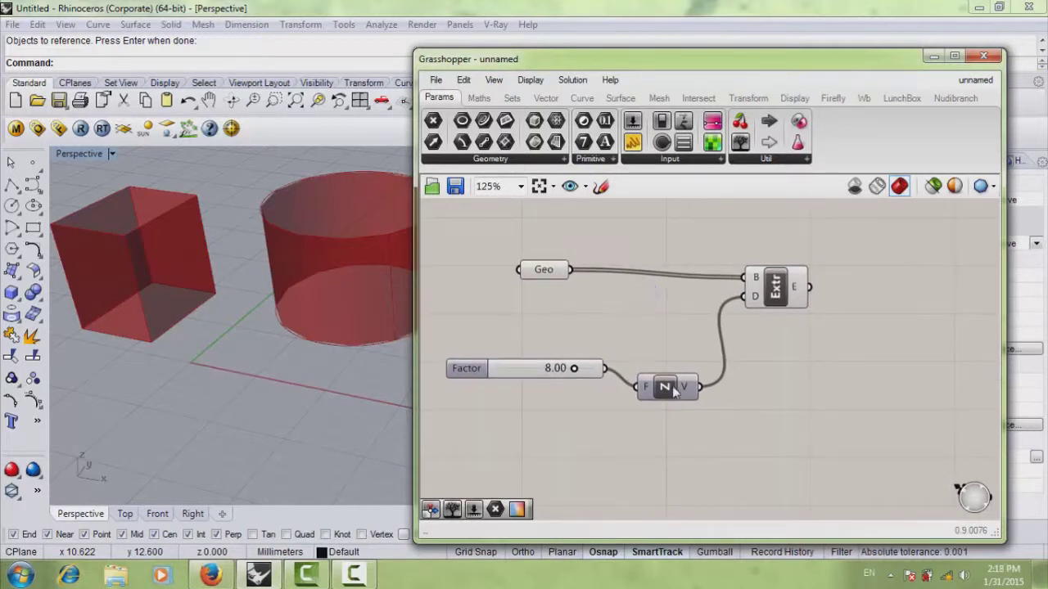
{"action": "mouse_move", "coordinate": [672, 386]}
{"action": "left_mouse_down"}
{"action": "mouse_move", "coordinate": [673, 348]}
{"action": "mouse_move", "coordinate": [677, 369]}
{"action": "left_mouse_up"}
{"action": "left_click_drag", "start_coordinate": [564, 369], "coordinate": [559, 336]}
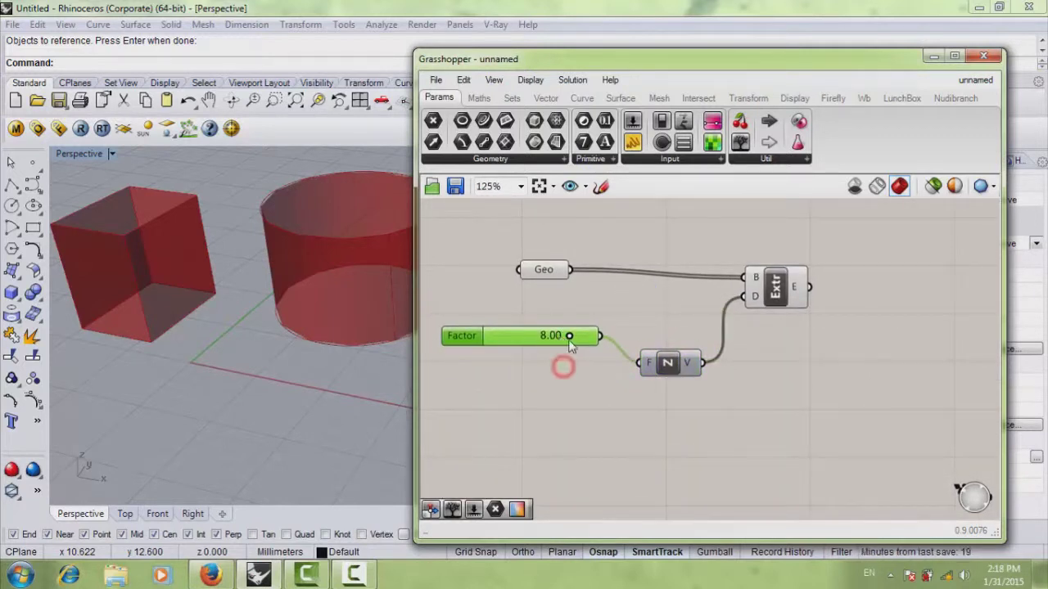
{"action": "left_click_drag", "start_coordinate": [662, 373], "coordinate": [668, 368]}
{"action": "scroll", "coordinate": [648, 329], "scroll_direction": "down", "scroll_amount": 1}
{"action": "right_click_drag", "start_coordinate": [648, 330], "coordinate": [671, 355]}
{"action": "scroll", "coordinate": [669, 355], "scroll_direction": "up", "scroll_amount": 1}
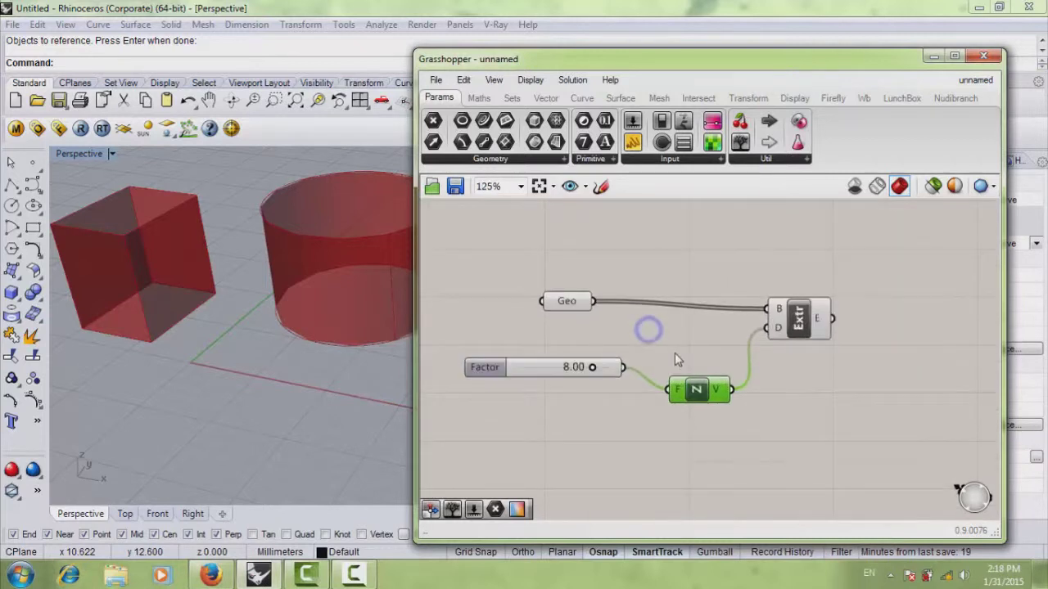
- Move all components of the copied definition closer to the original, keeping them below and to its right
{"action": "scroll", "coordinate": [675, 353], "scroll_direction": "down", "scroll_amount": 4}
{"action": "left_click_drag", "start_coordinate": [896, 331], "coordinate": [801, 434]}
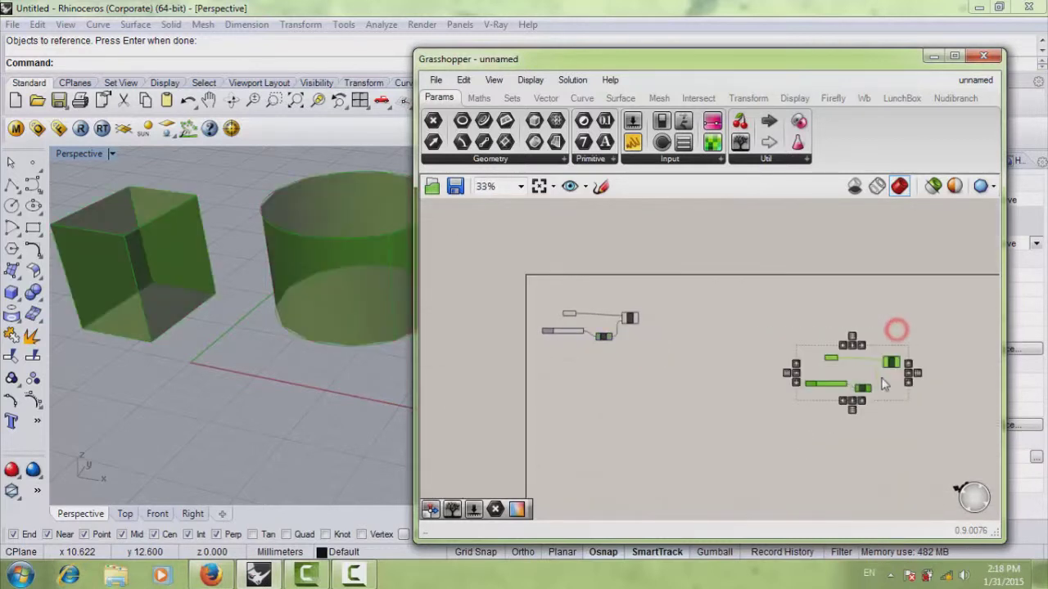
{"action": "left_click_drag", "start_coordinate": [889, 367], "coordinate": [755, 392]}
{"action": "left_click", "coordinate": [721, 345]}
{"action": "scroll", "coordinate": [714, 365], "scroll_direction": "up", "scroll_amount": 5}
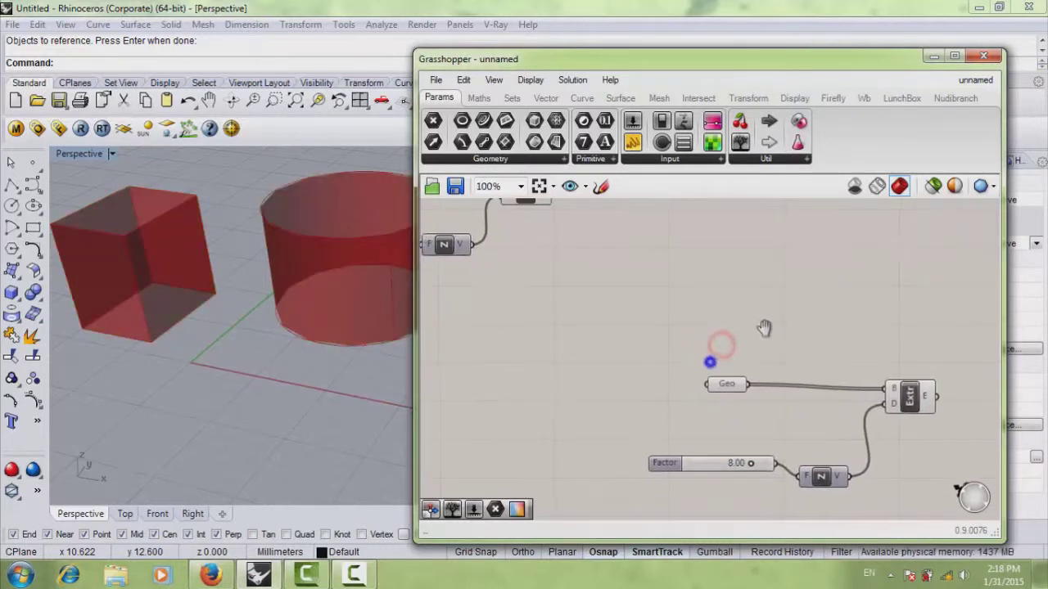
- Group the Geo, Factor slider, Unit Z and Extrude components of the original definition
{"action": "scroll", "coordinate": [762, 329], "scroll_direction": "down", "scroll_amount": 1}
{"action": "right_click_drag", "start_coordinate": [633, 304], "coordinate": [725, 363]}
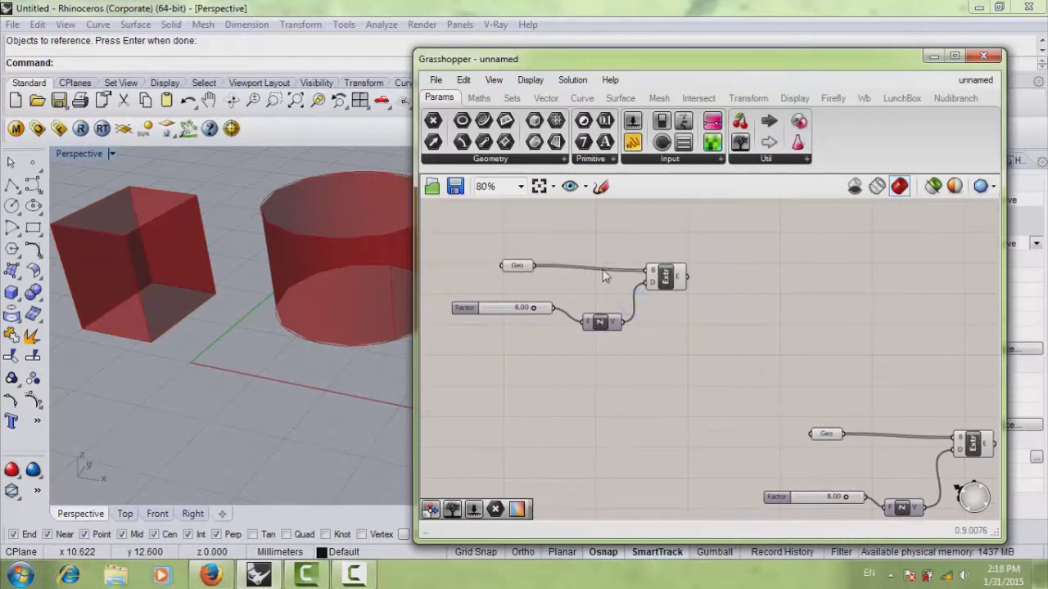
{"action": "right_click_drag", "start_coordinate": [540, 302], "coordinate": [592, 334]}
{"action": "scroll", "coordinate": [593, 332], "scroll_direction": "up", "scroll_amount": 1}
{"action": "right_click_drag", "start_coordinate": [603, 315], "coordinate": [612, 308]}
{"action": "left_click_drag", "start_coordinate": [801, 242], "coordinate": [477, 395]}
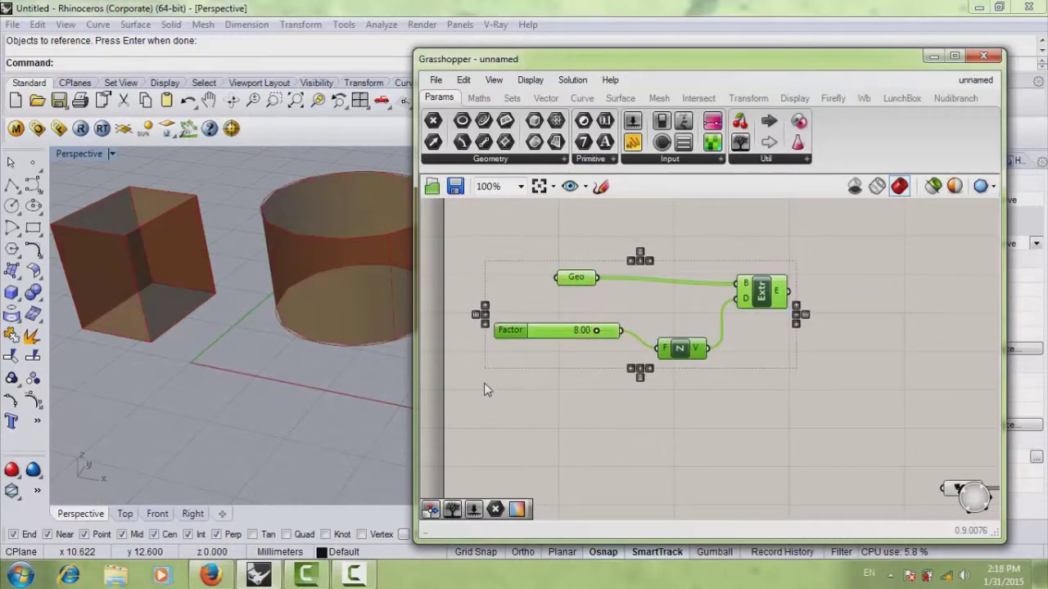
{"action": "middle_click", "coordinate": [540, 305]}
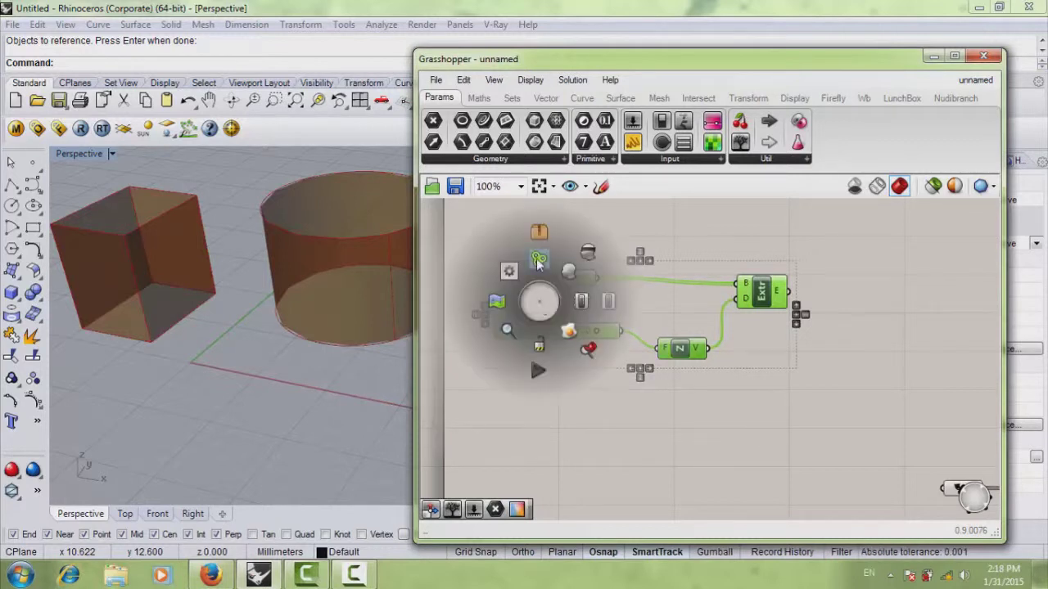
{"action": "left_click", "coordinate": [540, 260]}
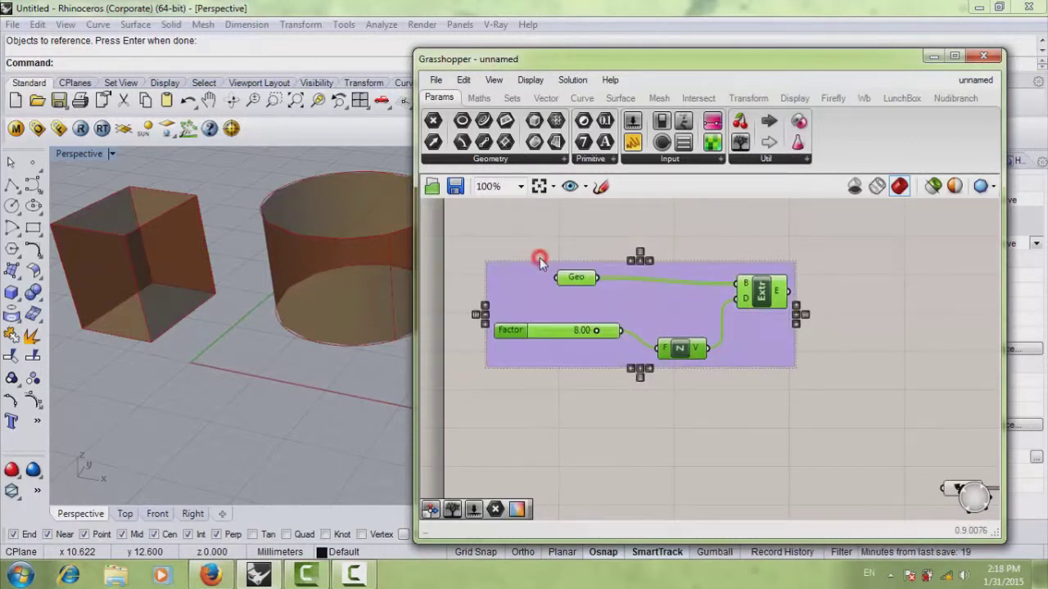
{"action": "left_click", "coordinate": [538, 244]}
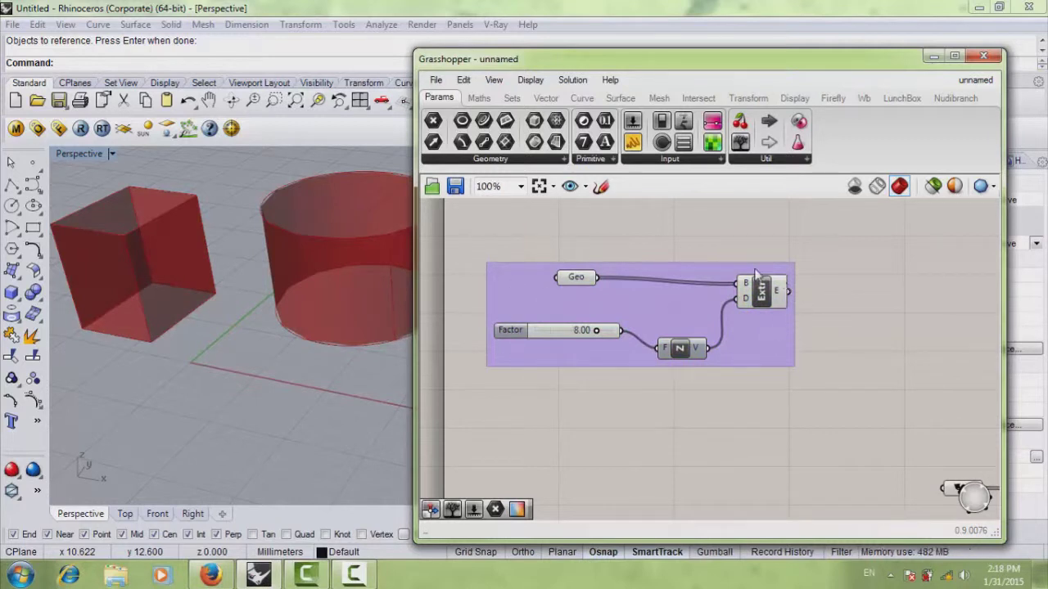
- Set the outline style of the original definition's group to Blob outline
{"action": "left_click", "coordinate": [521, 301]}
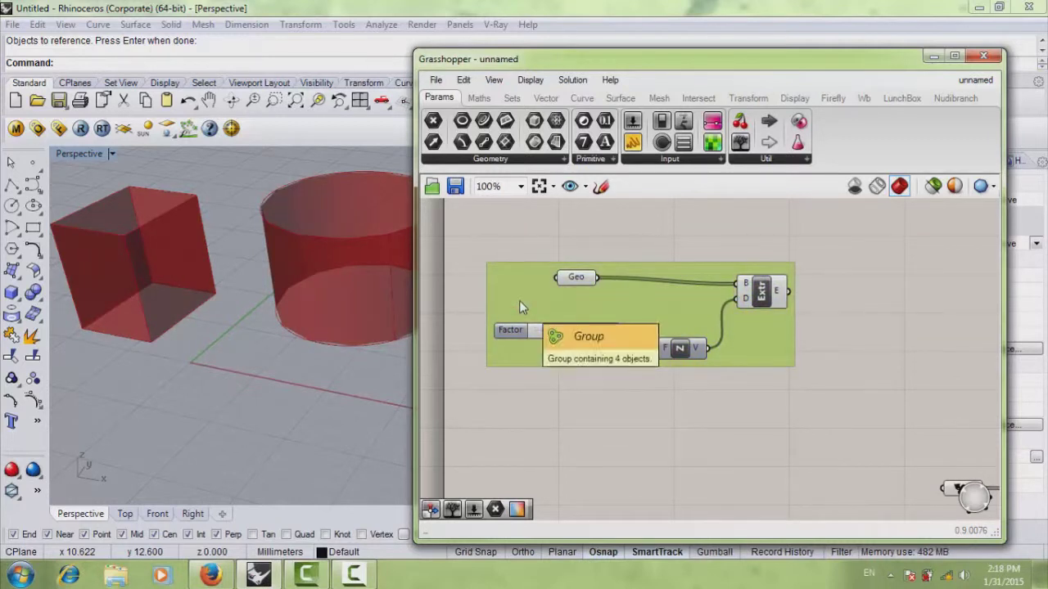
{"action": "right_click", "coordinate": [519, 303]}
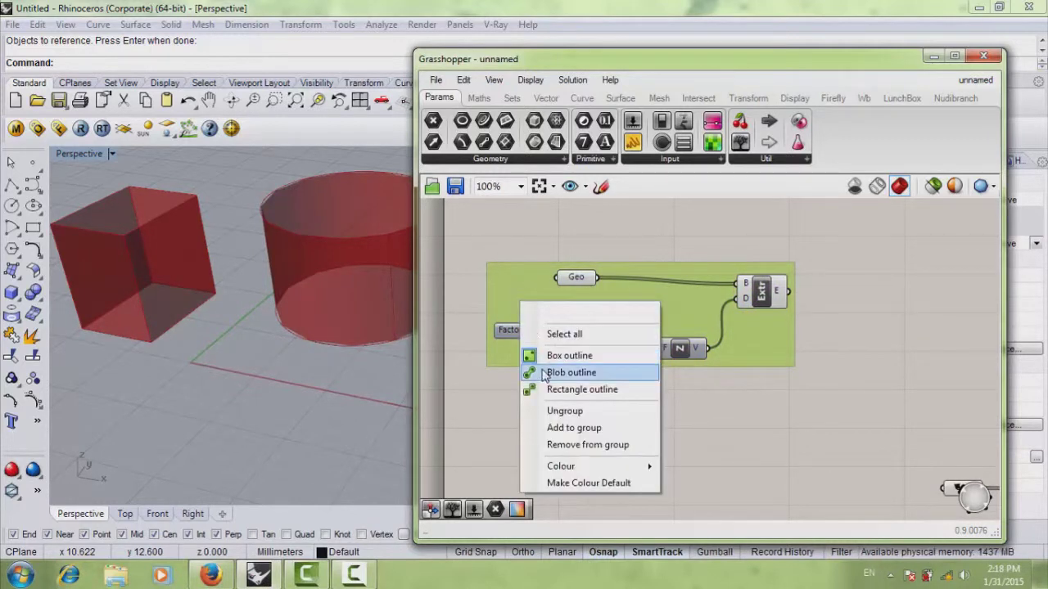
{"action": "left_click", "coordinate": [571, 373]}
- Move the Unit Z, Extrude and Geo components closer together inside the blob-outlined group
{"action": "left_click_drag", "start_coordinate": [677, 364], "coordinate": [675, 322]}
{"action": "left_click_drag", "start_coordinate": [760, 292], "coordinate": [713, 267]}
{"action": "left_click_drag", "start_coordinate": [563, 277], "coordinate": [617, 300]}
{"action": "left_click", "coordinate": [604, 235]}
{"action": "scroll", "coordinate": [603, 236], "scroll_direction": "down", "scroll_amount": 2}
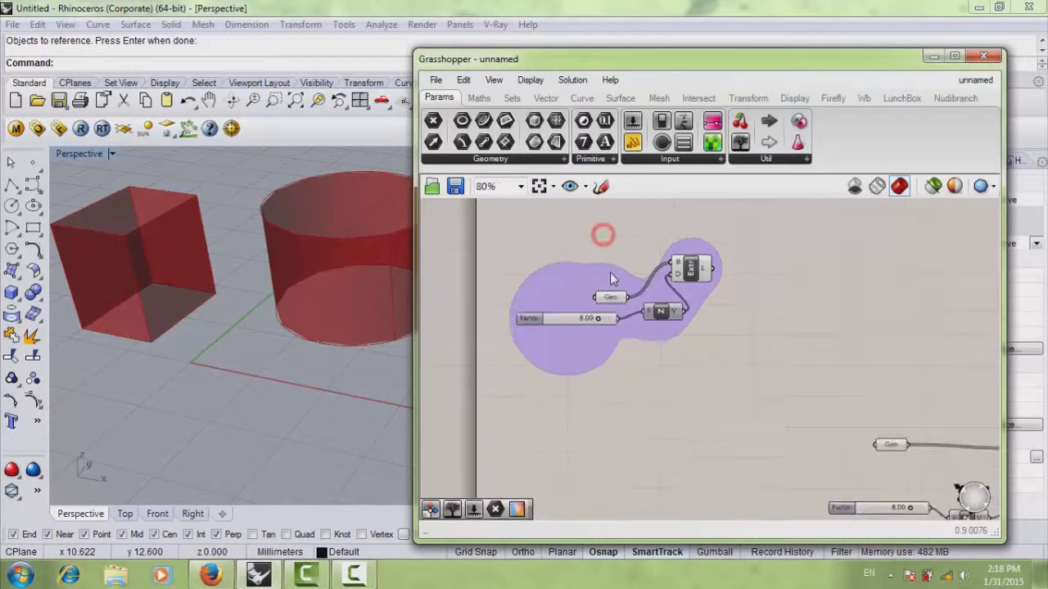
{"action": "scroll", "coordinate": [635, 288], "scroll_direction": "up", "scroll_amount": 4}
{"action": "mouse_move", "coordinate": [635, 292]}
{"action": "right_mouse_down"}
{"action": "mouse_move", "coordinate": [653, 309]}
{"action": "mouse_move", "coordinate": [636, 305]}
{"action": "right_mouse_up"}
- Try Rectangle outline on the group, then set its outline style to Box outline
{"action": "right_click", "coordinate": [584, 287]}
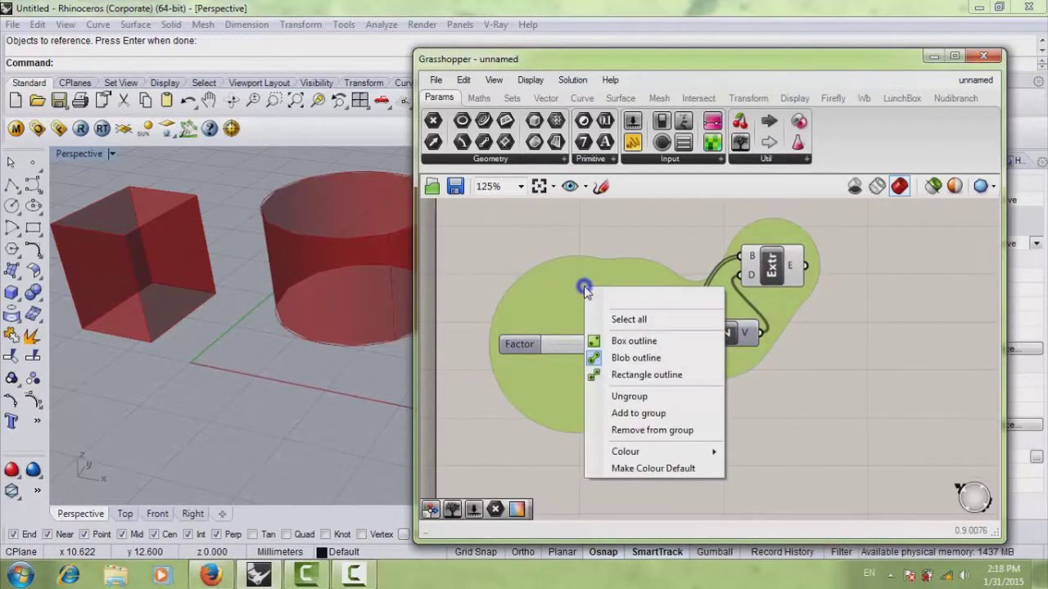
{"action": "left_click", "coordinate": [626, 374]}
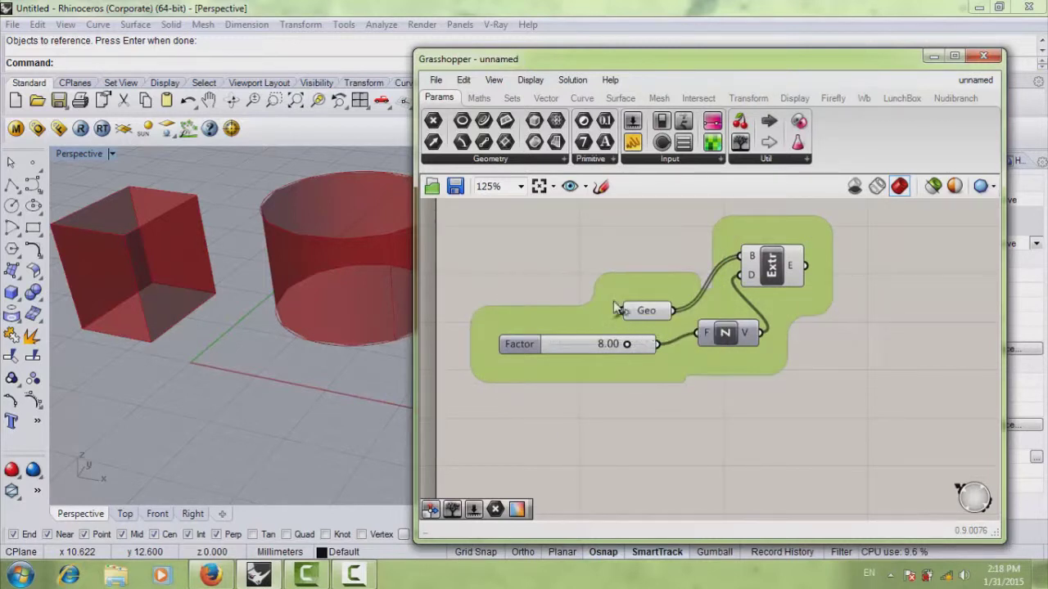
{"action": "right_click", "coordinate": [606, 310]}
{"action": "left_click", "coordinate": [655, 367]}
- Spread the grouped components apart by moving Geo up and left, Unit Z down and Extrude slightly down
{"action": "left_click_drag", "start_coordinate": [644, 310], "coordinate": [594, 278]}
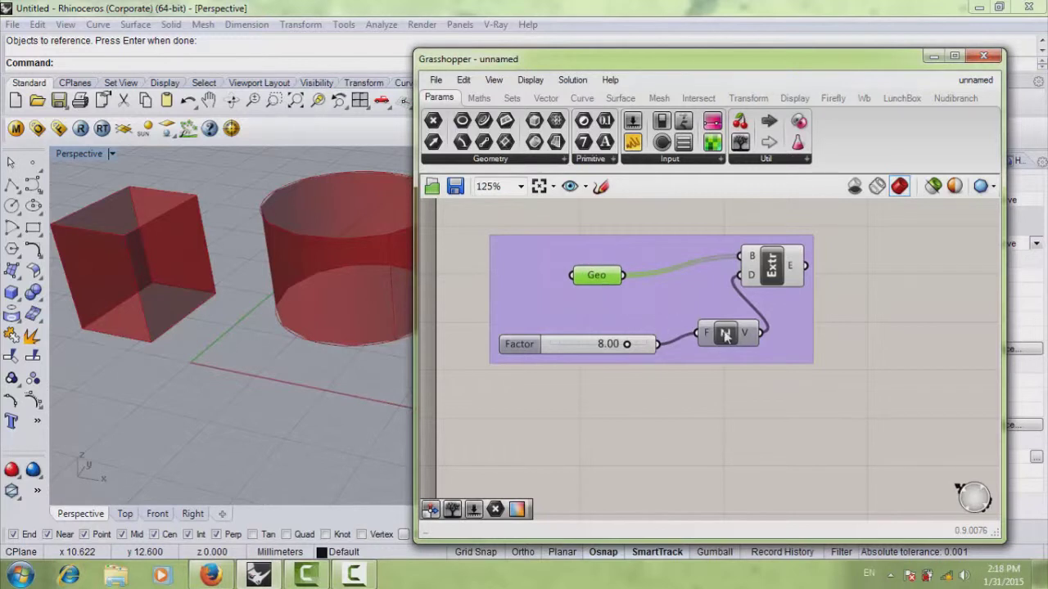
{"action": "left_click_drag", "start_coordinate": [726, 331], "coordinate": [739, 360]}
{"action": "mouse_move", "coordinate": [763, 263]}
{"action": "left_mouse_down"}
{"action": "mouse_move", "coordinate": [780, 273]}
{"action": "mouse_move", "coordinate": [750, 277]}
{"action": "left_mouse_up"}
{"action": "left_click", "coordinate": [585, 345]}
{"action": "left_click", "coordinate": [609, 407]}
{"action": "scroll", "coordinate": [620, 388], "scroll_direction": "down", "scroll_amount": 1}
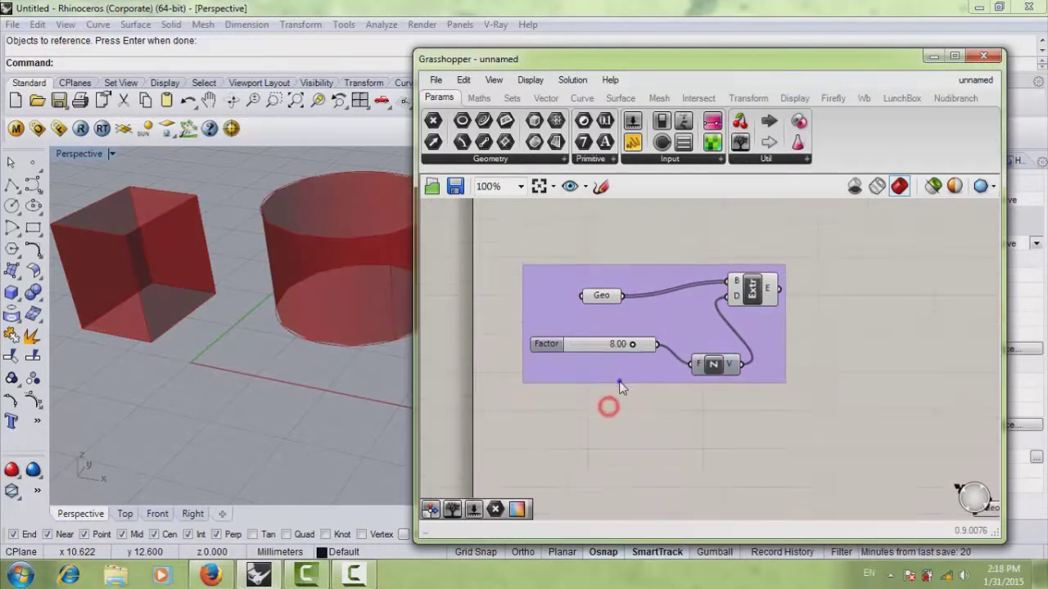
- Add a Scribble text object to the canvas just above the original definition's group
{"action": "scroll", "coordinate": [622, 388], "scroll_direction": "up", "scroll_amount": 2}
{"action": "scroll", "coordinate": [663, 410], "scroll_direction": "down", "scroll_amount": 1}
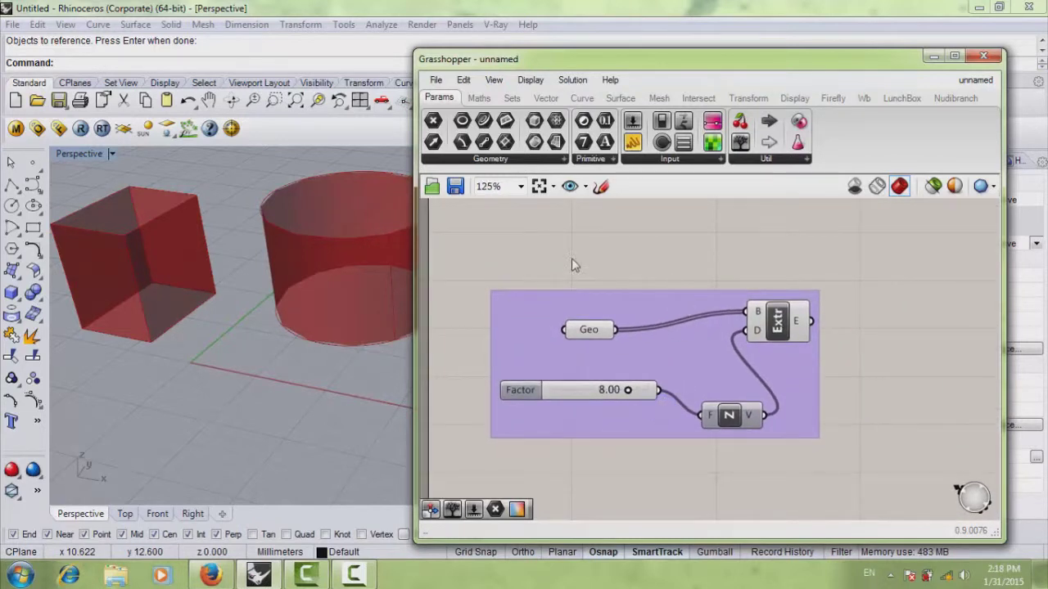
{"action": "double_click", "coordinate": [617, 266]}
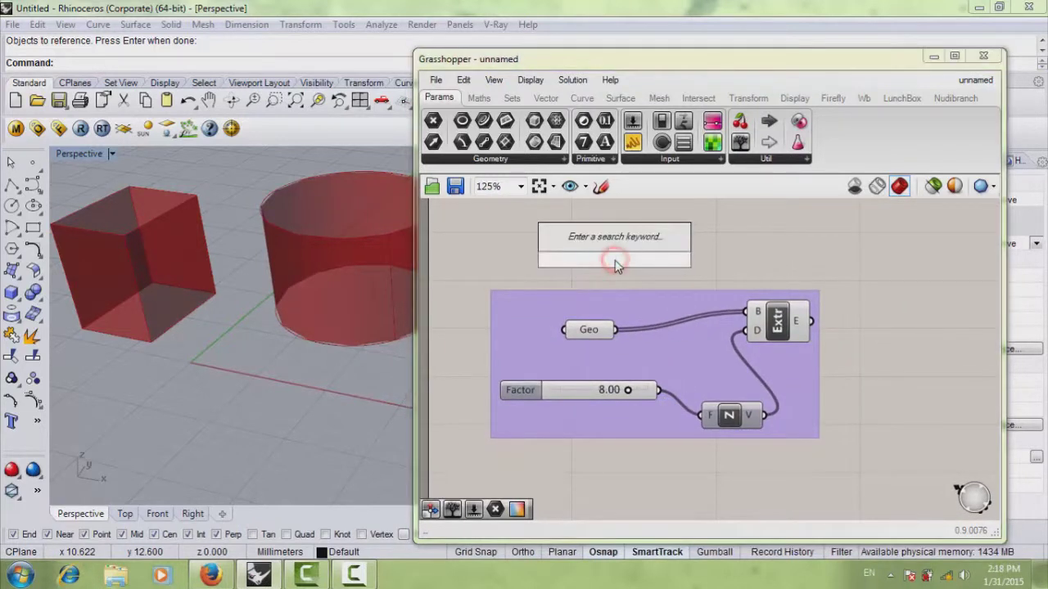
{"action": "type", "text": "scribble"}
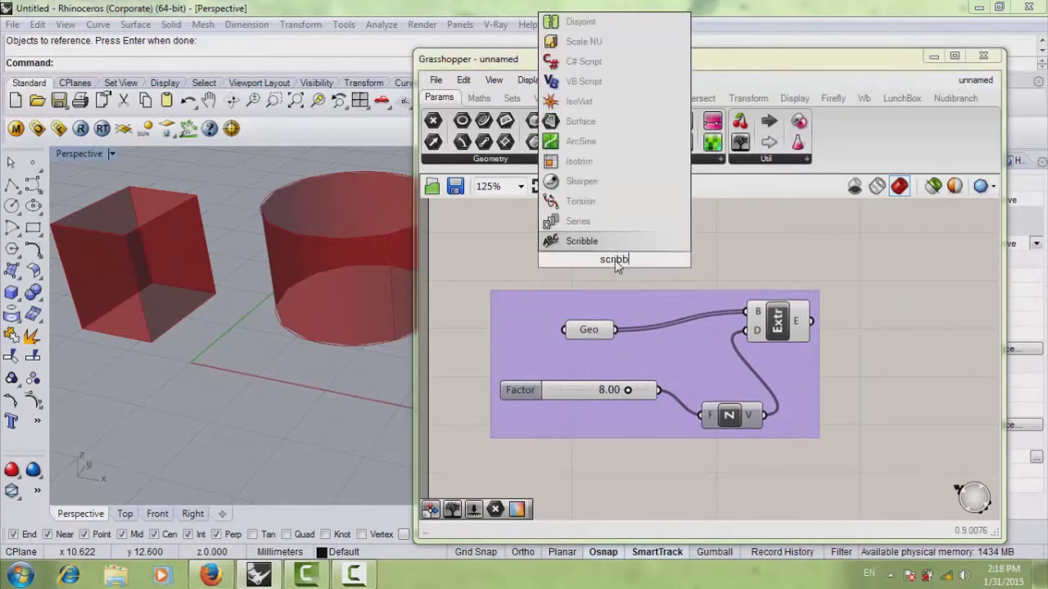
{"action": "key", "text": "Return"}
- Change the scribble's text to "Extrudind Geometry" with a text size of 25
{"action": "double_click", "coordinate": [617, 266]}
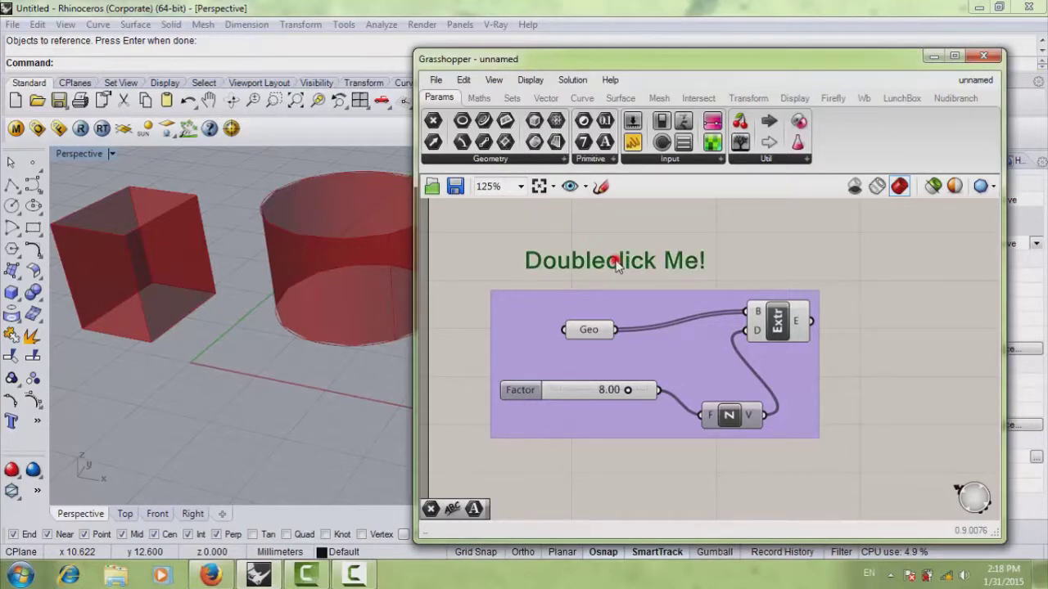
{"action": "mouse_move", "coordinate": [621, 194]}
{"action": "left_mouse_down"}
{"action": "mouse_move", "coordinate": [548, 166]}
{"action": "mouse_move", "coordinate": [565, 368]}
{"action": "mouse_move", "coordinate": [604, 311]}
{"action": "left_mouse_up"}
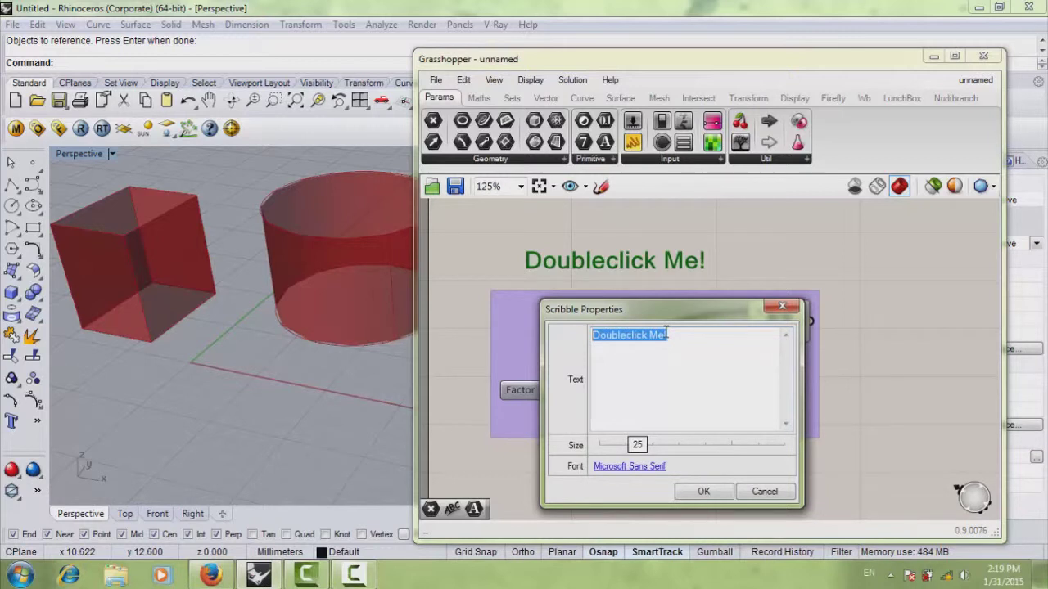
{"action": "type", "text": "Extr"}
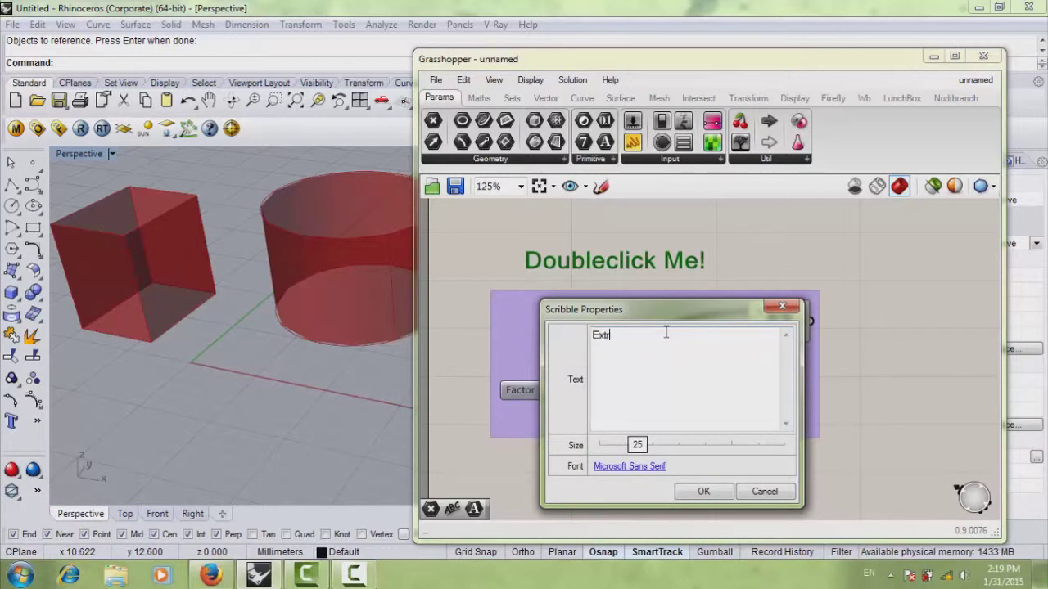
{"action": "type", "text": "udin"}
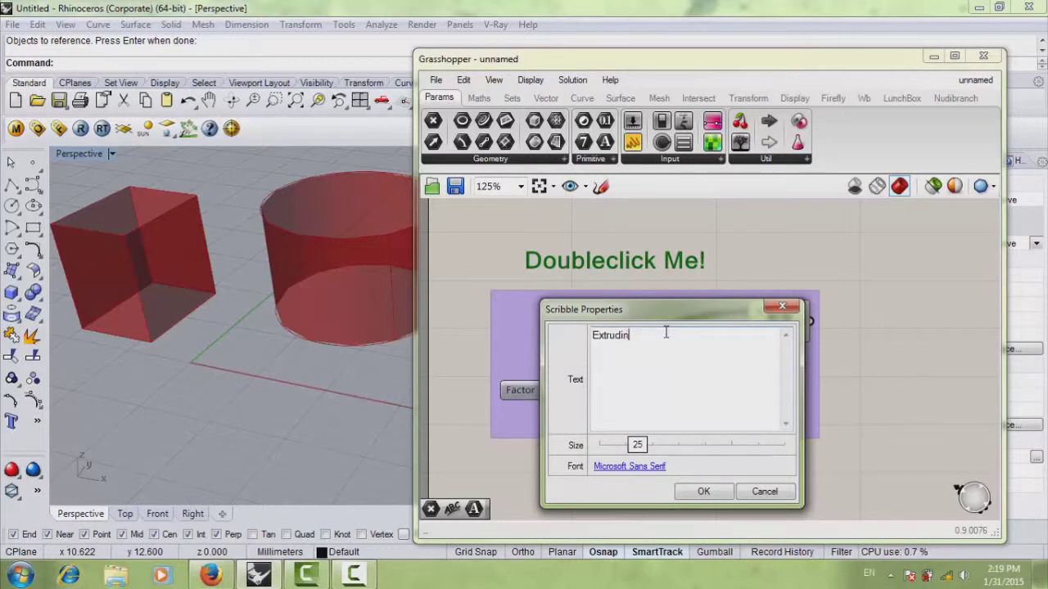
{"action": "type", "text": "f Geometry"}
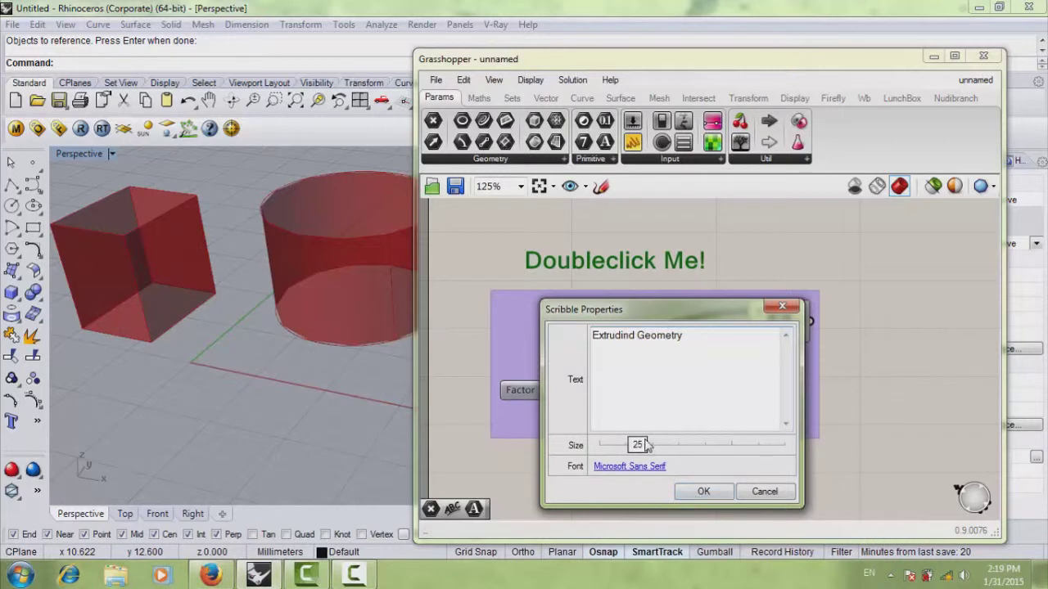
{"action": "mouse_move", "coordinate": [647, 445]}
{"action": "left_mouse_down"}
{"action": "mouse_move", "coordinate": [620, 445]}
{"action": "mouse_move", "coordinate": [695, 444]}
{"action": "mouse_move", "coordinate": [638, 445]}
{"action": "left_mouse_up"}
{"action": "left_click", "coordinate": [702, 491]}
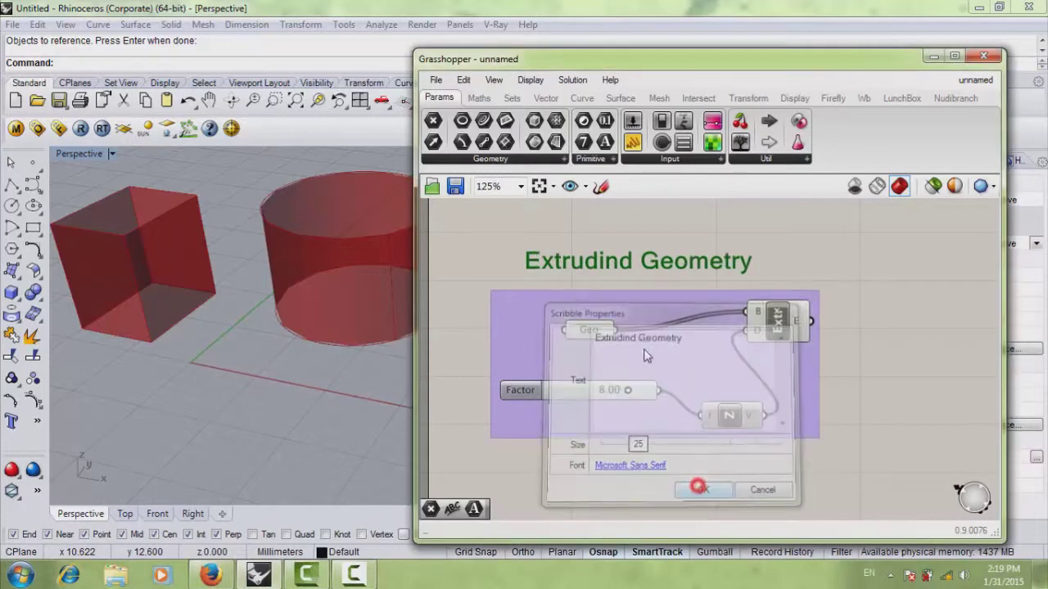
- Correct the first definition's scribble text to "Extruding Geometry"
{"action": "double_click", "coordinate": [593, 264]}
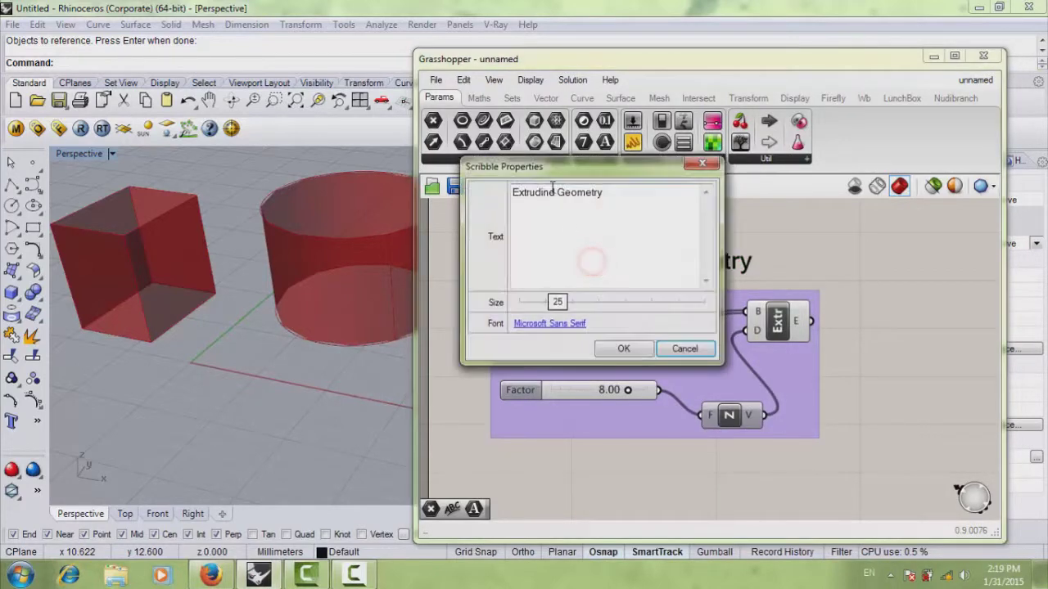
{"action": "left_click_drag", "start_coordinate": [547, 194], "coordinate": [555, 198]}
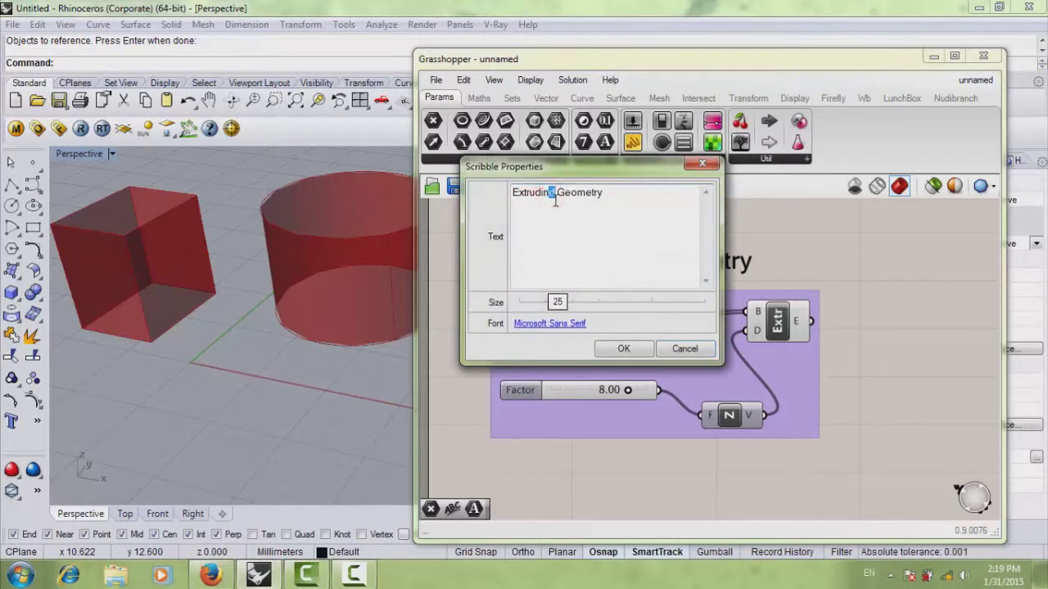
{"action": "left_click", "coordinate": [603, 352]}
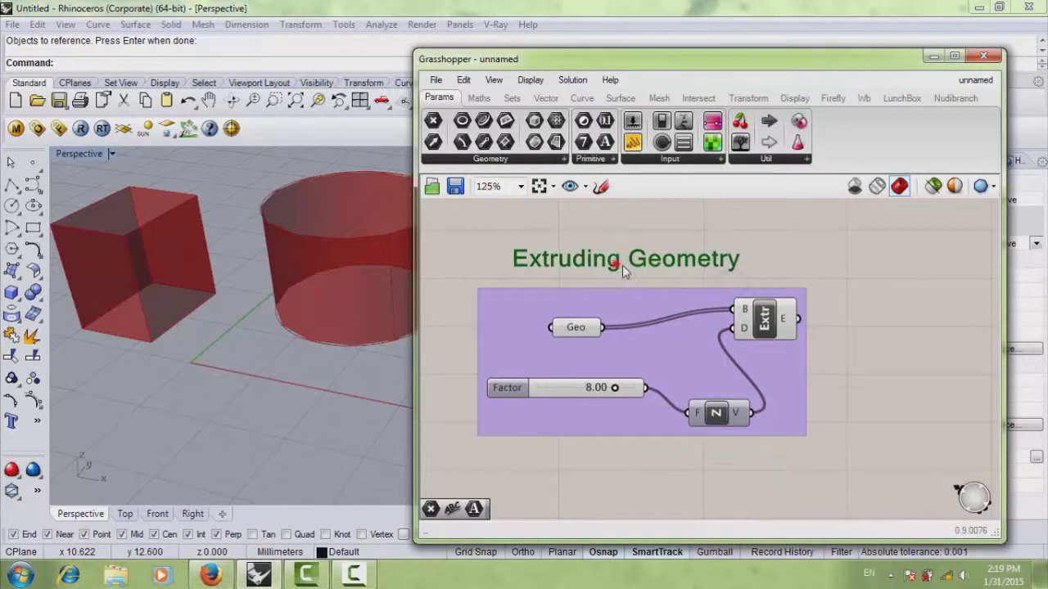
{"action": "left_click", "coordinate": [614, 229]}
{"action": "scroll", "coordinate": [622, 278], "scroll_direction": "down", "scroll_amount": 3}
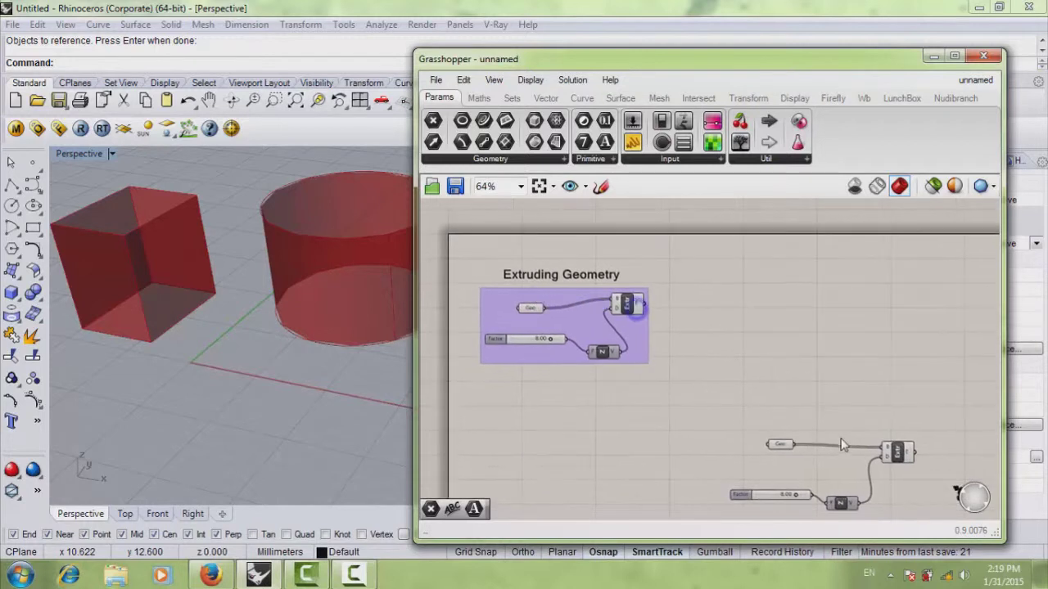
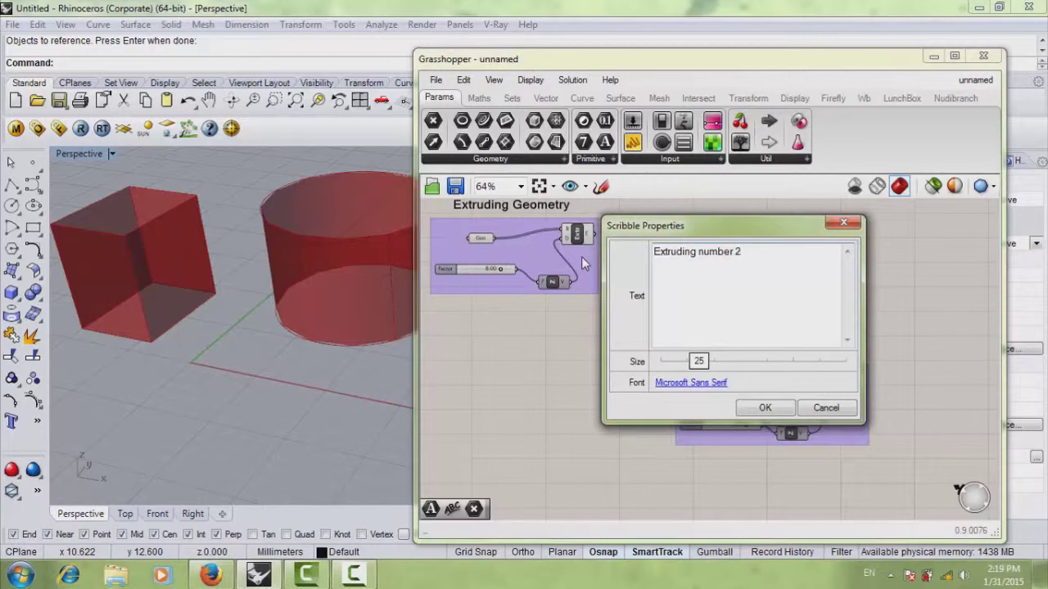
- Apply the scribble text "Extruding number 2" at size 25 and position it just above the second group
{"action": "left_click", "coordinate": [754, 412]}
{"action": "right_click_drag", "start_coordinate": [750, 396], "coordinate": [711, 381]}
{"action": "left_click_drag", "start_coordinate": [718, 312], "coordinate": [733, 337]}
{"action": "left_click", "coordinate": [628, 346]}
{"action": "scroll", "coordinate": [615, 357], "scroll_direction": "down", "scroll_amount": 2}
{"action": "right_click_drag", "start_coordinate": [616, 356], "coordinate": [650, 361]}
{"action": "scroll", "coordinate": [622, 354], "scroll_direction": "up", "scroll_amount": 2}
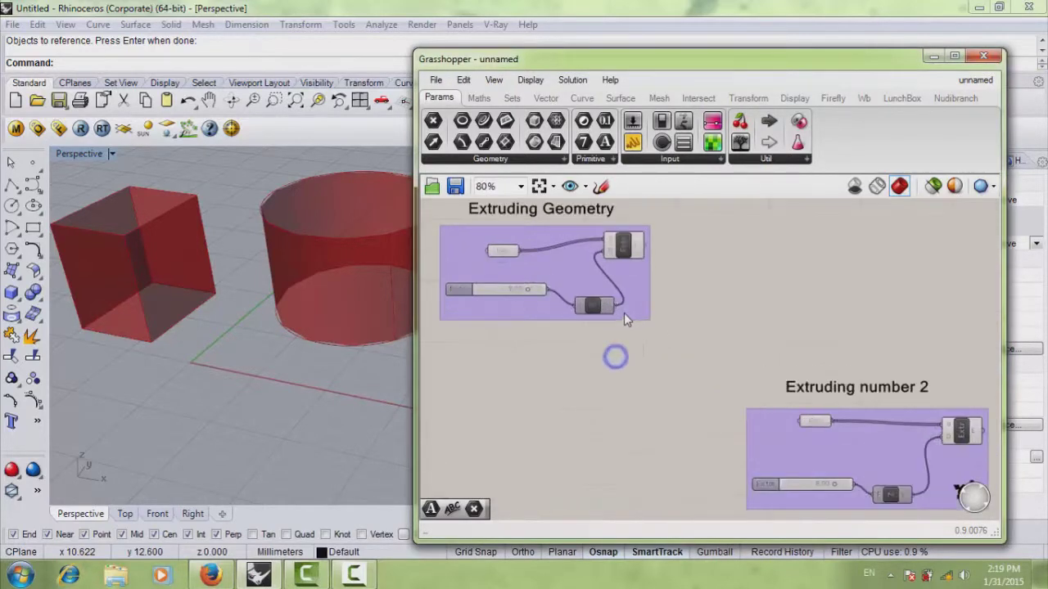
{"action": "scroll", "coordinate": [659, 339], "scroll_direction": "down", "scroll_amount": 1}
{"action": "scroll", "coordinate": [702, 383], "scroll_direction": "up", "scroll_amount": 1}
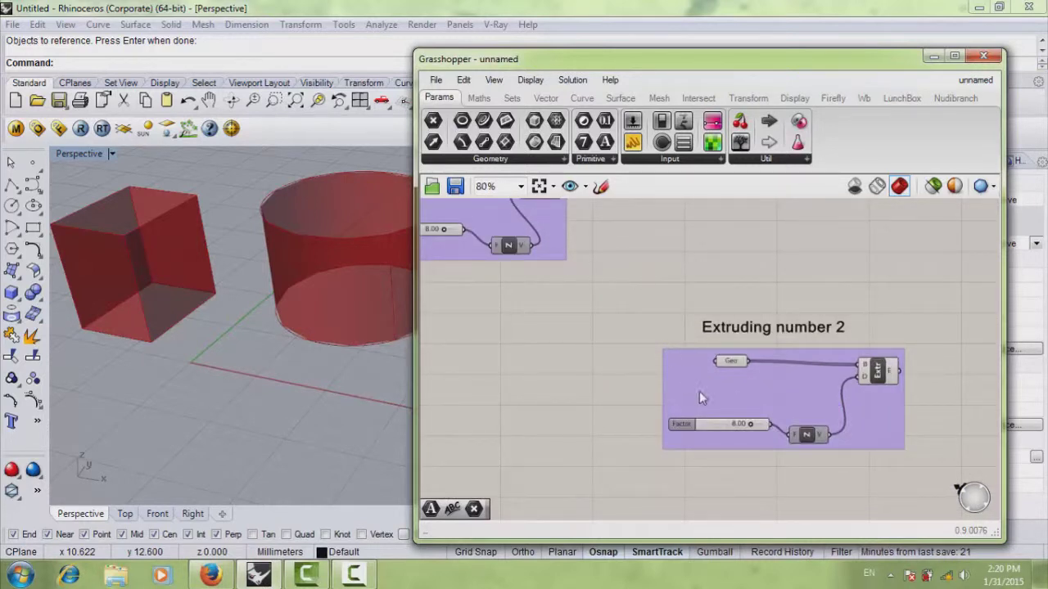
- Set the colour of the "Extruding number 2" group to a red of R 190, G 51, B 65
{"action": "right_click_drag", "start_coordinate": [693, 392], "coordinate": [615, 344]}
{"action": "right_click", "coordinate": [662, 352]}
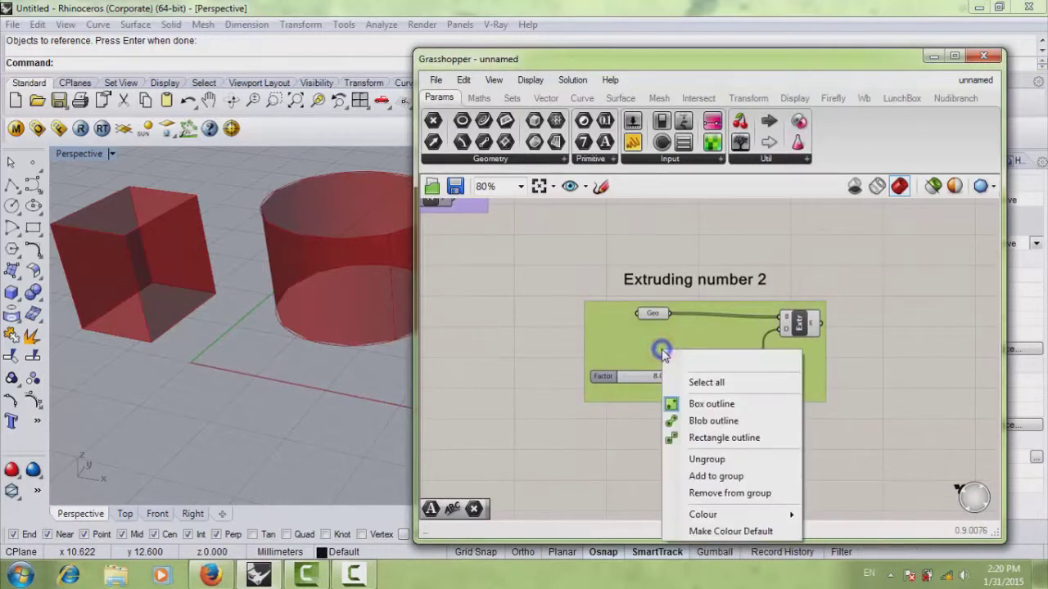
{"action": "mouse_move", "coordinate": [704, 516]}
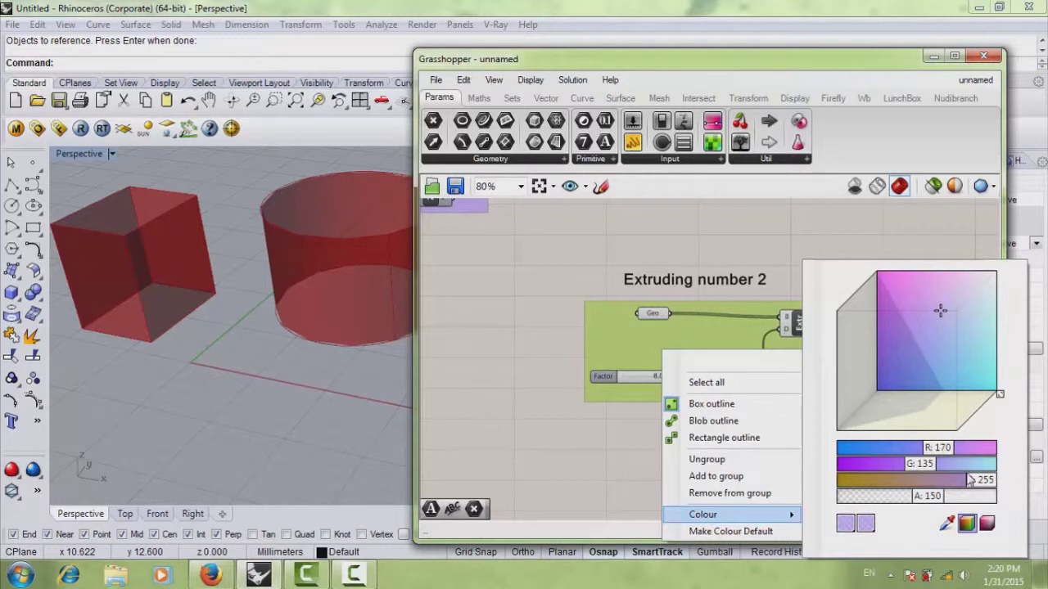
{"action": "mouse_move", "coordinate": [940, 449]}
{"action": "left_mouse_down"}
{"action": "mouse_move", "coordinate": [897, 449]}
{"action": "mouse_move", "coordinate": [925, 448]}
{"action": "left_mouse_up"}
{"action": "left_click_drag", "start_coordinate": [940, 325], "coordinate": [937, 358]}
{"action": "left_click_drag", "start_coordinate": [986, 481], "coordinate": [898, 479]}
{"action": "left_click_drag", "start_coordinate": [917, 380], "coordinate": [871, 329]}
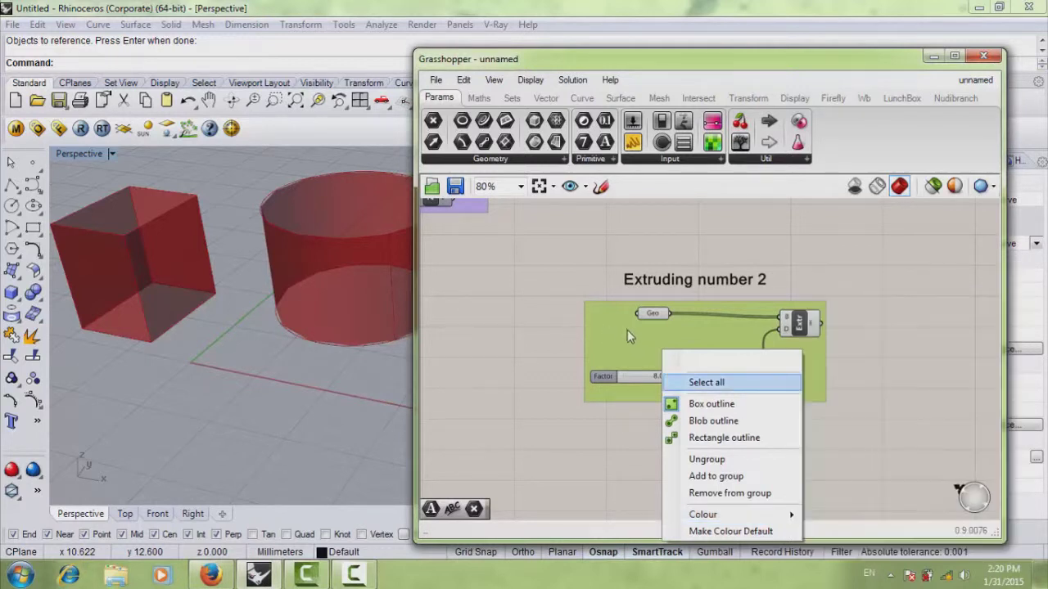
- Set the alpha of the "Extruding number 2" group's colour to 140
{"action": "mouse_move", "coordinate": [793, 515]}
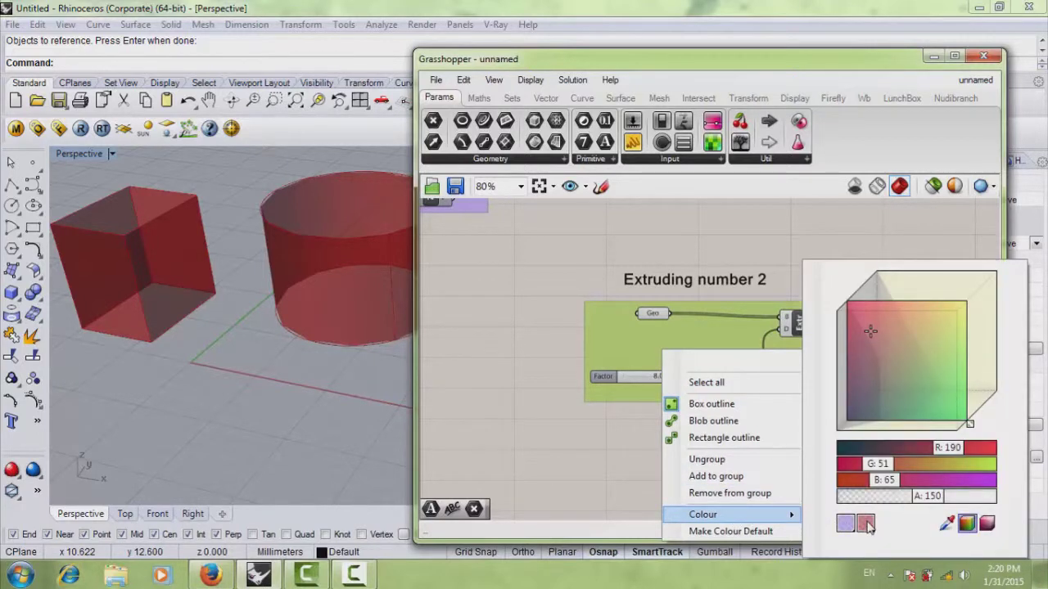
{"action": "left_click_drag", "start_coordinate": [932, 501], "coordinate": [1014, 508]}
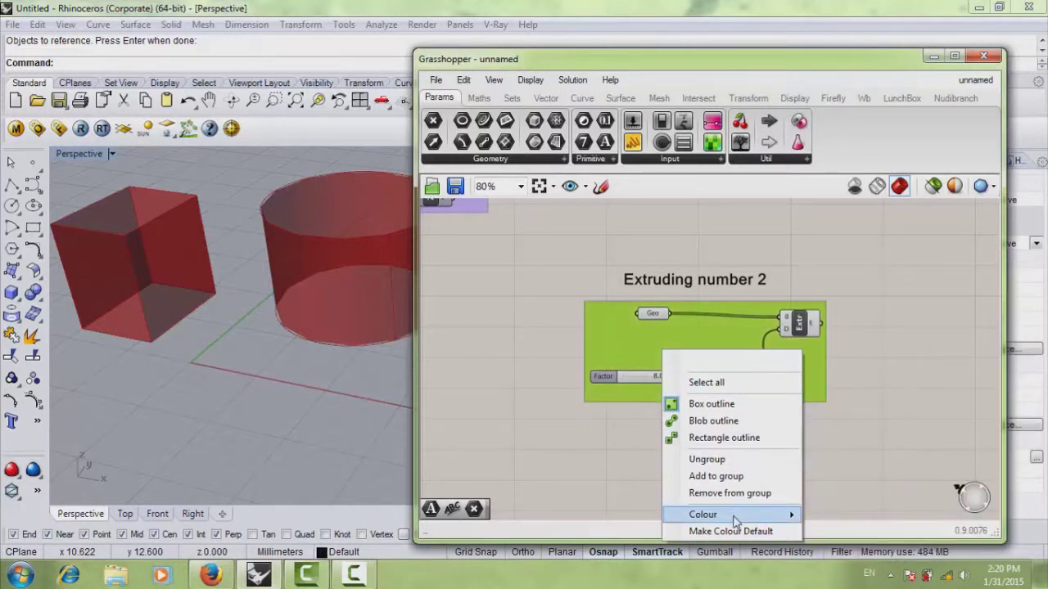
{"action": "left_click_drag", "start_coordinate": [979, 504], "coordinate": [921, 504]}
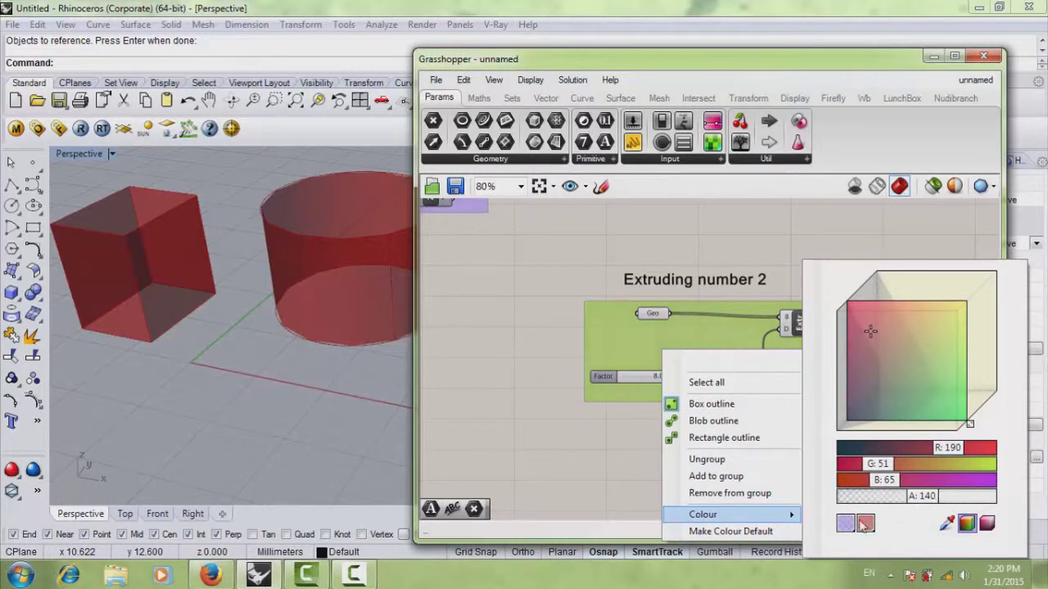
{"action": "left_click", "coordinate": [636, 479]}
- Move the whole "Extruding number 2" definition with its scribble up until it lines up with the first definition
{"action": "scroll", "coordinate": [659, 355], "scroll_direction": "down", "scroll_amount": 5}
{"action": "right_click_drag", "start_coordinate": [686, 363], "coordinate": [763, 393]}
{"action": "scroll", "coordinate": [763, 393], "scroll_direction": "up", "scroll_amount": 4}
{"action": "left_click_drag", "start_coordinate": [880, 290], "coordinate": [661, 435]}
{"action": "left_click_drag", "start_coordinate": [707, 352], "coordinate": [710, 229]}
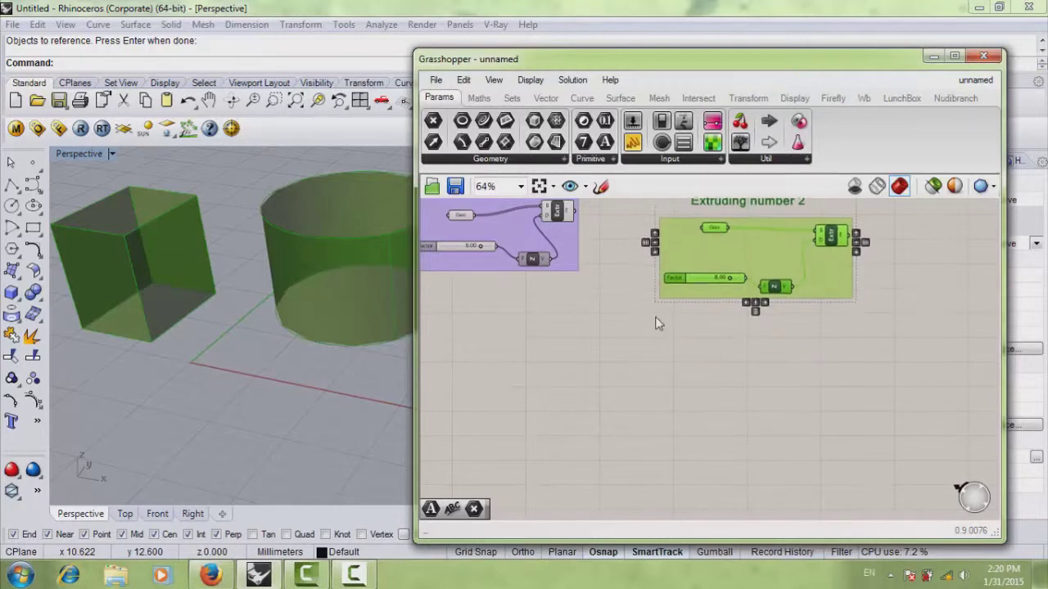
{"action": "right_click_drag", "start_coordinate": [656, 320], "coordinate": [715, 413]}
{"action": "left_click", "coordinate": [665, 409]}
{"action": "scroll", "coordinate": [739, 360], "scroll_direction": "up", "scroll_amount": 1}
{"action": "left_click_drag", "start_coordinate": [957, 231], "coordinate": [673, 401]}
{"action": "left_click_drag", "start_coordinate": [771, 331], "coordinate": [764, 309]}
{"action": "left_click", "coordinate": [622, 310]}
- Examine the two labelled groups and the Extrude and Unit Z components of "Extruding Geometry" up close
{"action": "scroll", "coordinate": [626, 311], "scroll_direction": "down", "scroll_amount": 2}
{"action": "right_click_drag", "start_coordinate": [652, 316], "coordinate": [679, 357]}
{"action": "scroll", "coordinate": [696, 336], "scroll_direction": "up", "scroll_amount": 3}
{"action": "scroll", "coordinate": [700, 364], "scroll_direction": "down", "scroll_amount": 1}
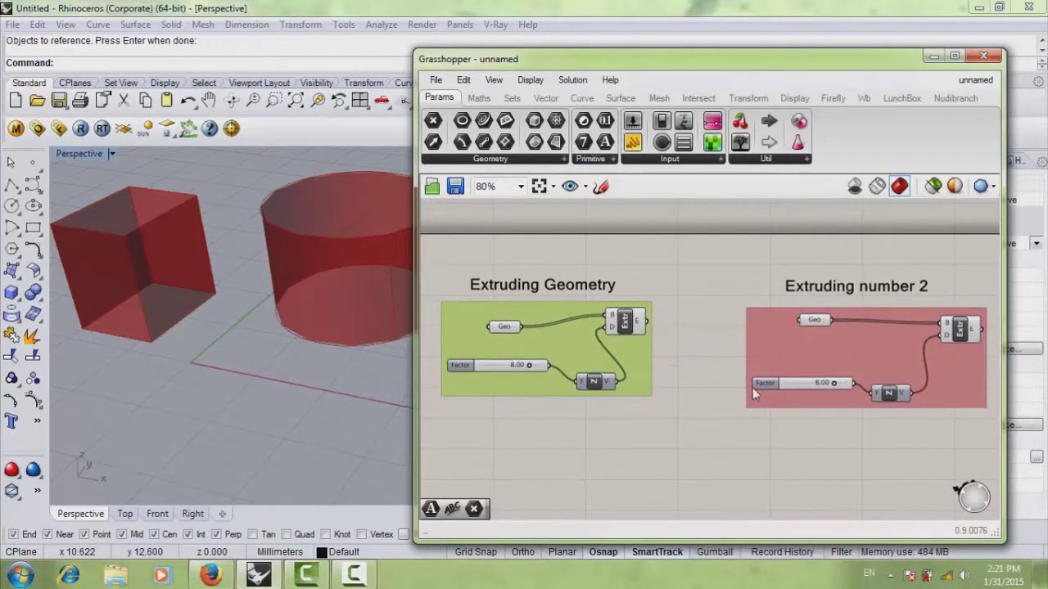
{"action": "scroll", "coordinate": [630, 325], "scroll_direction": "up", "scroll_amount": 5}
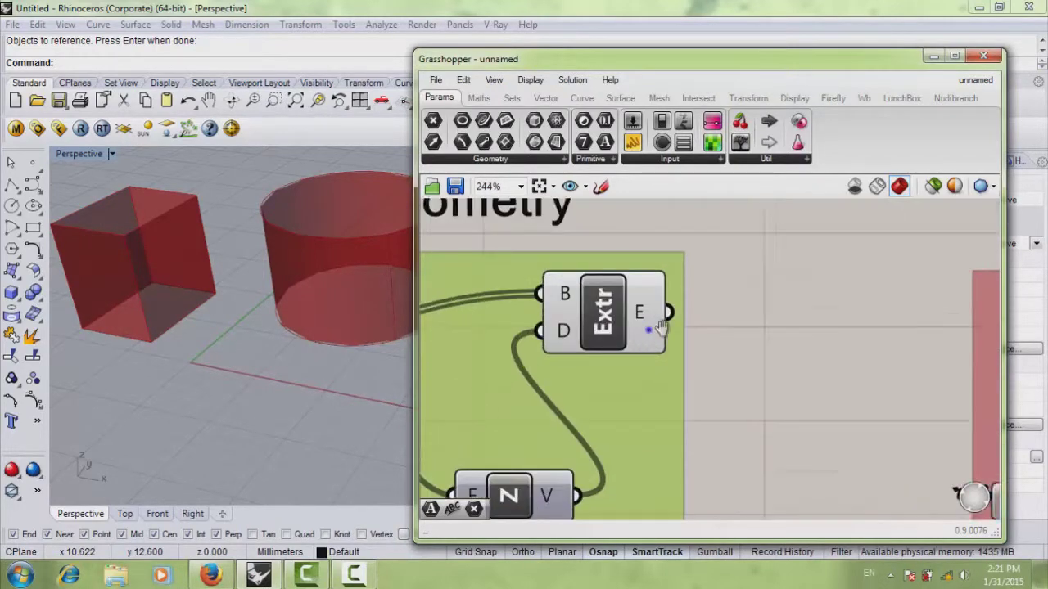
{"action": "scroll", "coordinate": [639, 305], "scroll_direction": "down", "scroll_amount": 4}
{"action": "scroll", "coordinate": [639, 306], "scroll_direction": "down", "scroll_amount": 2}
{"action": "scroll", "coordinate": [643, 311], "scroll_direction": "up", "scroll_amount": 3}
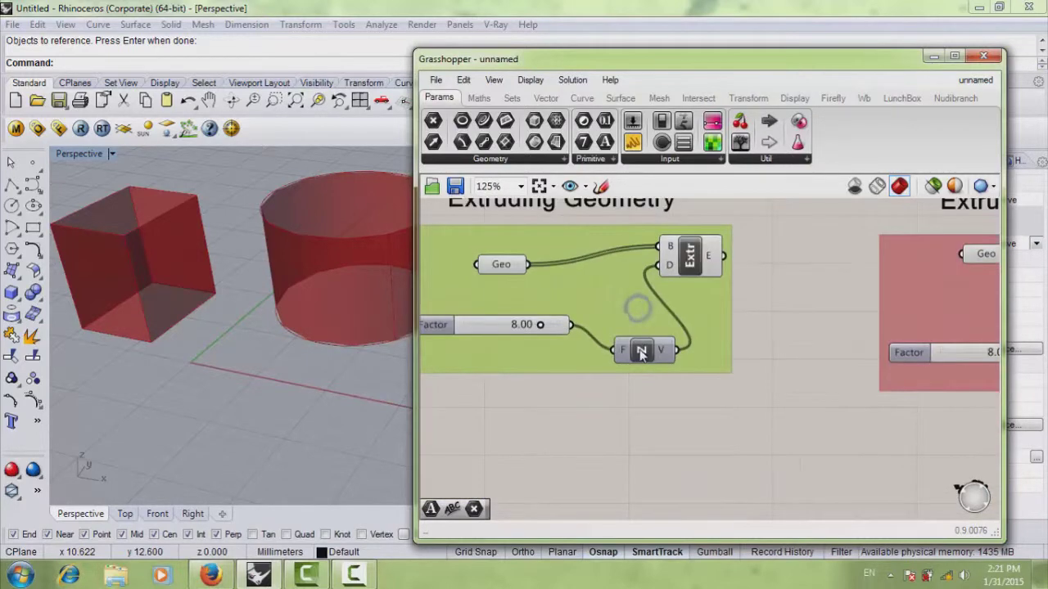
{"action": "scroll", "coordinate": [647, 311], "scroll_direction": "down", "scroll_amount": 2}
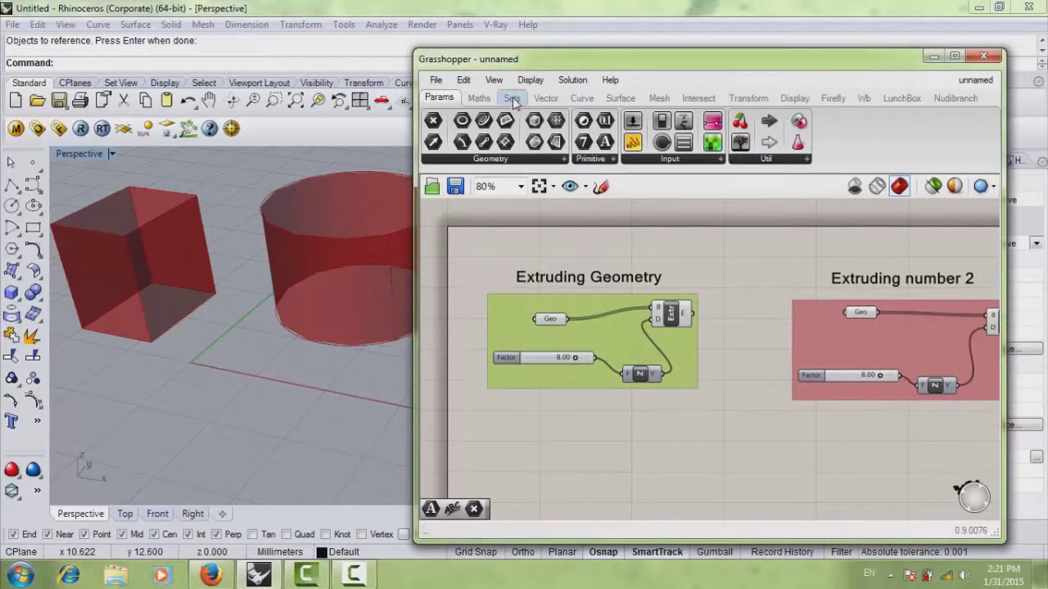
- Turn on Draw Icons and inspect the components of both groups in icon display
{"action": "left_click", "coordinate": [494, 80]}
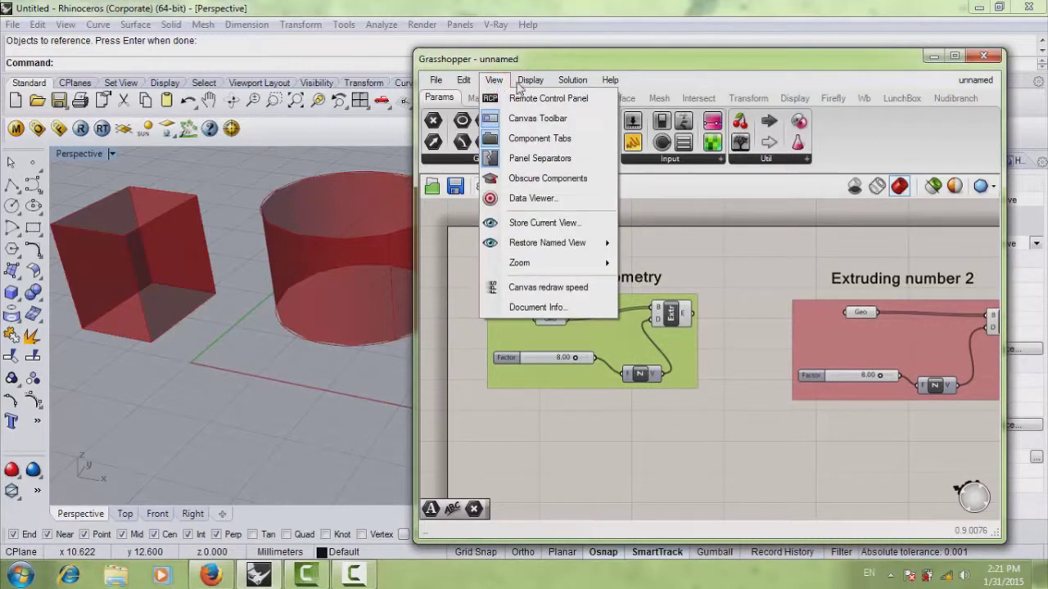
{"action": "mouse_move", "coordinate": [520, 88]}
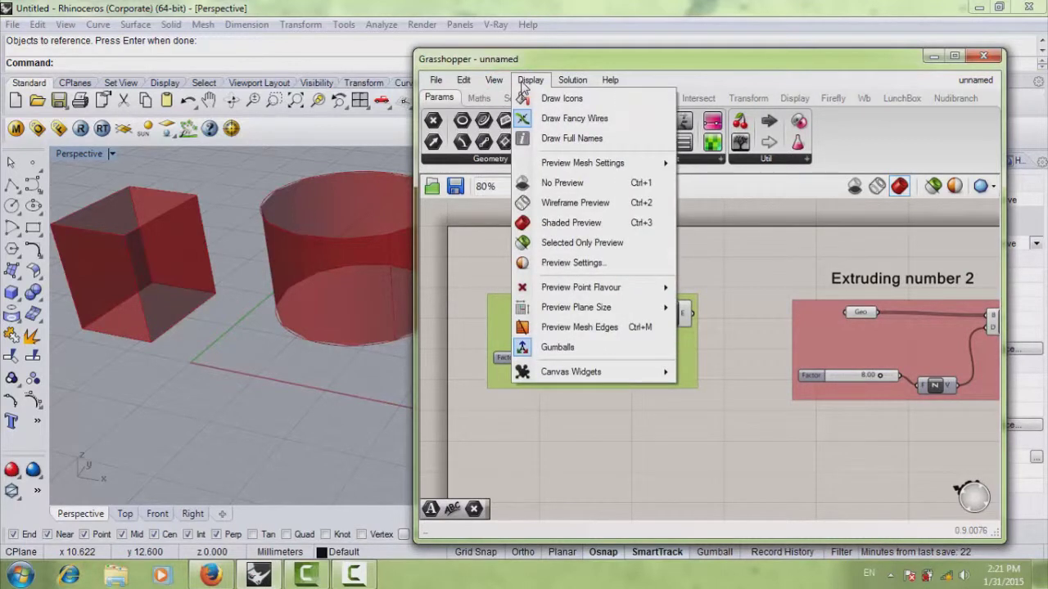
{"action": "left_click", "coordinate": [528, 98]}
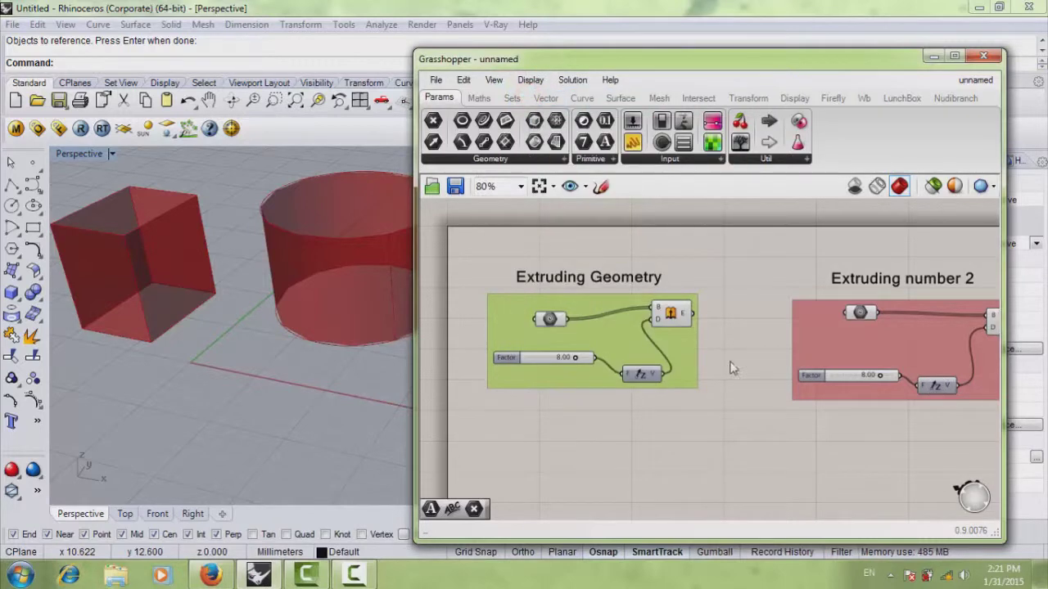
{"action": "right_click_drag", "start_coordinate": [744, 333], "coordinate": [615, 328]}
{"action": "scroll", "coordinate": [844, 330], "scroll_direction": "up", "scroll_amount": 2}
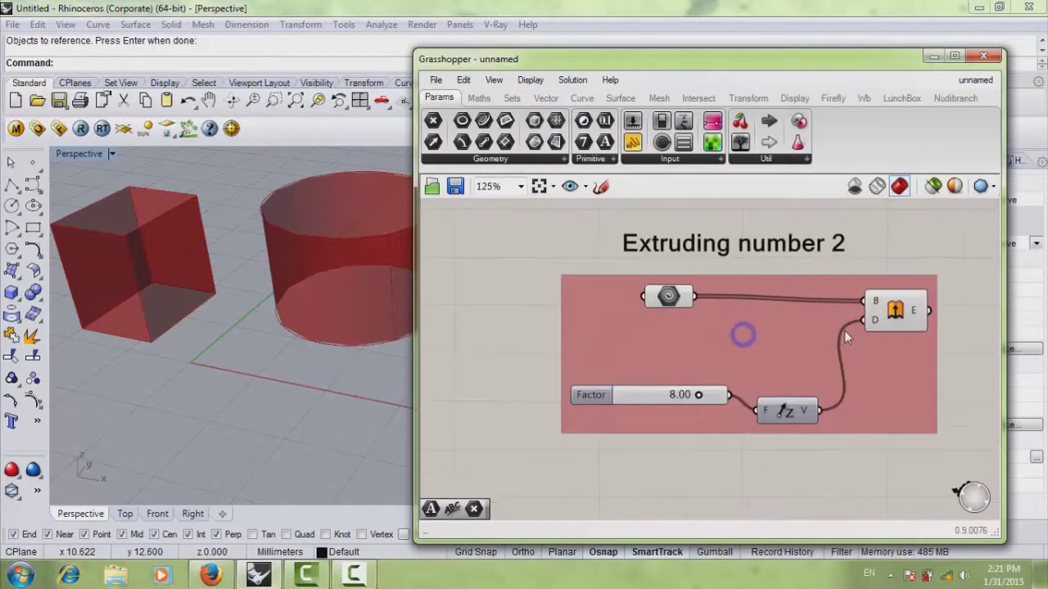
{"action": "scroll", "coordinate": [652, 286], "scroll_direction": "down", "scroll_amount": 2}
{"action": "right_click_drag", "start_coordinate": [651, 288], "coordinate": [786, 306]}
{"action": "right_click_drag", "start_coordinate": [564, 306], "coordinate": [653, 309]}
{"action": "scroll", "coordinate": [653, 310], "scroll_direction": "up", "scroll_amount": 2}
{"action": "right_click_drag", "start_coordinate": [652, 312], "coordinate": [727, 309]}
{"action": "scroll", "coordinate": [610, 327], "scroll_direction": "down", "scroll_amount": 1}
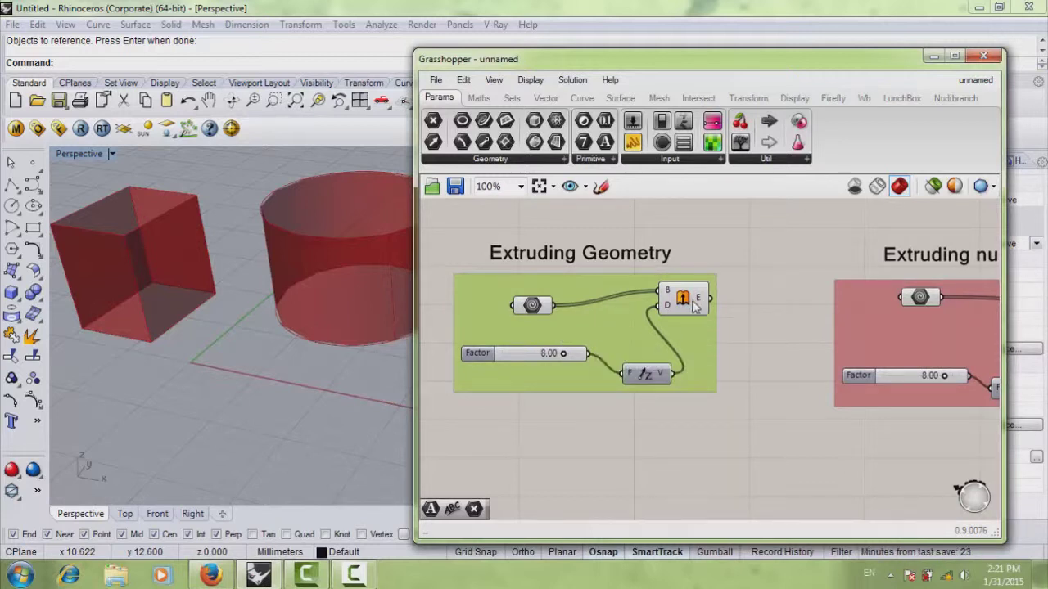
- Turn off Draw Icons to restore the abbreviated names on the components
{"action": "left_click", "coordinate": [531, 79]}
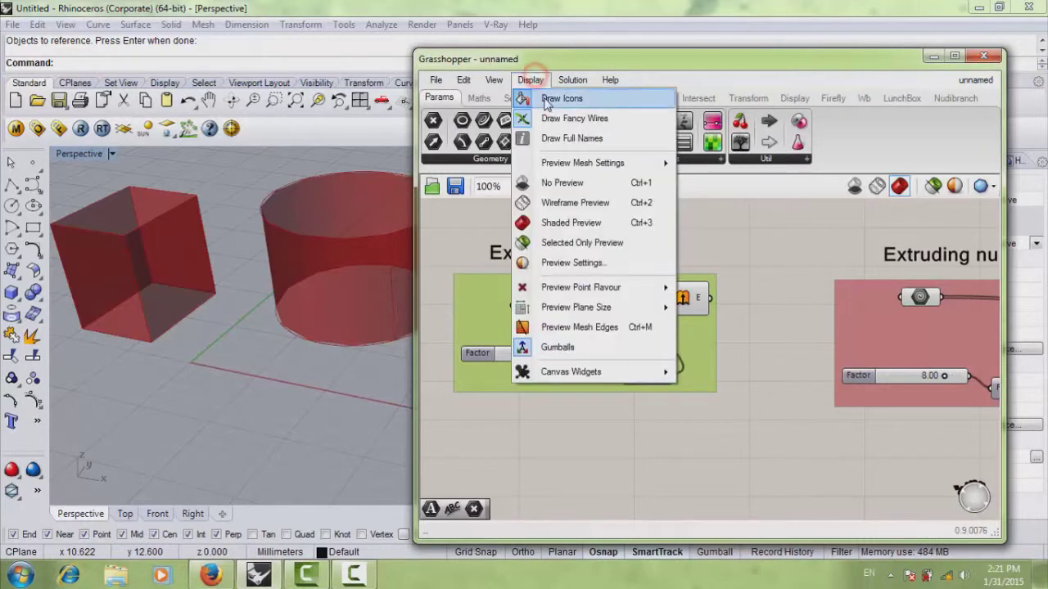
{"action": "left_click", "coordinate": [545, 98]}
{"action": "right_click_drag", "start_coordinate": [678, 304], "coordinate": [591, 305]}
{"action": "scroll", "coordinate": [632, 306], "scroll_direction": "down", "scroll_amount": 2}
{"action": "scroll", "coordinate": [603, 309], "scroll_direction": "up", "scroll_amount": 2}
{"action": "scroll", "coordinate": [603, 309], "scroll_direction": "up", "scroll_amount": 1}
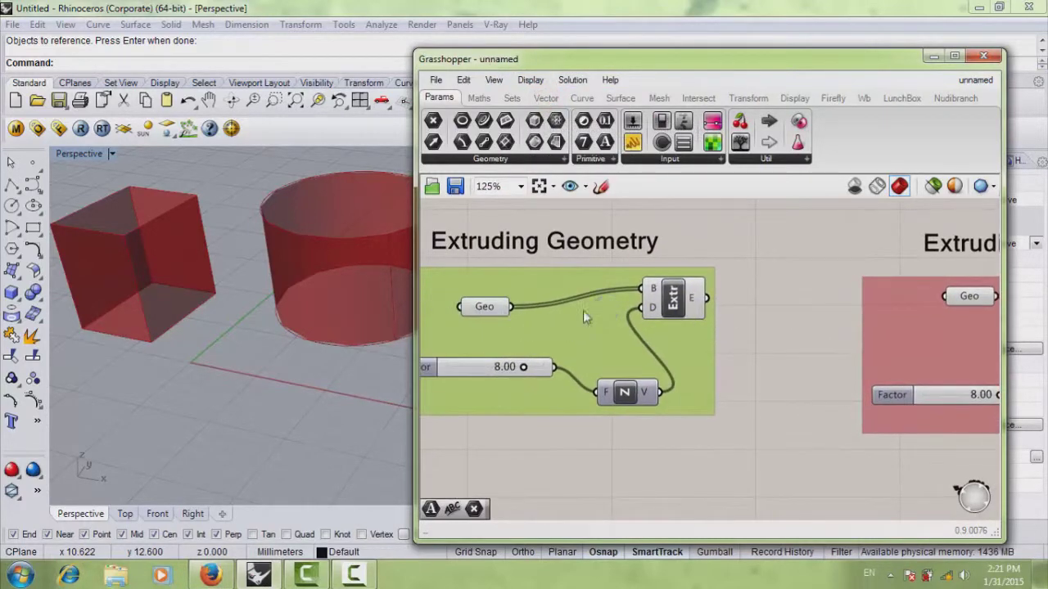
- Turn off Draw Fancy Wires and inspect the wires in both groups
{"action": "left_click", "coordinate": [532, 81]}
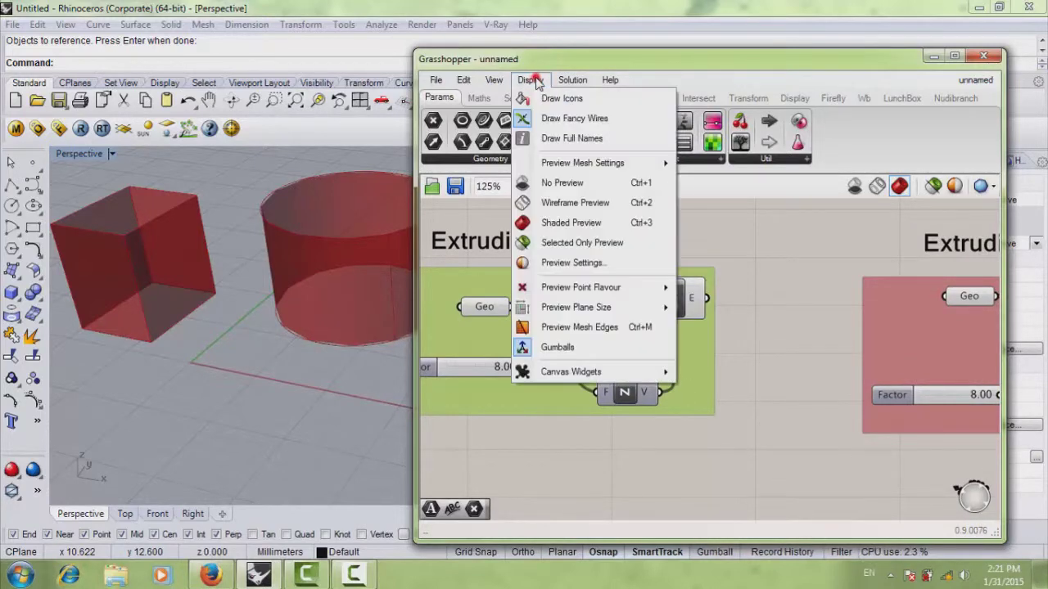
{"action": "left_click", "coordinate": [537, 116]}
{"action": "left_click", "coordinate": [770, 341]}
{"action": "left_click", "coordinate": [711, 342]}
{"action": "scroll", "coordinate": [700, 360], "scroll_direction": "down", "scroll_amount": 3}
{"action": "right_click_drag", "start_coordinate": [693, 365], "coordinate": [601, 360]}
{"action": "scroll", "coordinate": [802, 381], "scroll_direction": "up", "scroll_amount": 1}
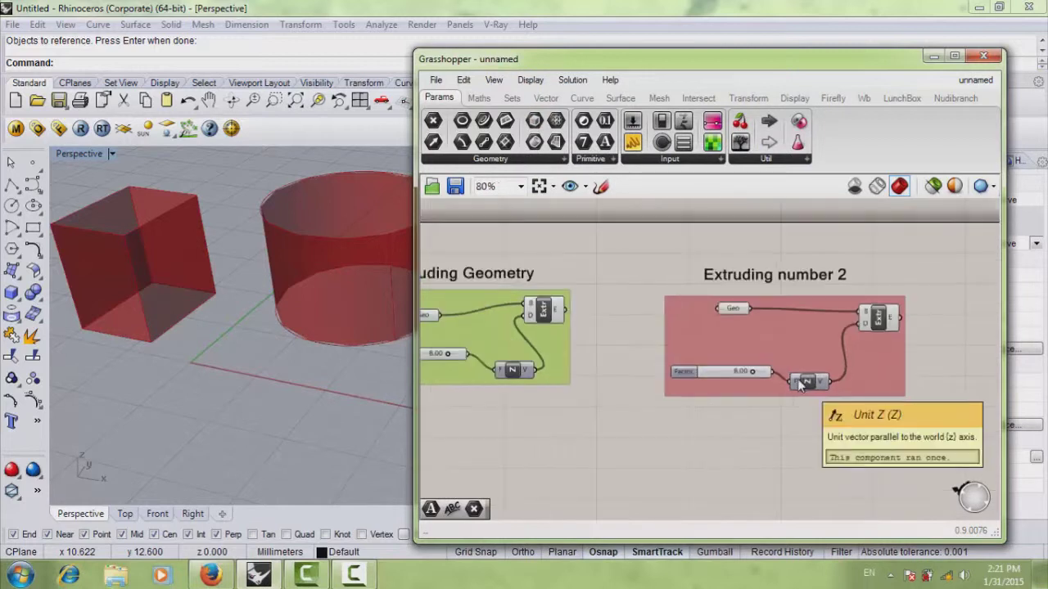
{"action": "right_click_drag", "start_coordinate": [696, 364], "coordinate": [733, 368]}
{"action": "scroll", "coordinate": [678, 351], "scroll_direction": "up", "scroll_amount": 1}
{"action": "scroll", "coordinate": [681, 339], "scroll_direction": "down", "scroll_amount": 1}
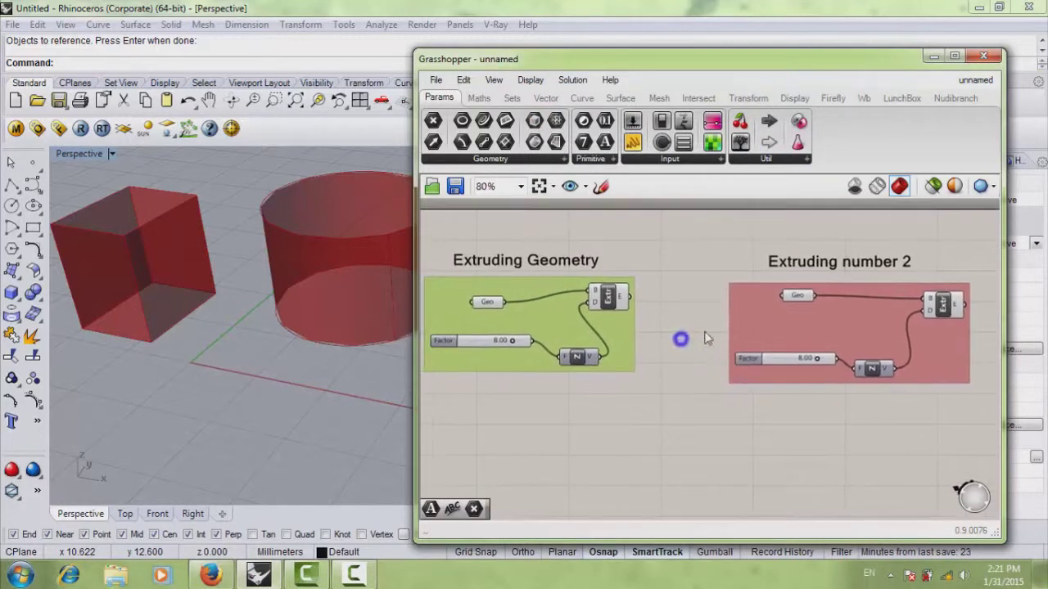
- Add a Text parameter, a Surface parameter and a Control Knob below the groups, and wire Text into Surface
{"action": "left_click_drag", "start_coordinate": [608, 144], "coordinate": [607, 425]}
{"action": "left_click_drag", "start_coordinate": [556, 142], "coordinate": [687, 489]}
{"action": "left_click_drag", "start_coordinate": [661, 142], "coordinate": [812, 439]}
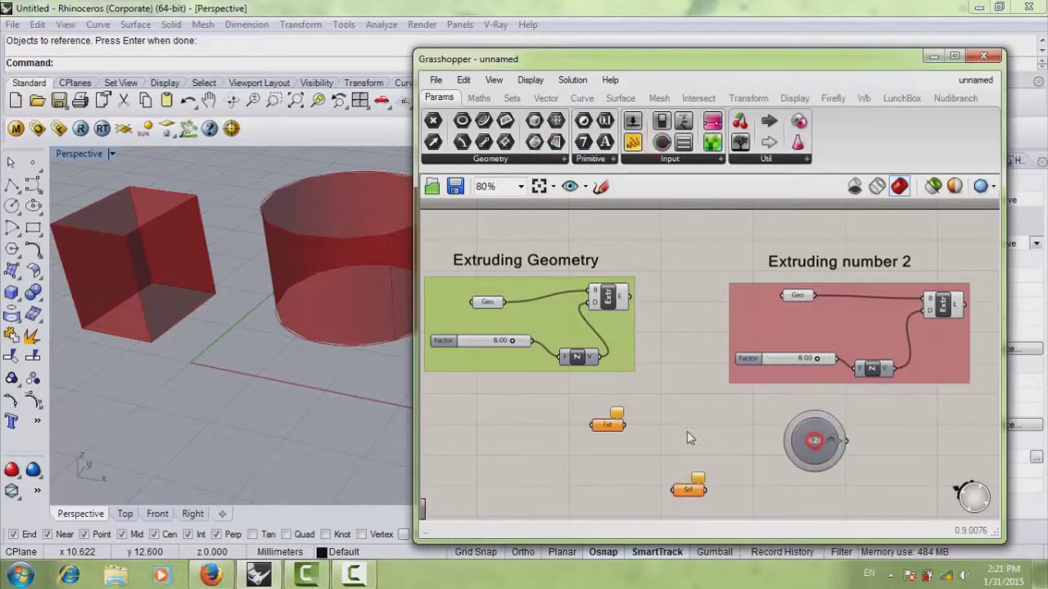
{"action": "left_click_drag", "start_coordinate": [627, 428], "coordinate": [672, 490]}
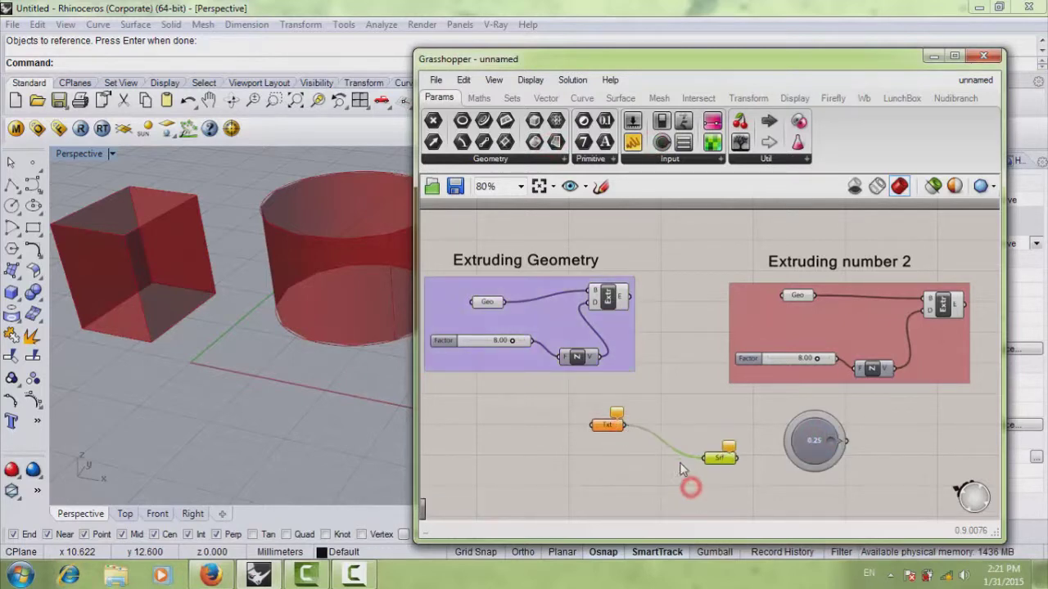
- Turn on Draw Fancy Wires and move the Text parameter down level with the Surface parameter
{"action": "scroll", "coordinate": [682, 471], "scroll_direction": "up", "scroll_amount": 3}
{"action": "scroll", "coordinate": [682, 472], "scroll_direction": "down", "scroll_amount": 2}
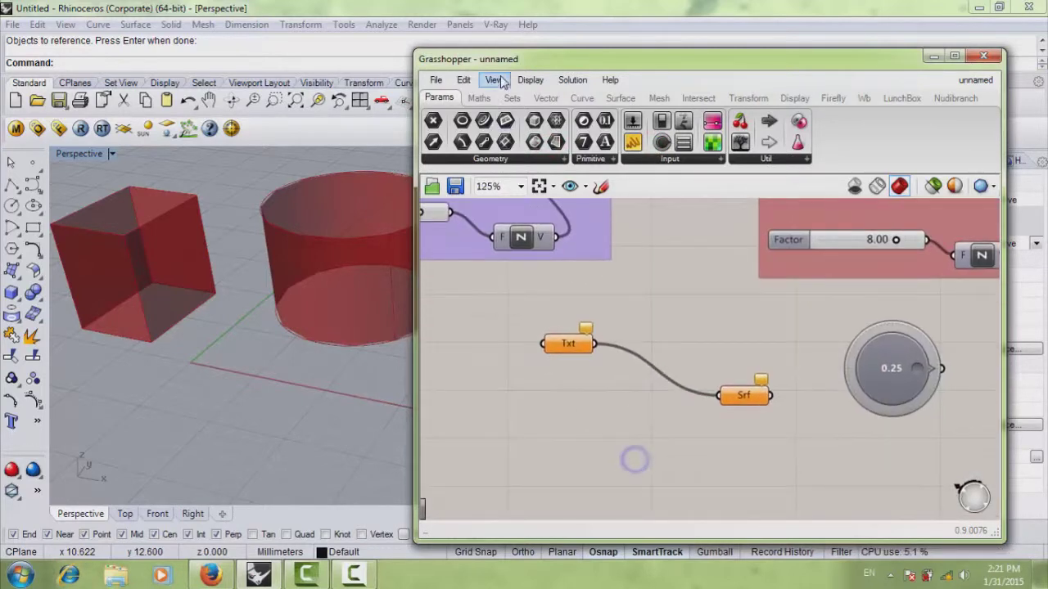
{"action": "left_click", "coordinate": [524, 80]}
{"action": "left_click", "coordinate": [573, 118]}
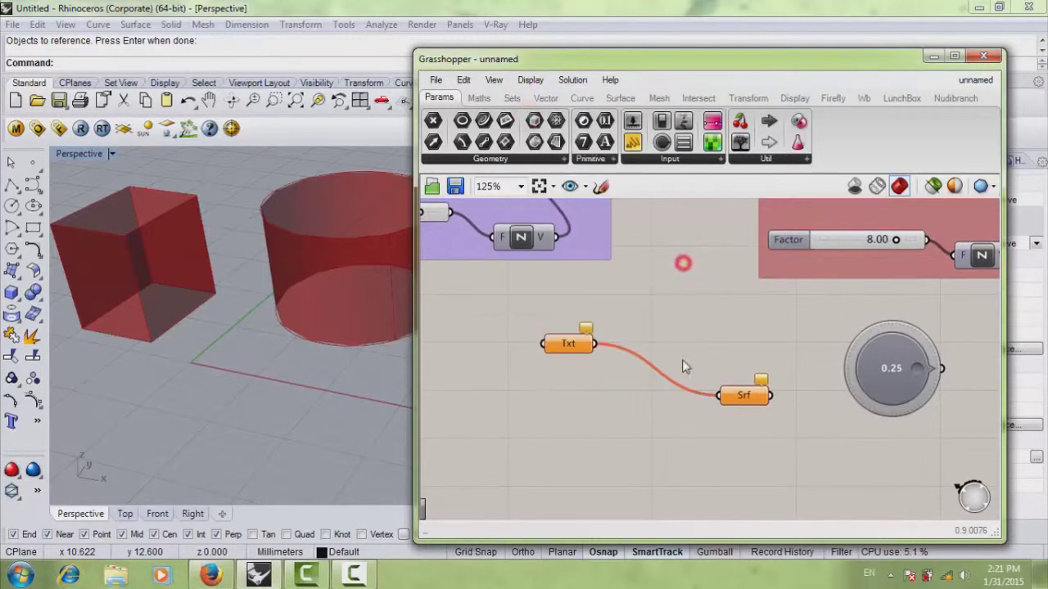
{"action": "left_click_drag", "start_coordinate": [553, 344], "coordinate": [554, 399]}
- Turn off Draw Fancy Wires and move the Surface parameter slightly below the Text parameter's level
{"action": "left_click", "coordinate": [530, 80]}
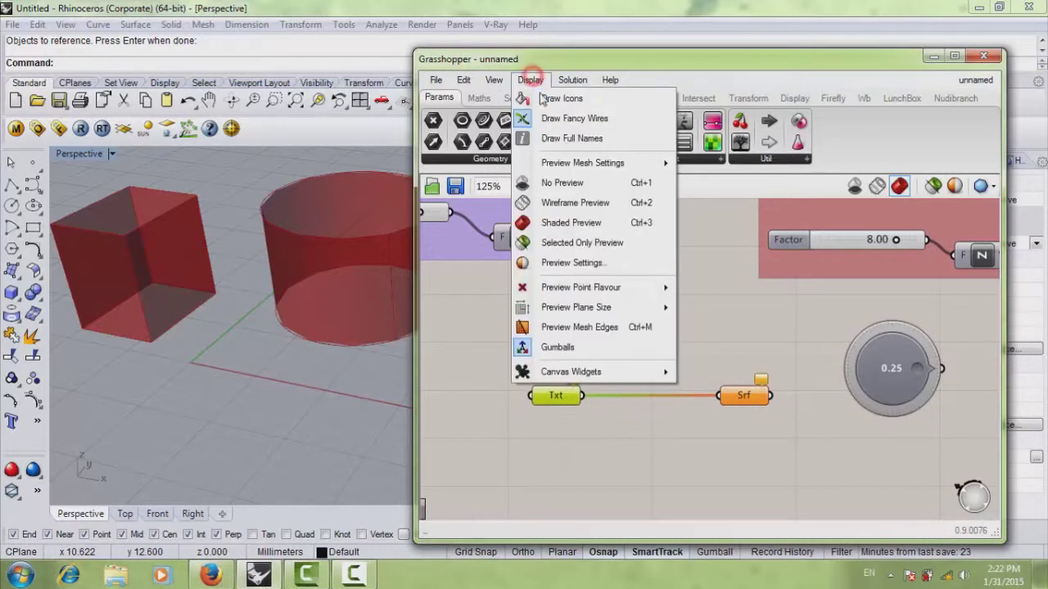
{"action": "left_click", "coordinate": [565, 117]}
{"action": "left_click_drag", "start_coordinate": [732, 392], "coordinate": [748, 413]}
{"action": "left_click", "coordinate": [725, 446]}
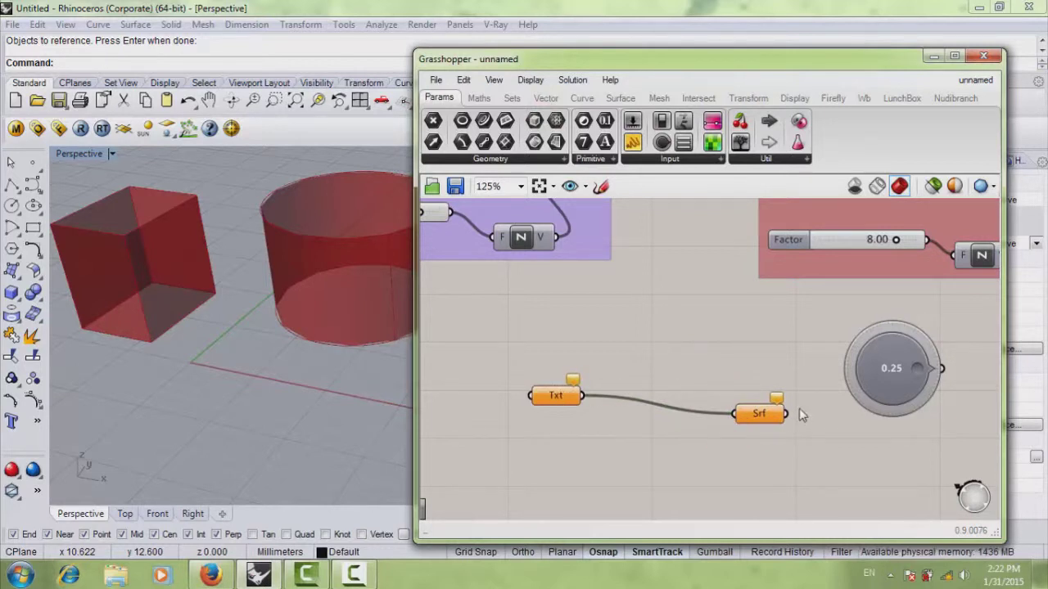
{"action": "left_click_drag", "start_coordinate": [758, 418], "coordinate": [740, 429]}
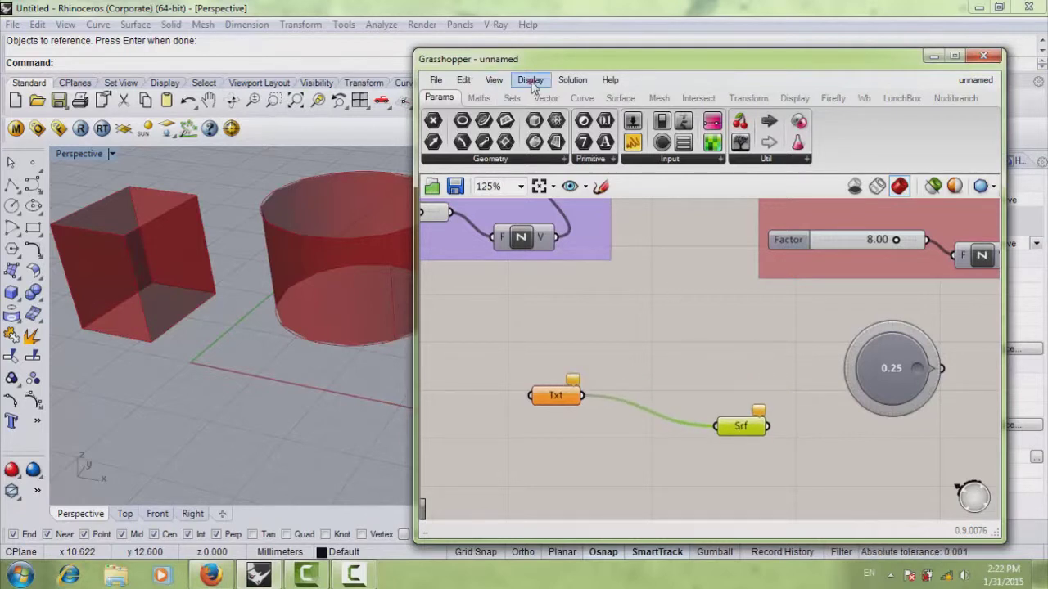
- Turn on Draw Fancy Wires and inspect the wire between the Text and Surface parameters
{"action": "left_click", "coordinate": [531, 80]}
{"action": "left_click", "coordinate": [551, 116]}
{"action": "left_click", "coordinate": [758, 362]}
{"action": "left_click", "coordinate": [726, 424]}
{"action": "scroll", "coordinate": [685, 429], "scroll_direction": "down", "scroll_amount": 3}
{"action": "right_click_drag", "start_coordinate": [684, 430], "coordinate": [726, 446]}
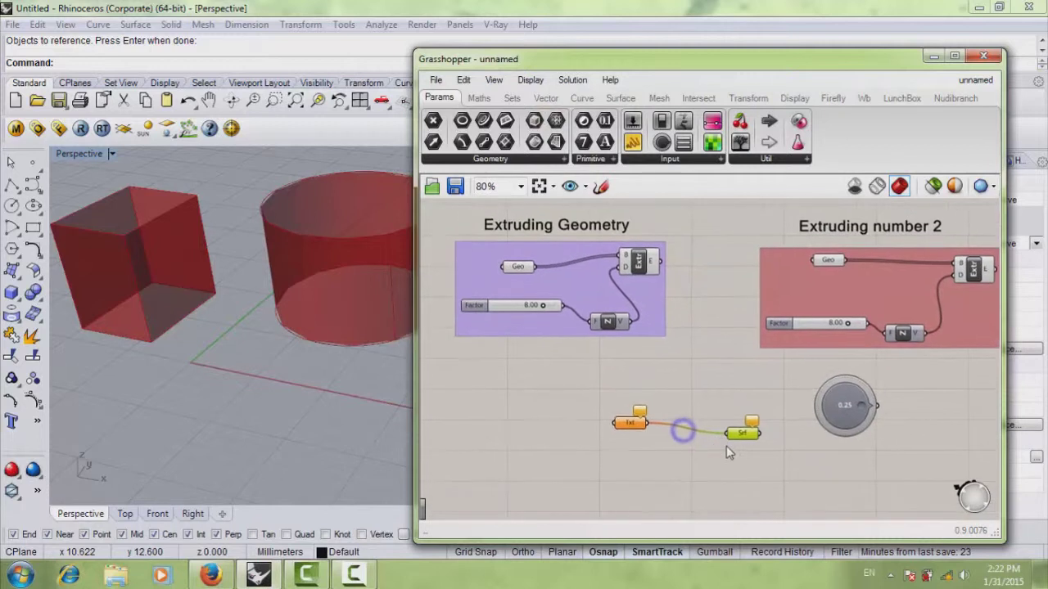
{"action": "scroll", "coordinate": [726, 446], "scroll_direction": "up", "scroll_amount": 1}
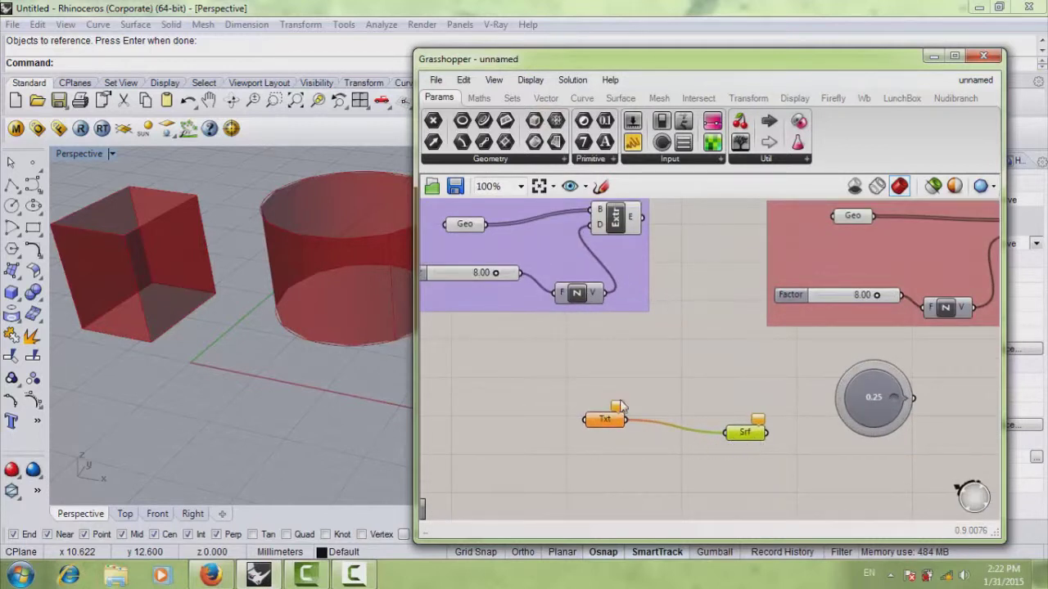
- Reposition the Surface parameter so it sits nearly level with the Text parameter
{"action": "left_click", "coordinate": [747, 443]}
{"action": "left_click_drag", "start_coordinate": [743, 429], "coordinate": [722, 386]}
{"action": "left_click", "coordinate": [719, 432]}
{"action": "right_click_drag", "start_coordinate": [659, 390], "coordinate": [652, 396]}
{"action": "left_click_drag", "start_coordinate": [697, 368], "coordinate": [709, 410]}
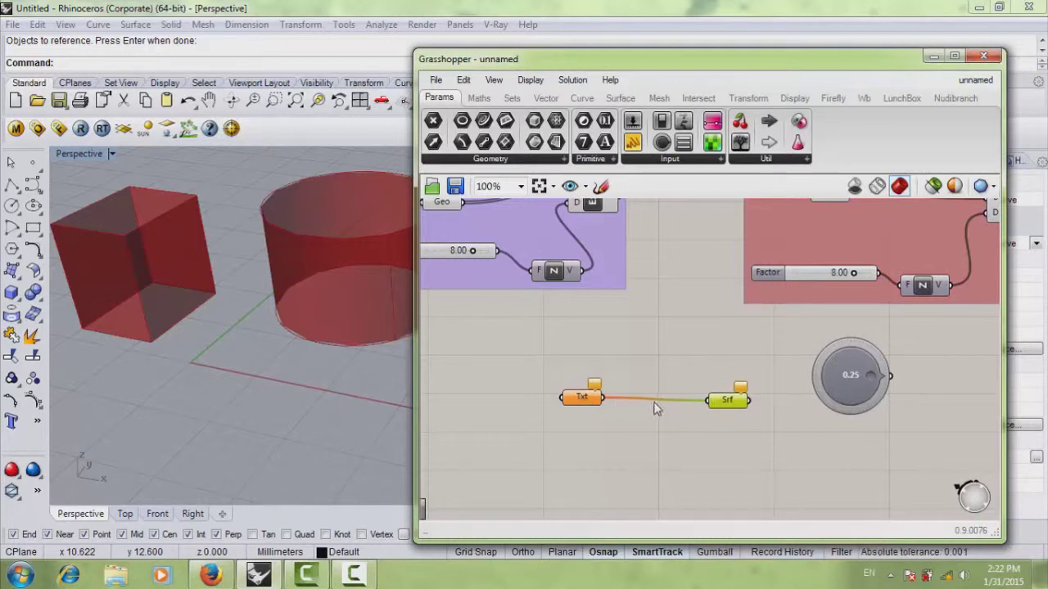
- Set the Surface parameter's wire display to Faint and deselect it to view the wire
{"action": "right_click", "coordinate": [711, 401]}
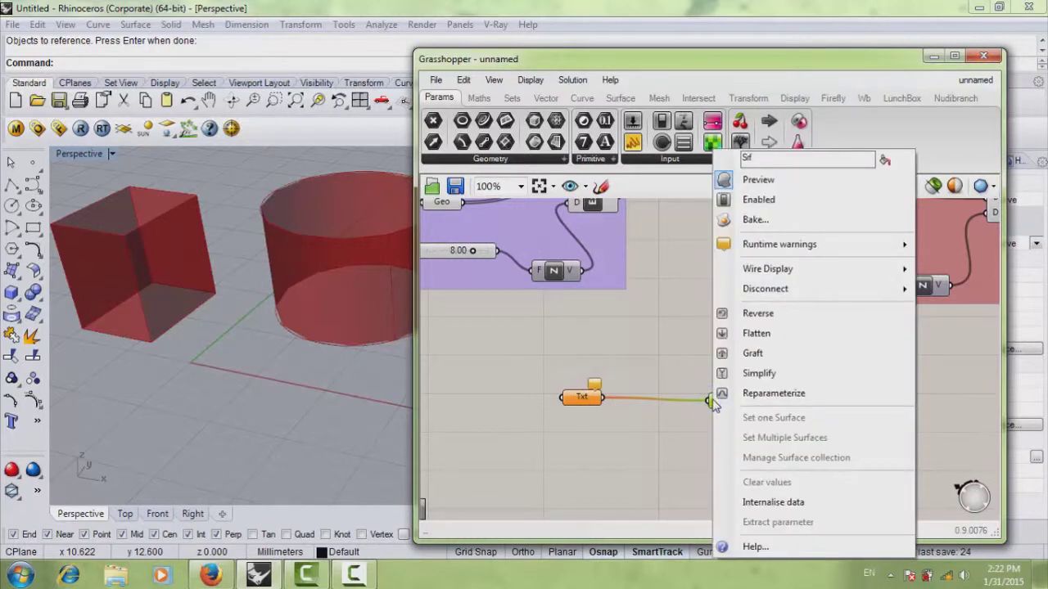
{"action": "mouse_move", "coordinate": [792, 274]}
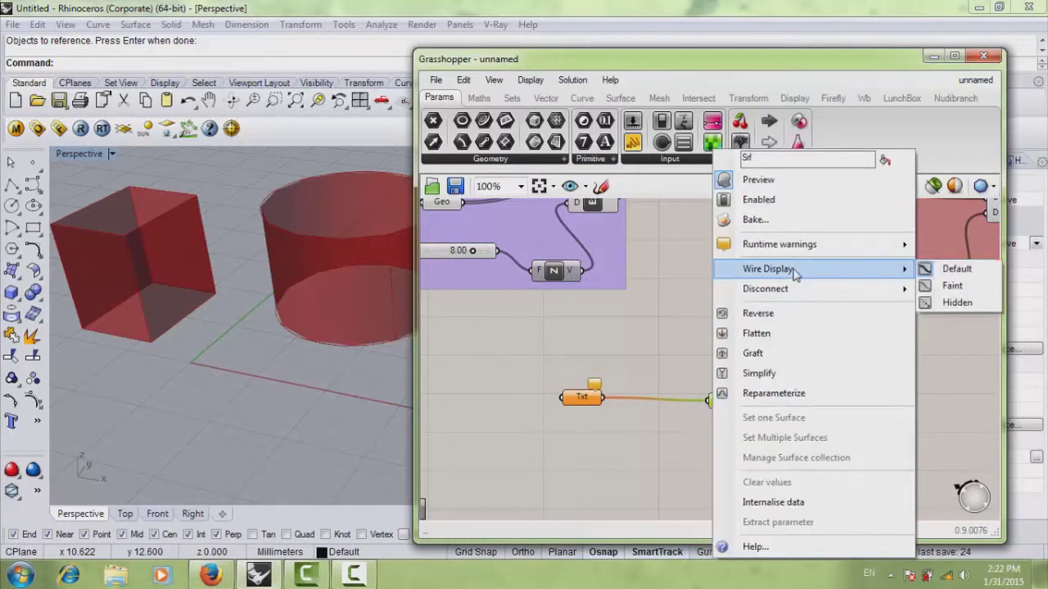
{"action": "left_click", "coordinate": [950, 286]}
{"action": "left_click", "coordinate": [739, 335]}
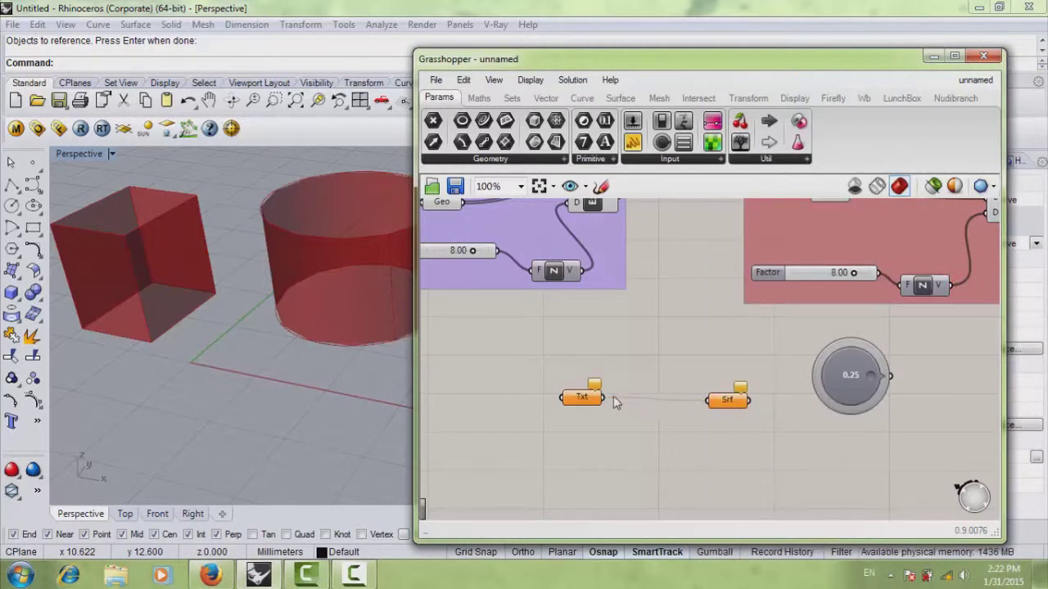
- Set the Surface parameter's wire display to Hidden and deselect it
{"action": "right_click", "coordinate": [719, 406]}
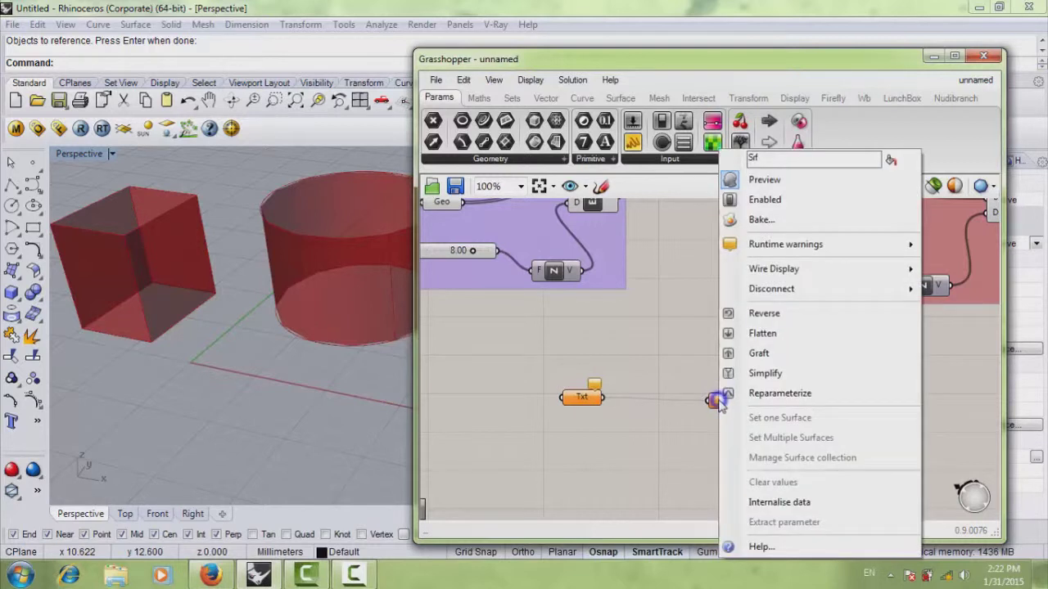
{"action": "mouse_move", "coordinate": [823, 270]}
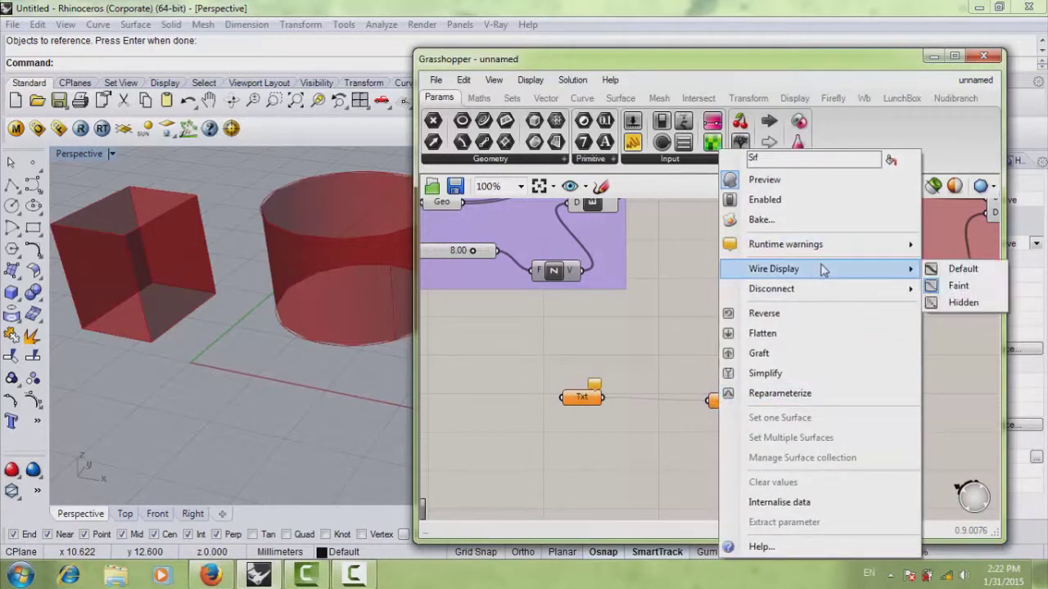
{"action": "left_click", "coordinate": [958, 308]}
{"action": "left_click", "coordinate": [784, 323]}
{"action": "scroll", "coordinate": [726, 401], "scroll_direction": "up", "scroll_amount": 3}
{"action": "scroll", "coordinate": [721, 400], "scroll_direction": "down", "scroll_amount": 2}
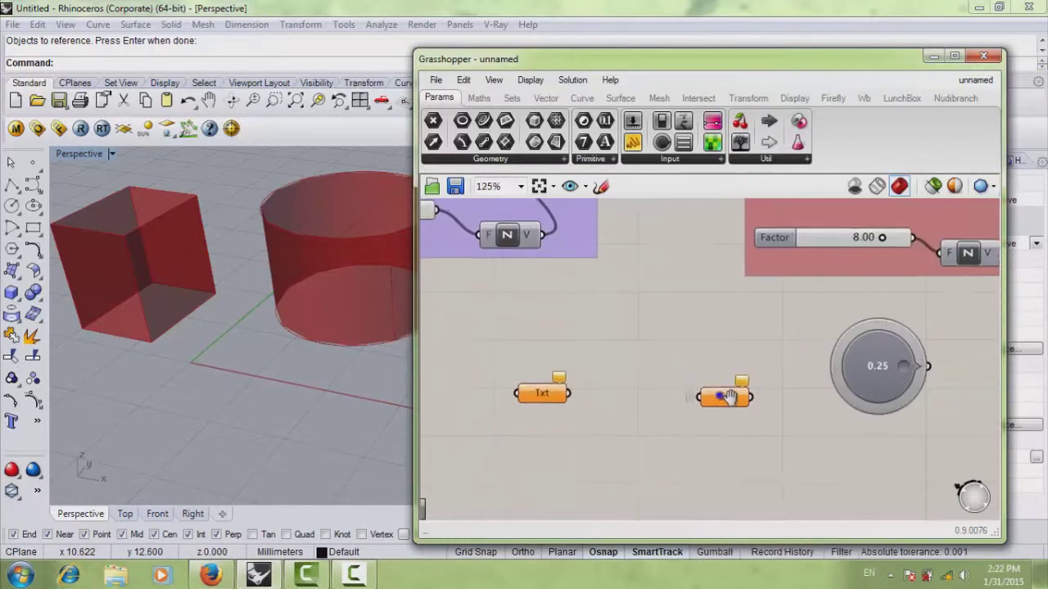
- Select the connected parameters to check the hidden wire, moving the Surface parameter slightly below the Text parameter
{"action": "left_click", "coordinate": [733, 398]}
{"action": "left_click", "coordinate": [525, 404]}
{"action": "left_click", "coordinate": [732, 423]}
{"action": "left_click_drag", "start_coordinate": [762, 381], "coordinate": [745, 421]}
{"action": "left_click", "coordinate": [694, 455]}
{"action": "scroll", "coordinate": [663, 426], "scroll_direction": "down", "scroll_amount": 3}
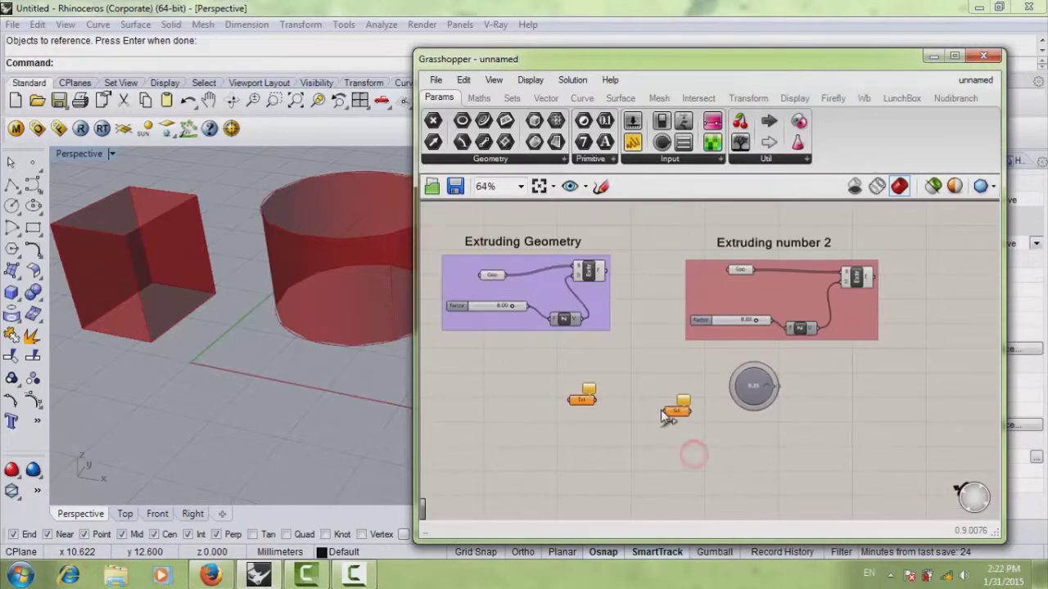
{"action": "scroll", "coordinate": [679, 419], "scroll_direction": "up", "scroll_amount": 3}
{"action": "left_click", "coordinate": [696, 419]}
{"action": "scroll", "coordinate": [624, 406], "scroll_direction": "down", "scroll_amount": 3}
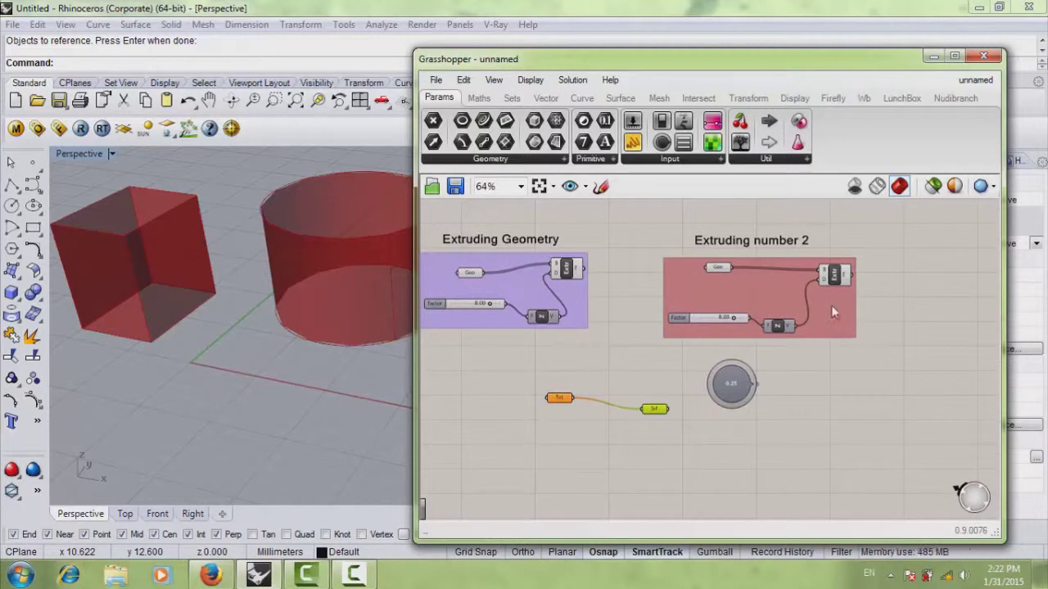
- Move the Surface parameter far below and to the left of the Text parameter, and toggle its selection to inspect the hidden wire
{"action": "scroll", "coordinate": [772, 372], "scroll_direction": "down", "scroll_amount": 4}
{"action": "left_click_drag", "start_coordinate": [750, 362], "coordinate": [663, 403]}
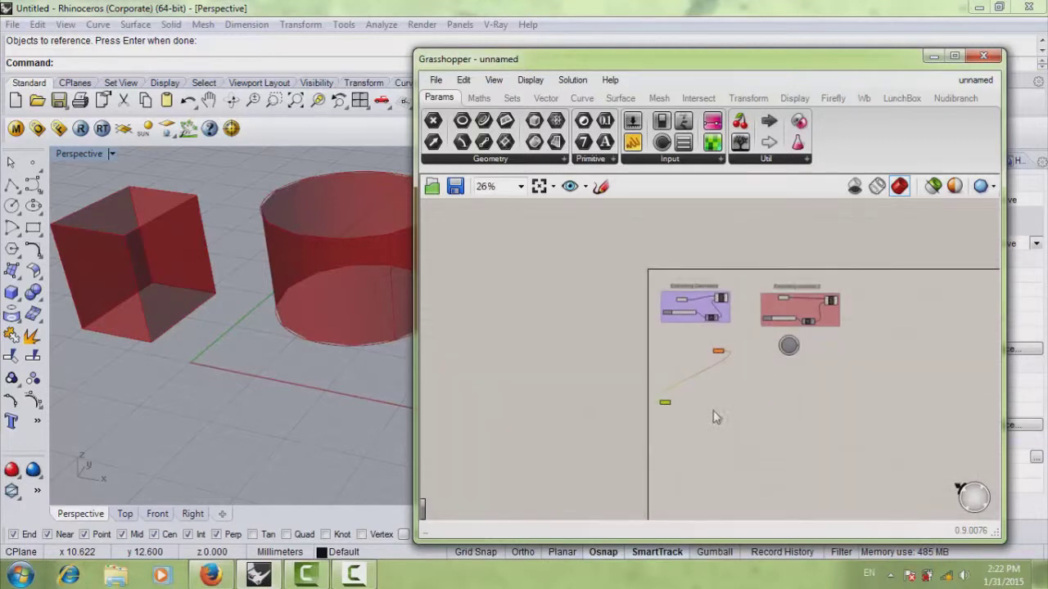
{"action": "scroll", "coordinate": [722, 399], "scroll_direction": "up", "scroll_amount": 4}
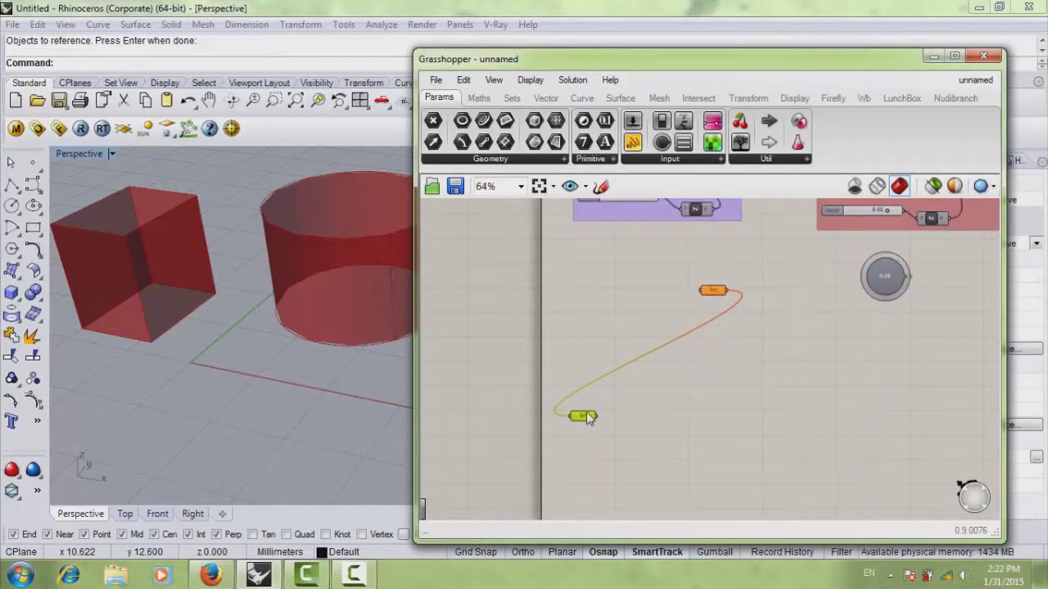
{"action": "left_click", "coordinate": [624, 423]}
{"action": "left_click", "coordinate": [585, 416]}
{"action": "left_click", "coordinate": [595, 431]}
{"action": "scroll", "coordinate": [578, 422], "scroll_direction": "up", "scroll_amount": 1}
{"action": "scroll", "coordinate": [578, 422], "scroll_direction": "up", "scroll_amount": 3}
{"action": "scroll", "coordinate": [571, 416], "scroll_direction": "down", "scroll_amount": 4}
{"action": "scroll", "coordinate": [571, 417], "scroll_direction": "up", "scroll_amount": 1}
- Move the Surface parameter back to the right of the Text parameter, level with it, and deselect it
{"action": "left_click_drag", "start_coordinate": [583, 407], "coordinate": [833, 254]}
{"action": "left_click", "coordinate": [808, 288]}
{"action": "scroll", "coordinate": [763, 289], "scroll_direction": "down", "scroll_amount": 3}
{"action": "right_click_drag", "start_coordinate": [763, 295], "coordinate": [740, 316]}
{"action": "scroll", "coordinate": [739, 315], "scroll_direction": "up", "scroll_amount": 4}
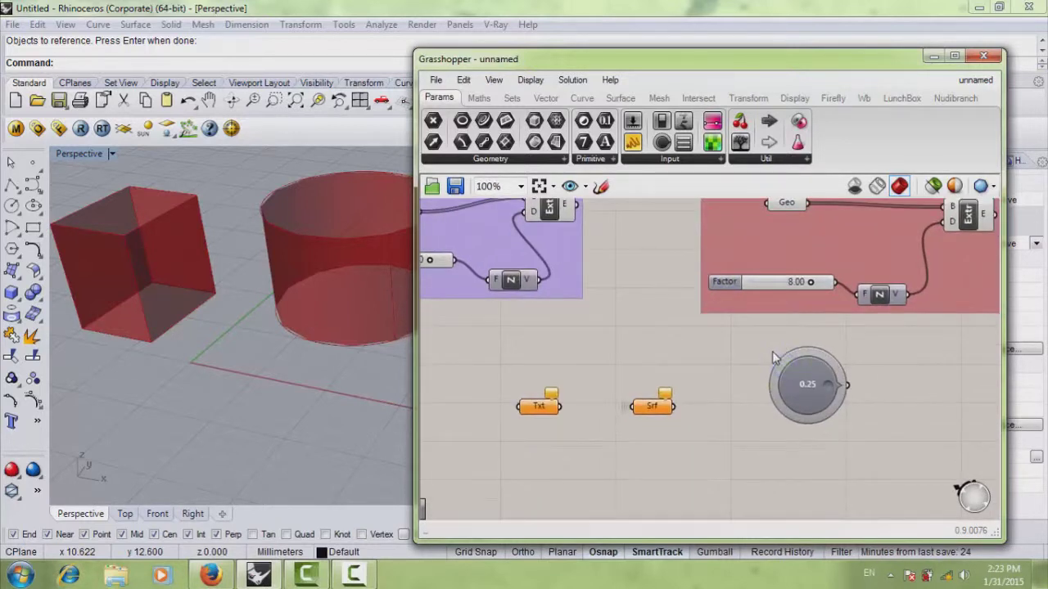
- Try a freehand sketch object with line width 3 in the empty canvas area between the two groups
{"action": "left_click", "coordinate": [600, 187]}
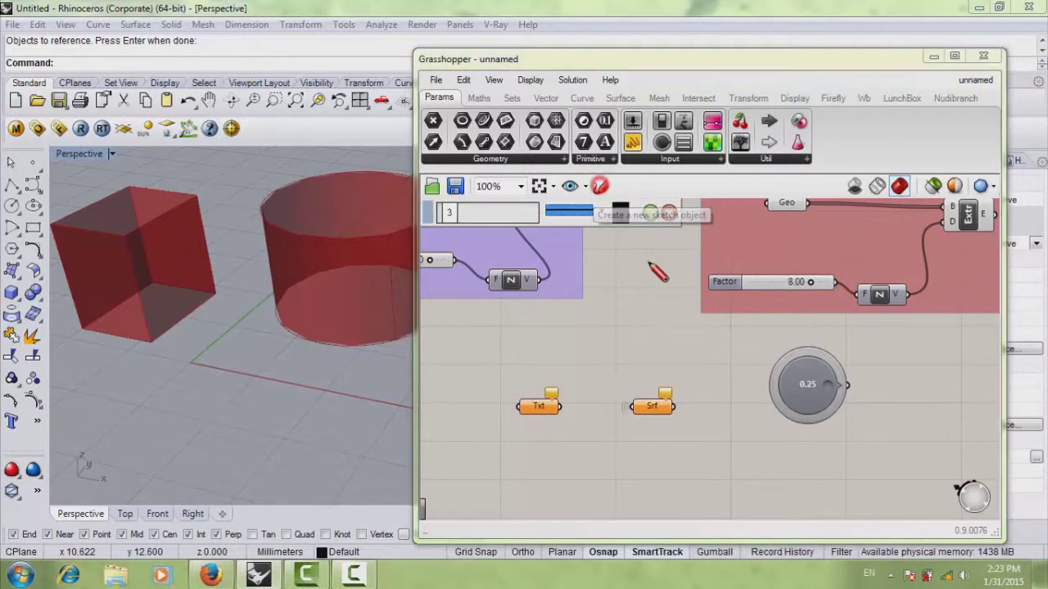
{"action": "mouse_move", "coordinate": [645, 316]}
{"action": "left_mouse_down"}
{"action": "mouse_move", "coordinate": [744, 362]}
{"action": "mouse_move", "coordinate": [673, 334]}
{"action": "mouse_move", "coordinate": [655, 377]}
{"action": "mouse_move", "coordinate": [704, 366]}
{"action": "mouse_move", "coordinate": [732, 386]}
{"action": "left_mouse_up"}
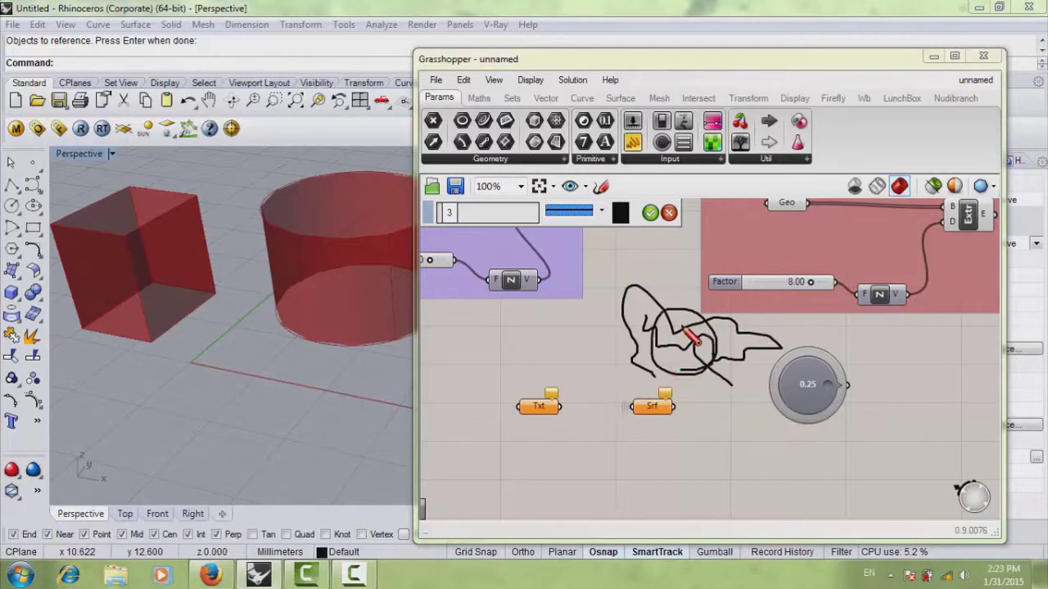
{"action": "scroll", "coordinate": [688, 326], "scroll_direction": "down", "scroll_amount": 4}
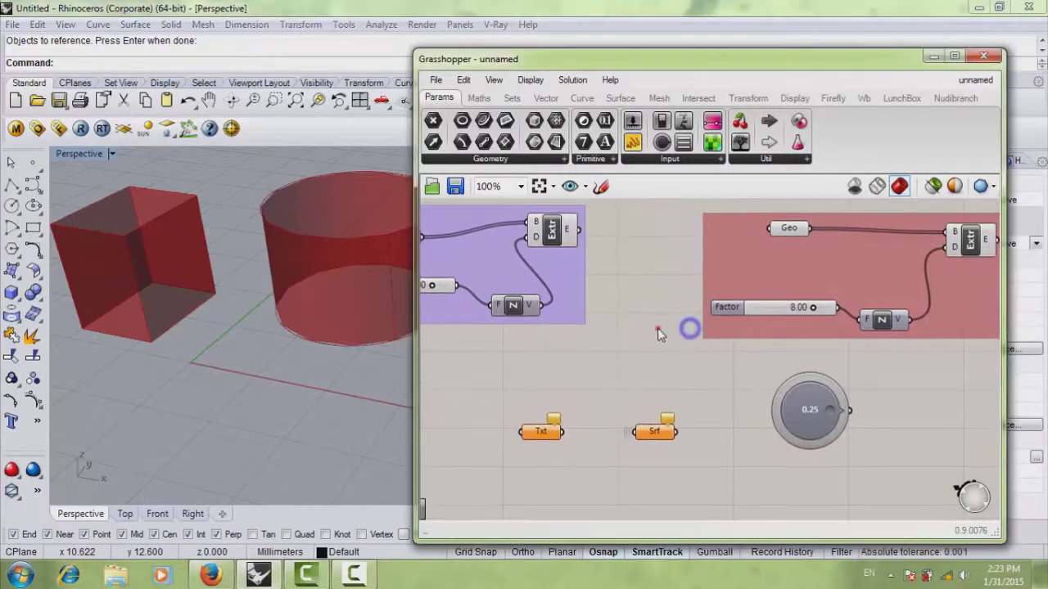